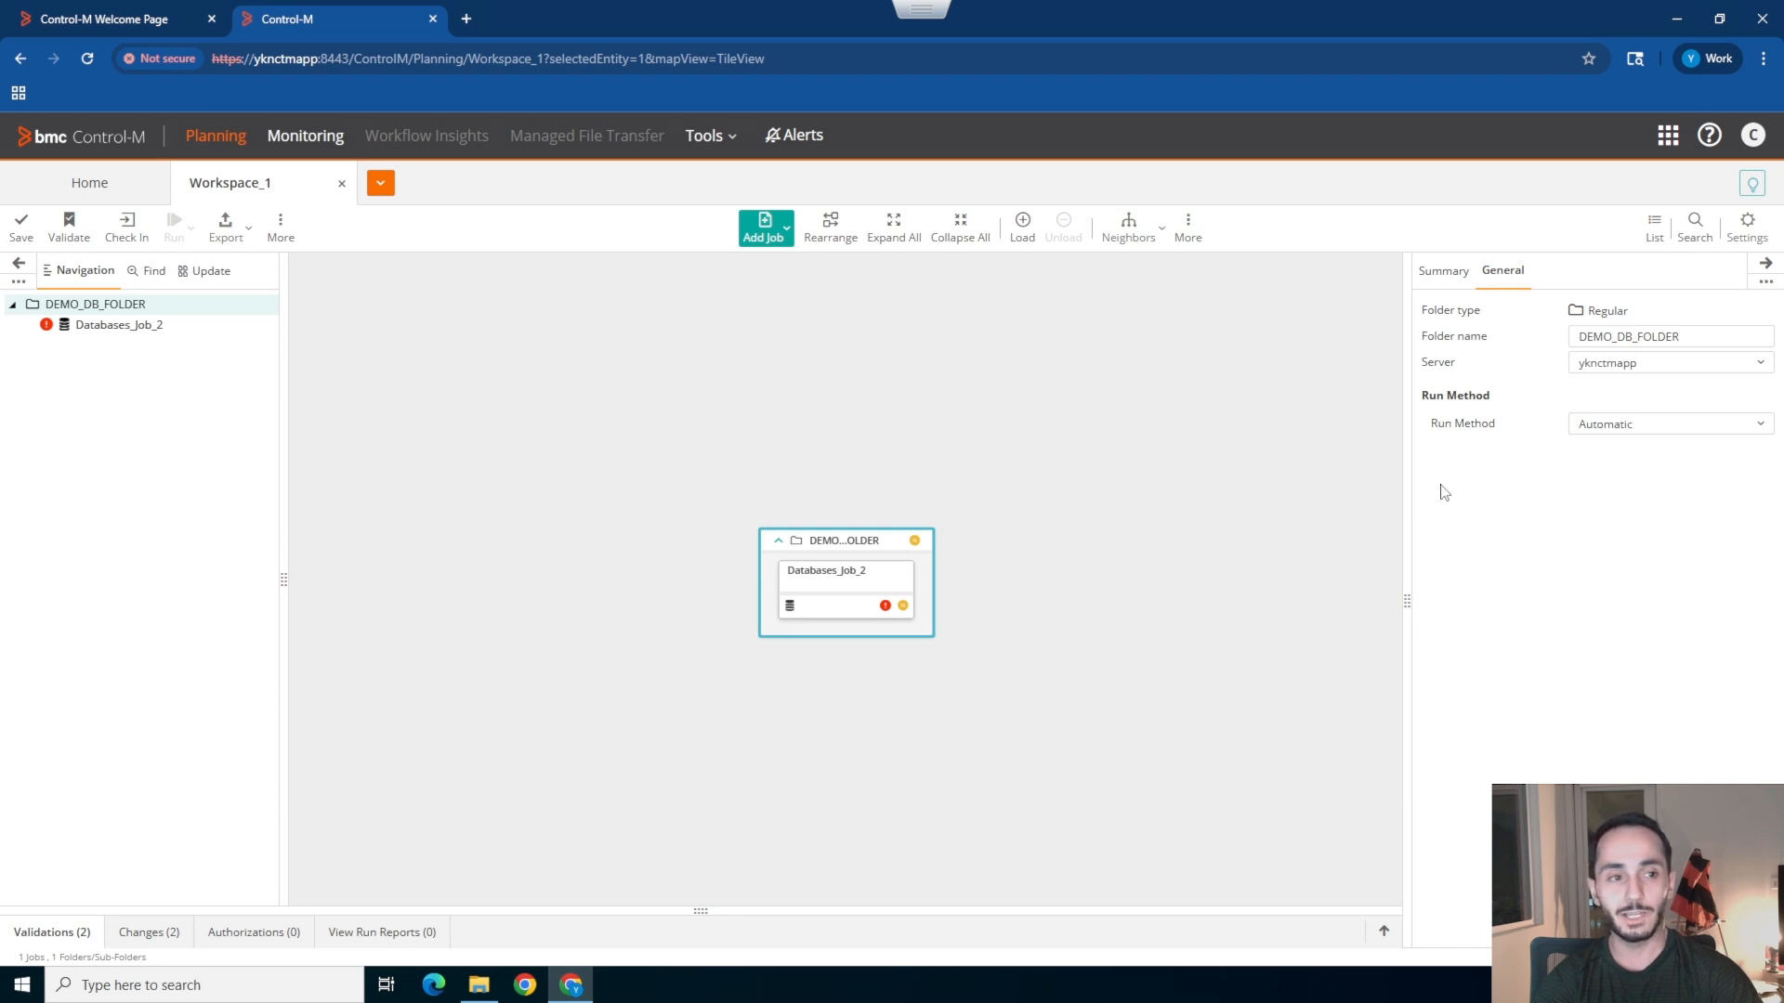
# - Switch to Control-M Configuration and start a new centralized connection profile for the Databases plug-in
pyautogui.click(1667, 137)
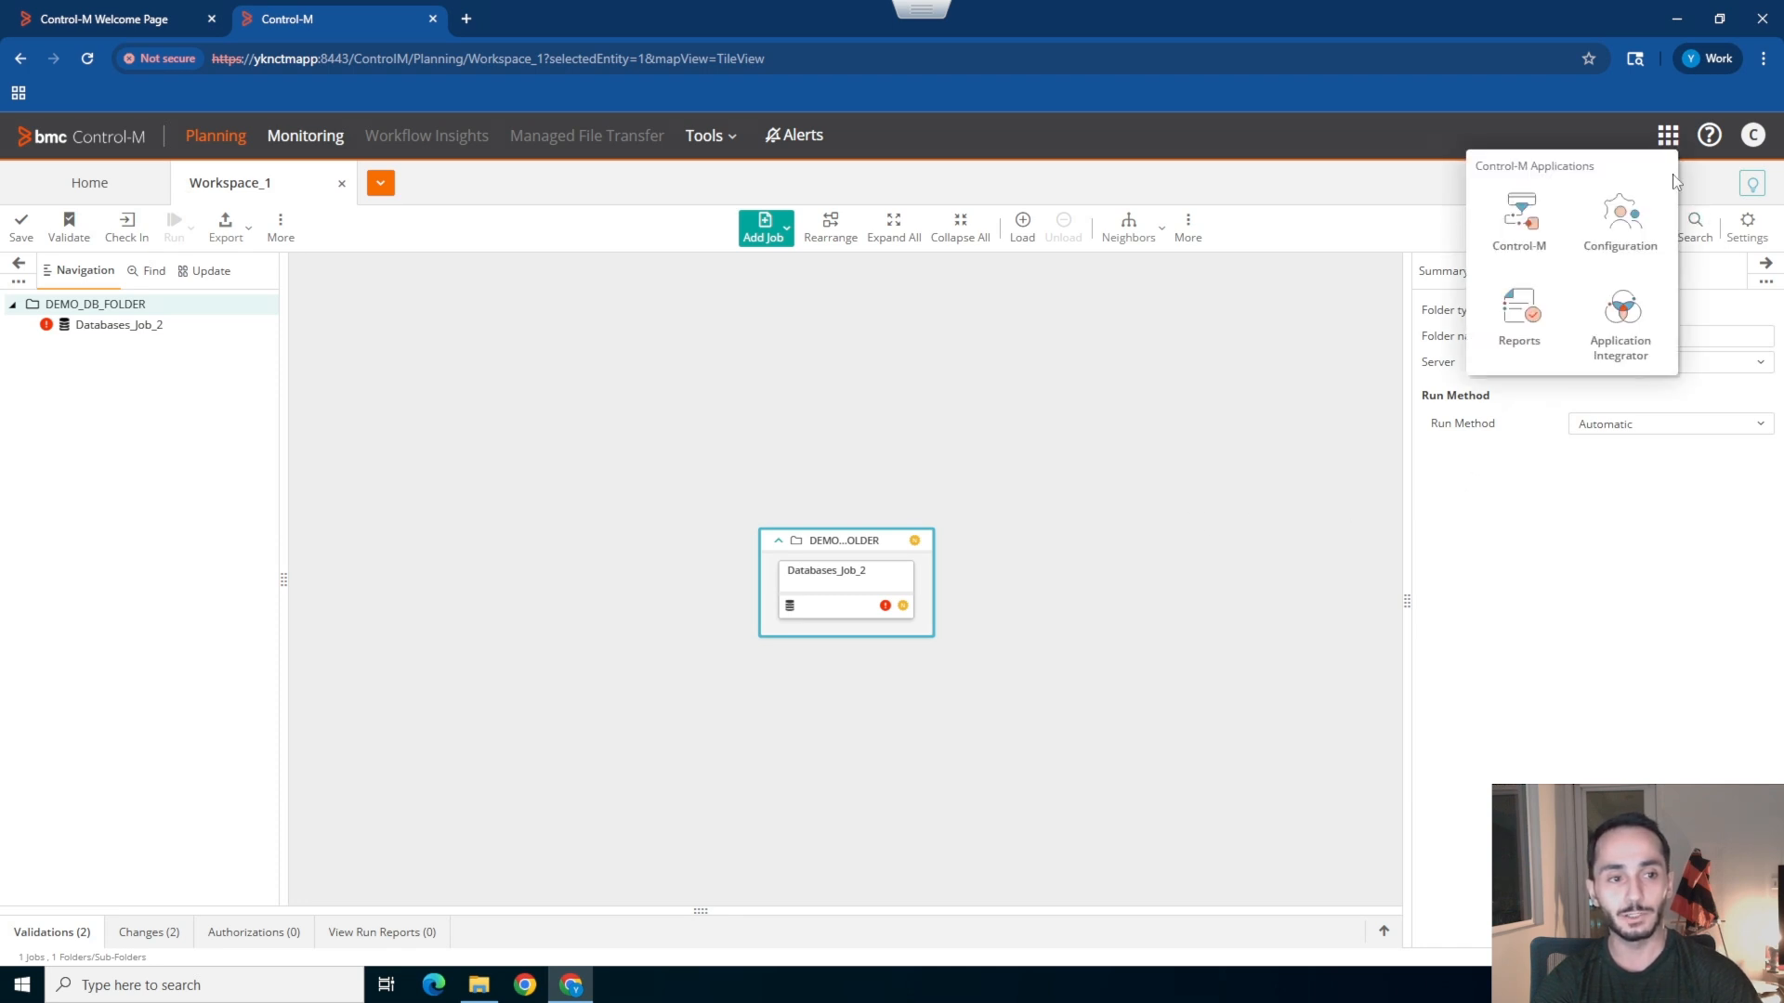
pyautogui.click(1630, 232)
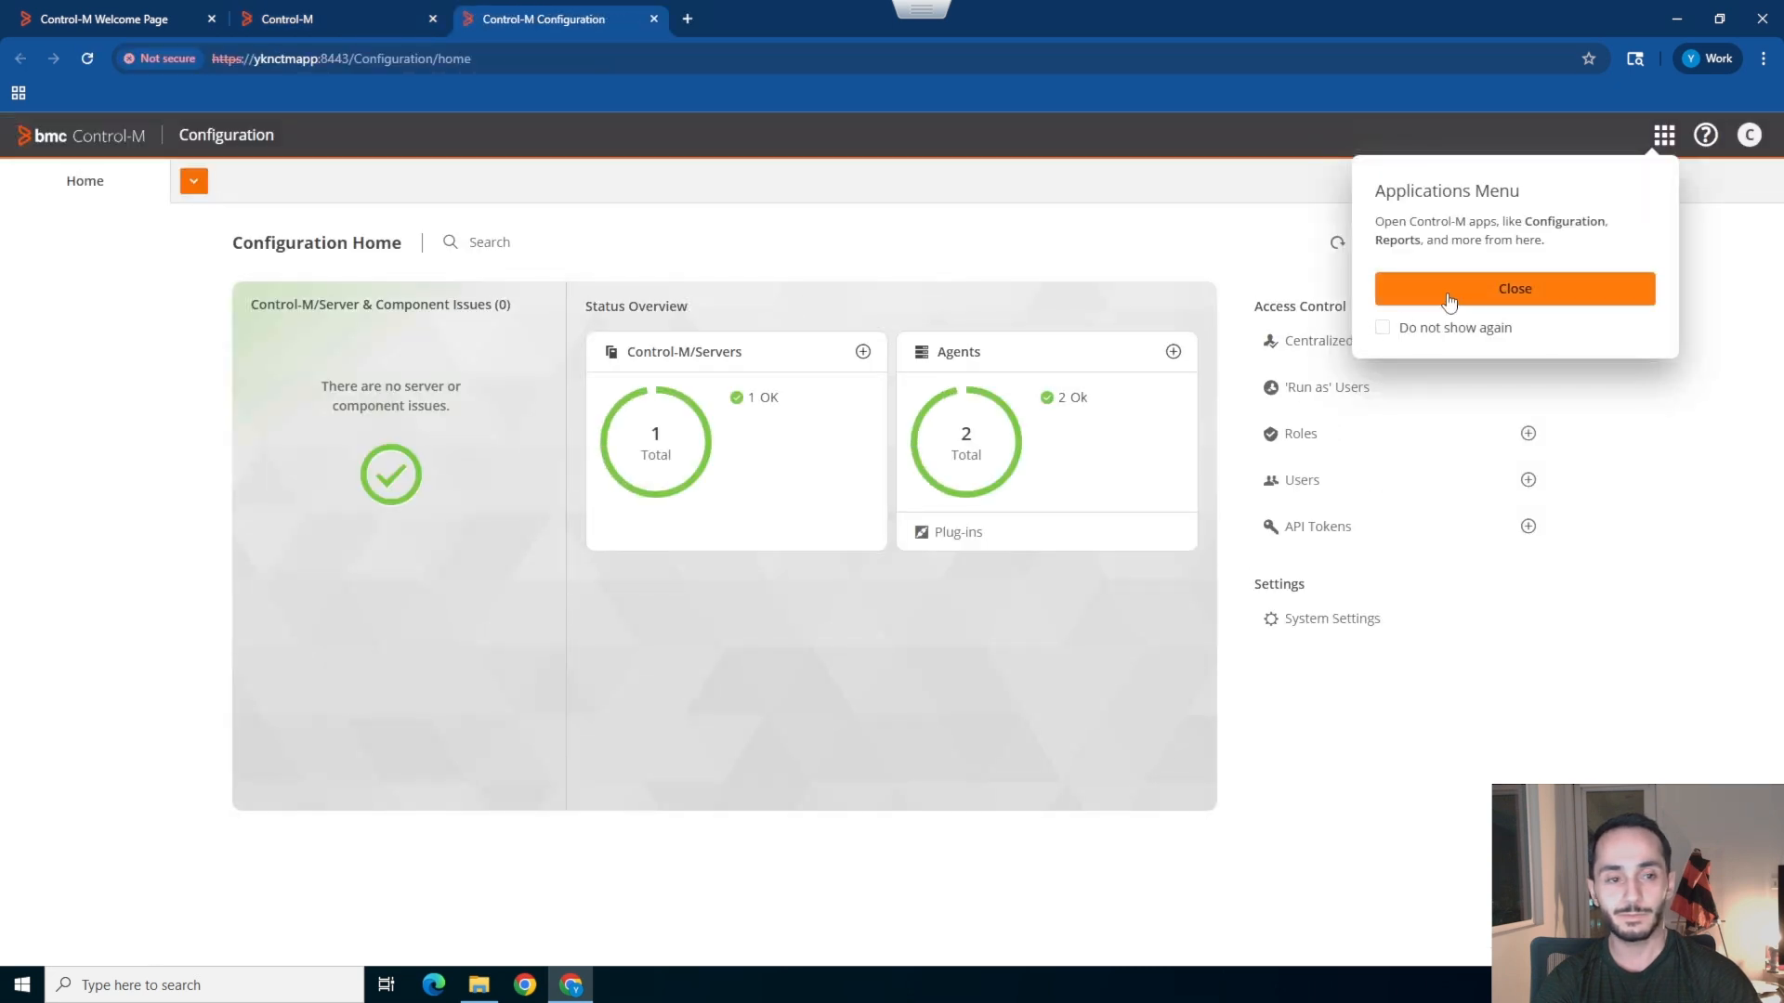
pyautogui.click(1448, 300)
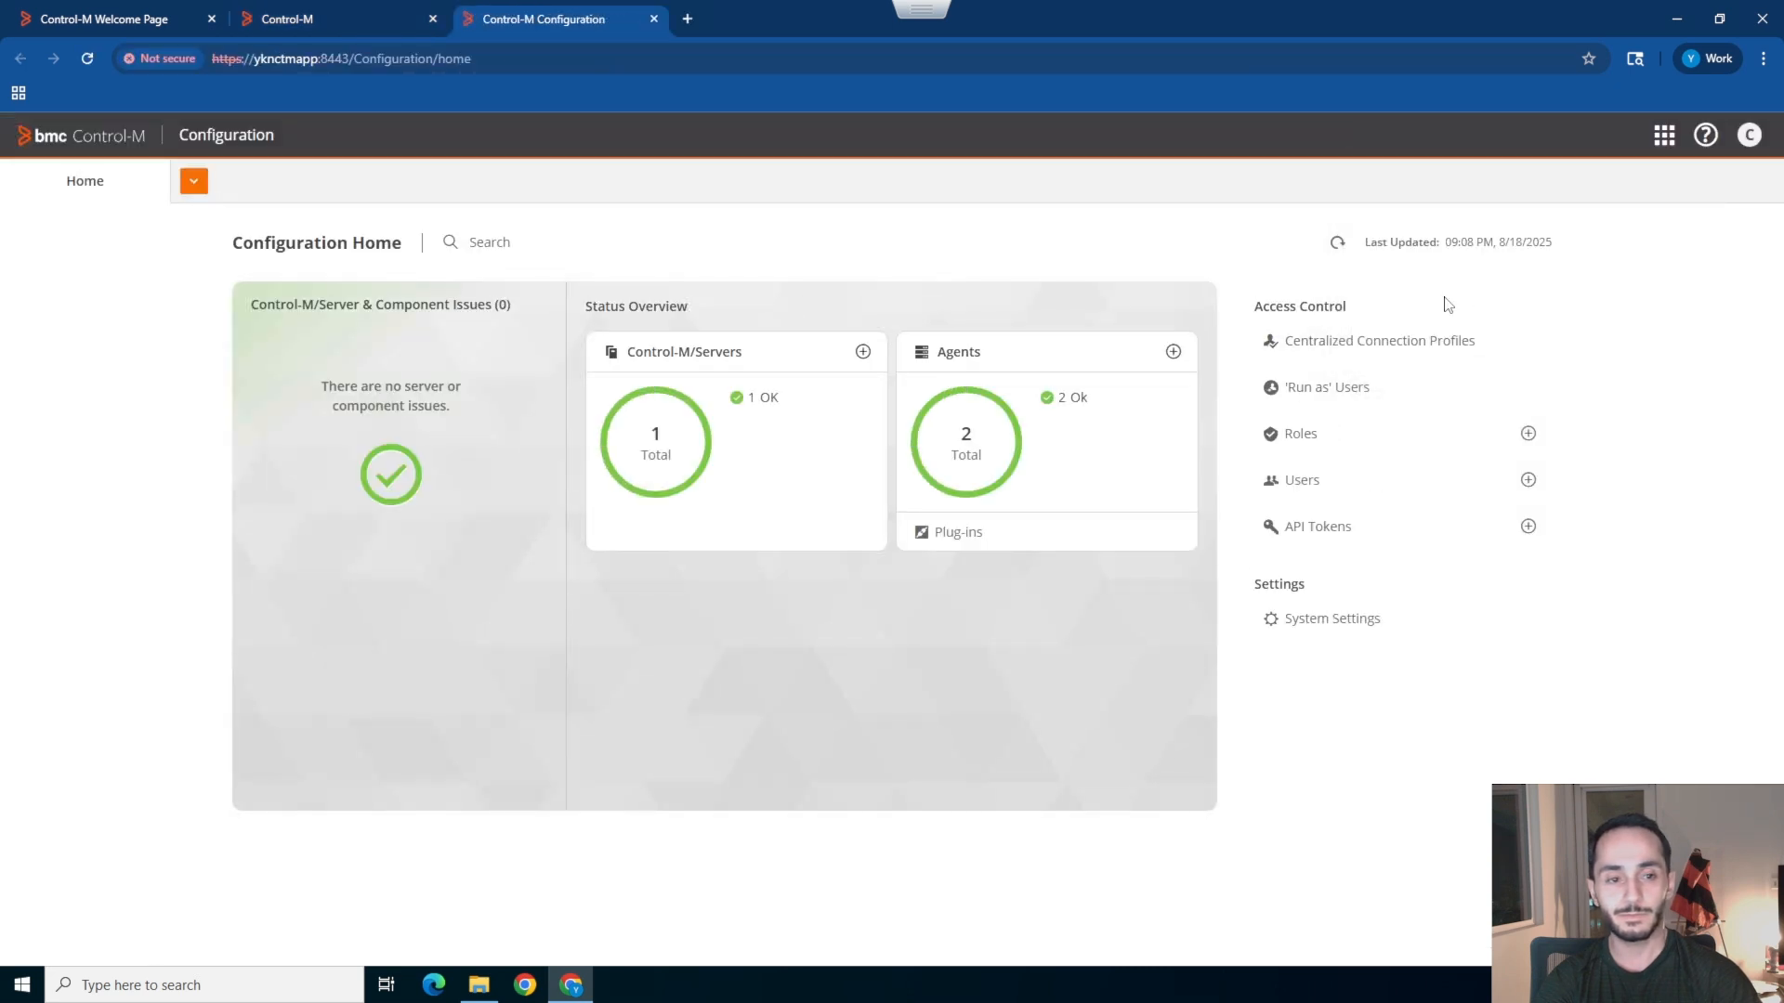
pyautogui.click(1328, 360)
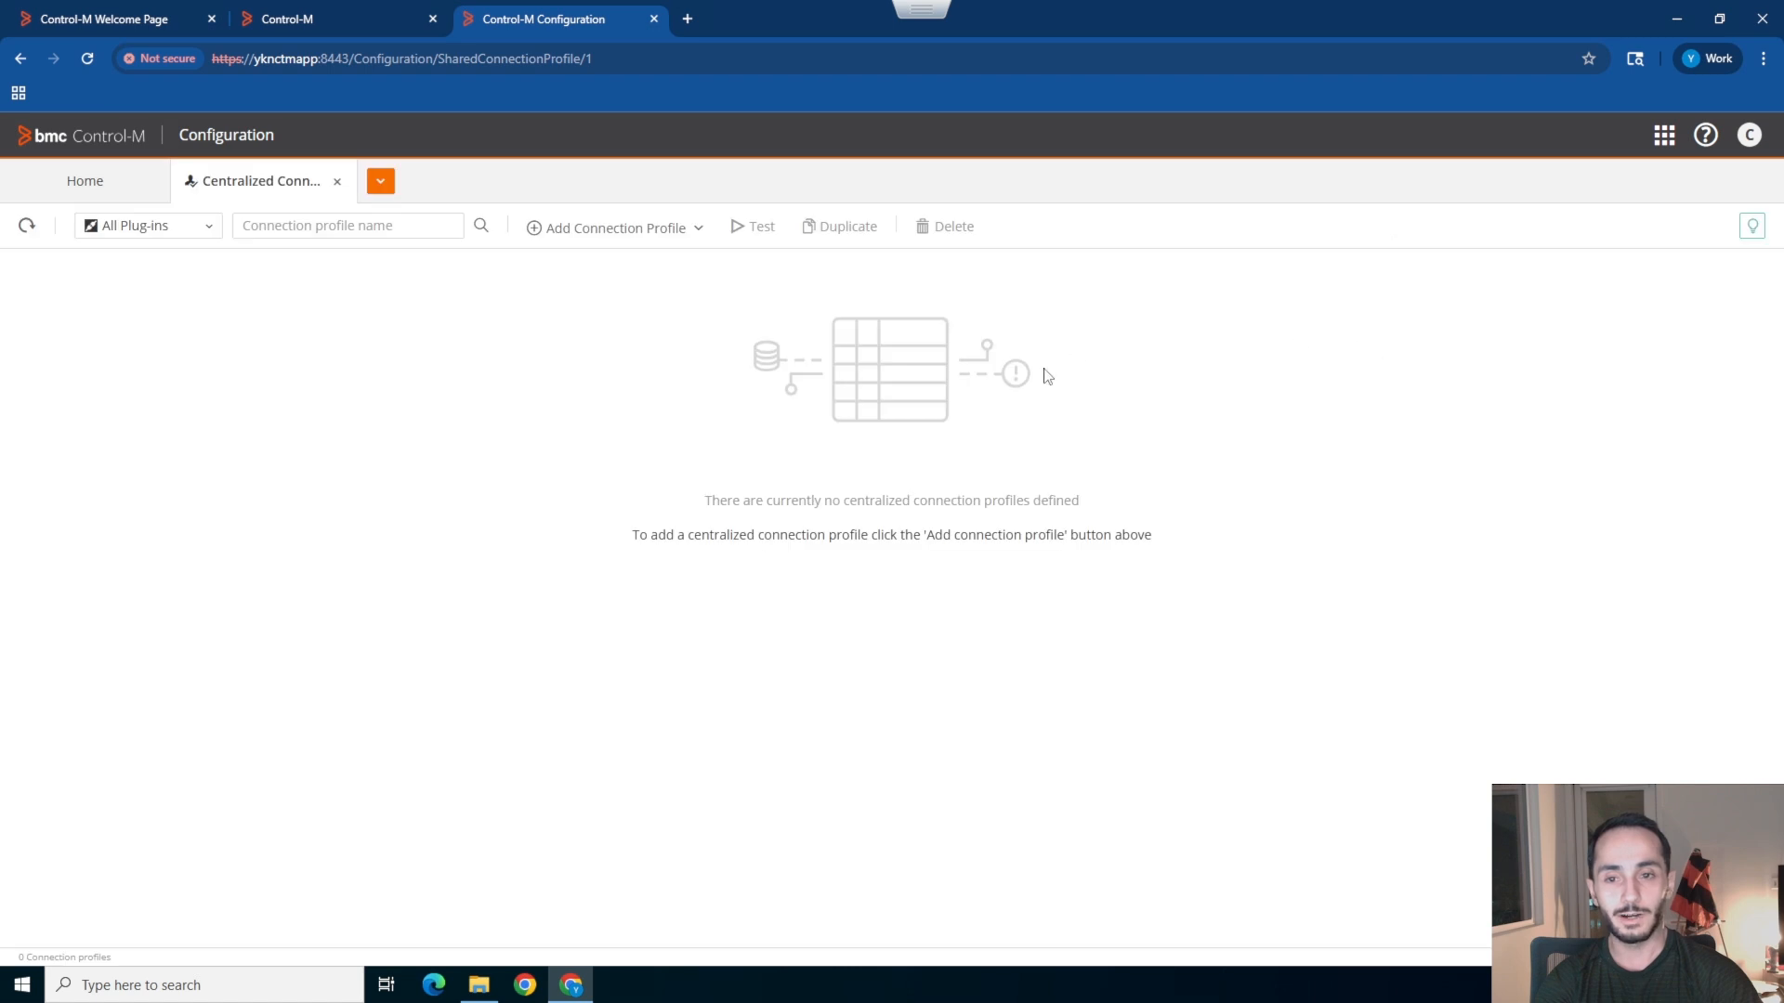
pyautogui.click(655, 232)
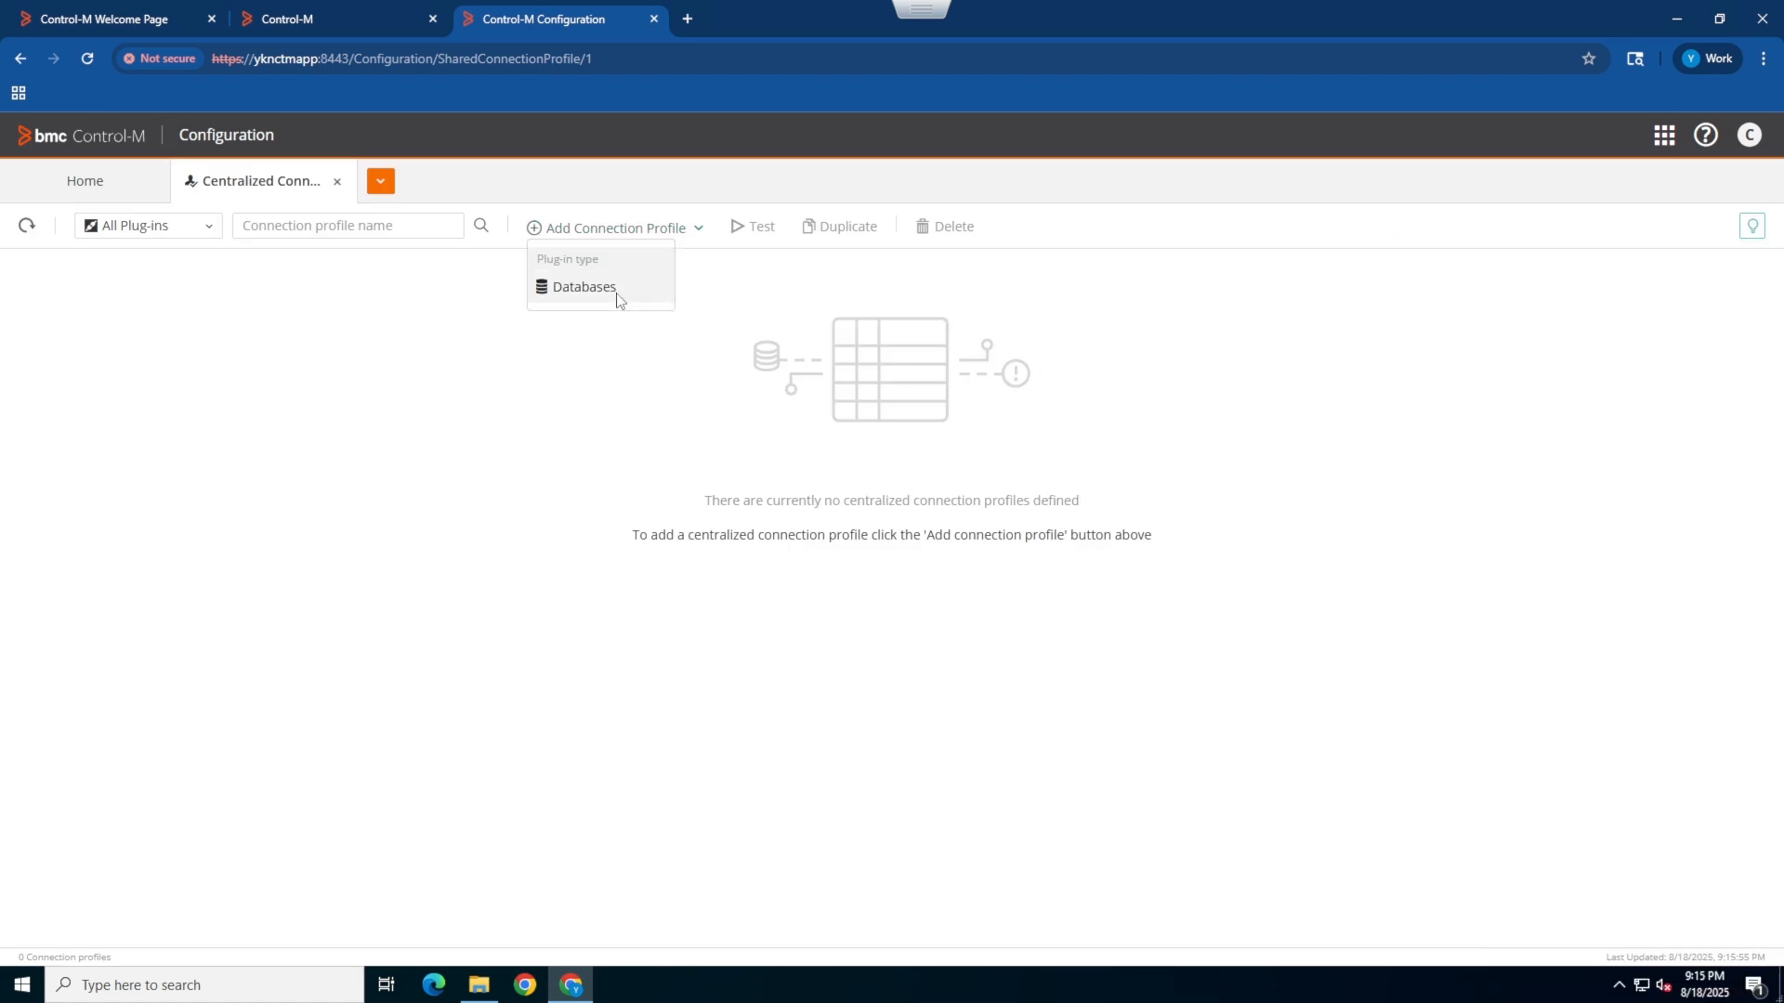
pyautogui.click(582, 288)
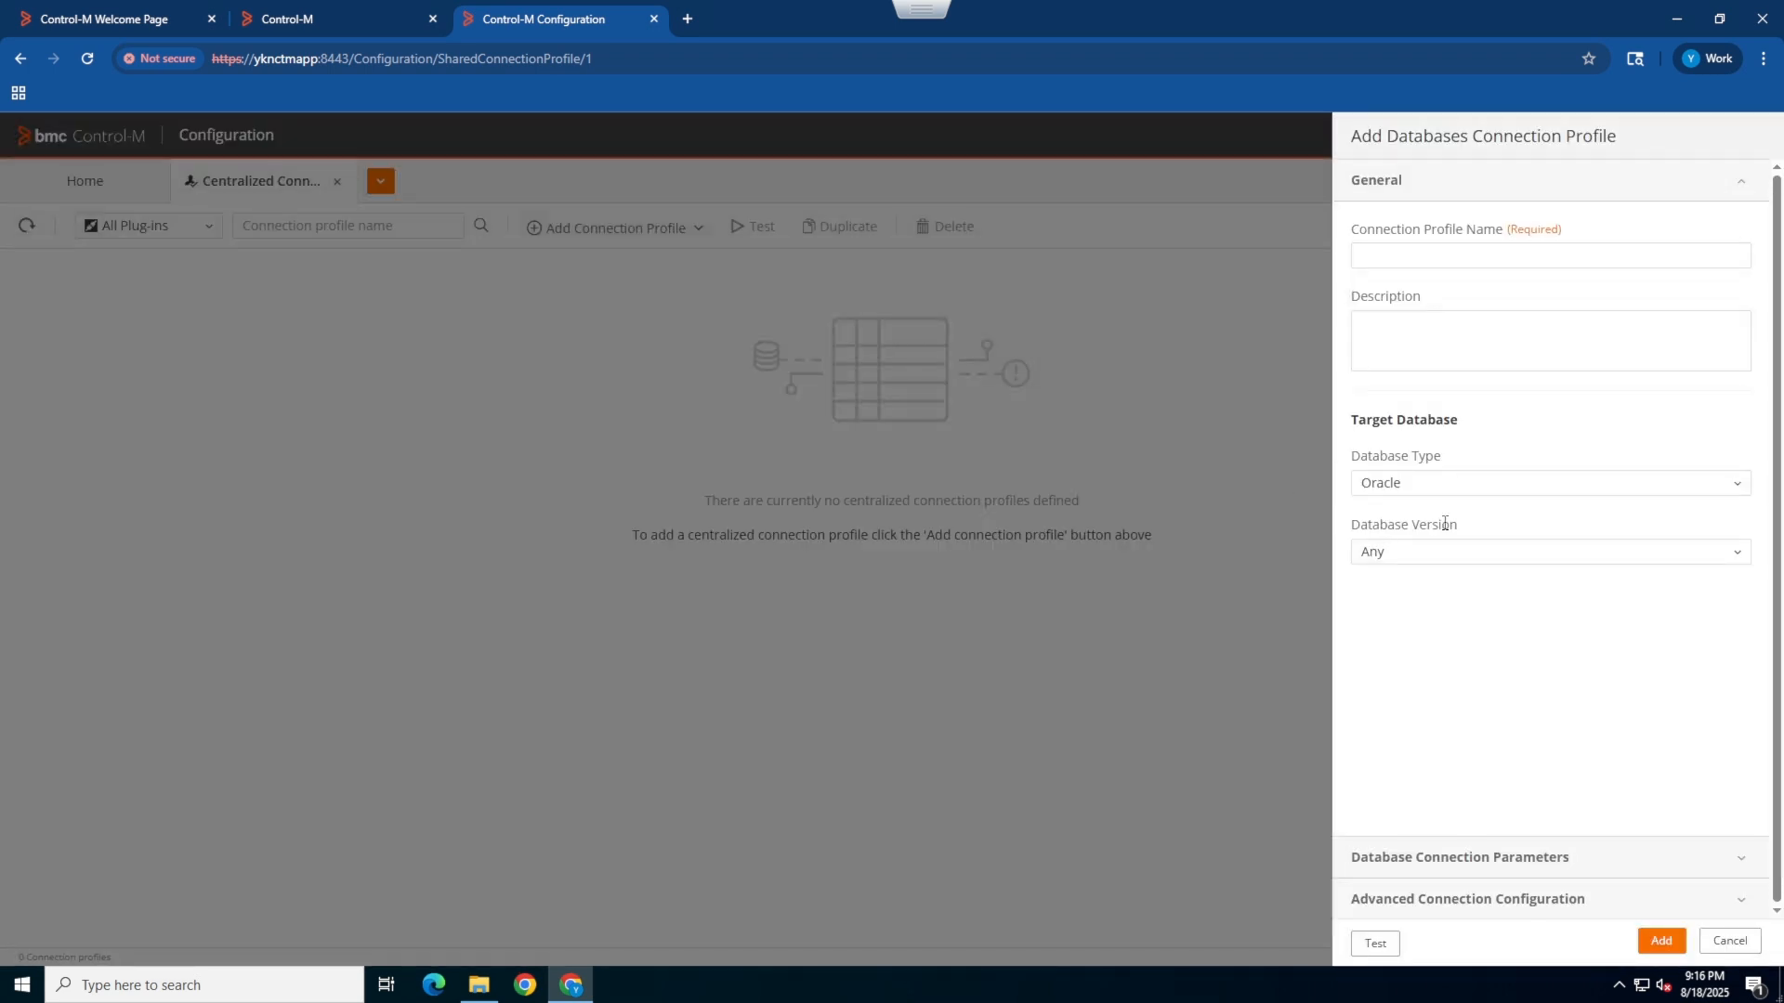
# - Name the connection profile TEST_DB and set its target database to MSSQL, version 2022
pyautogui.click(1464, 252)
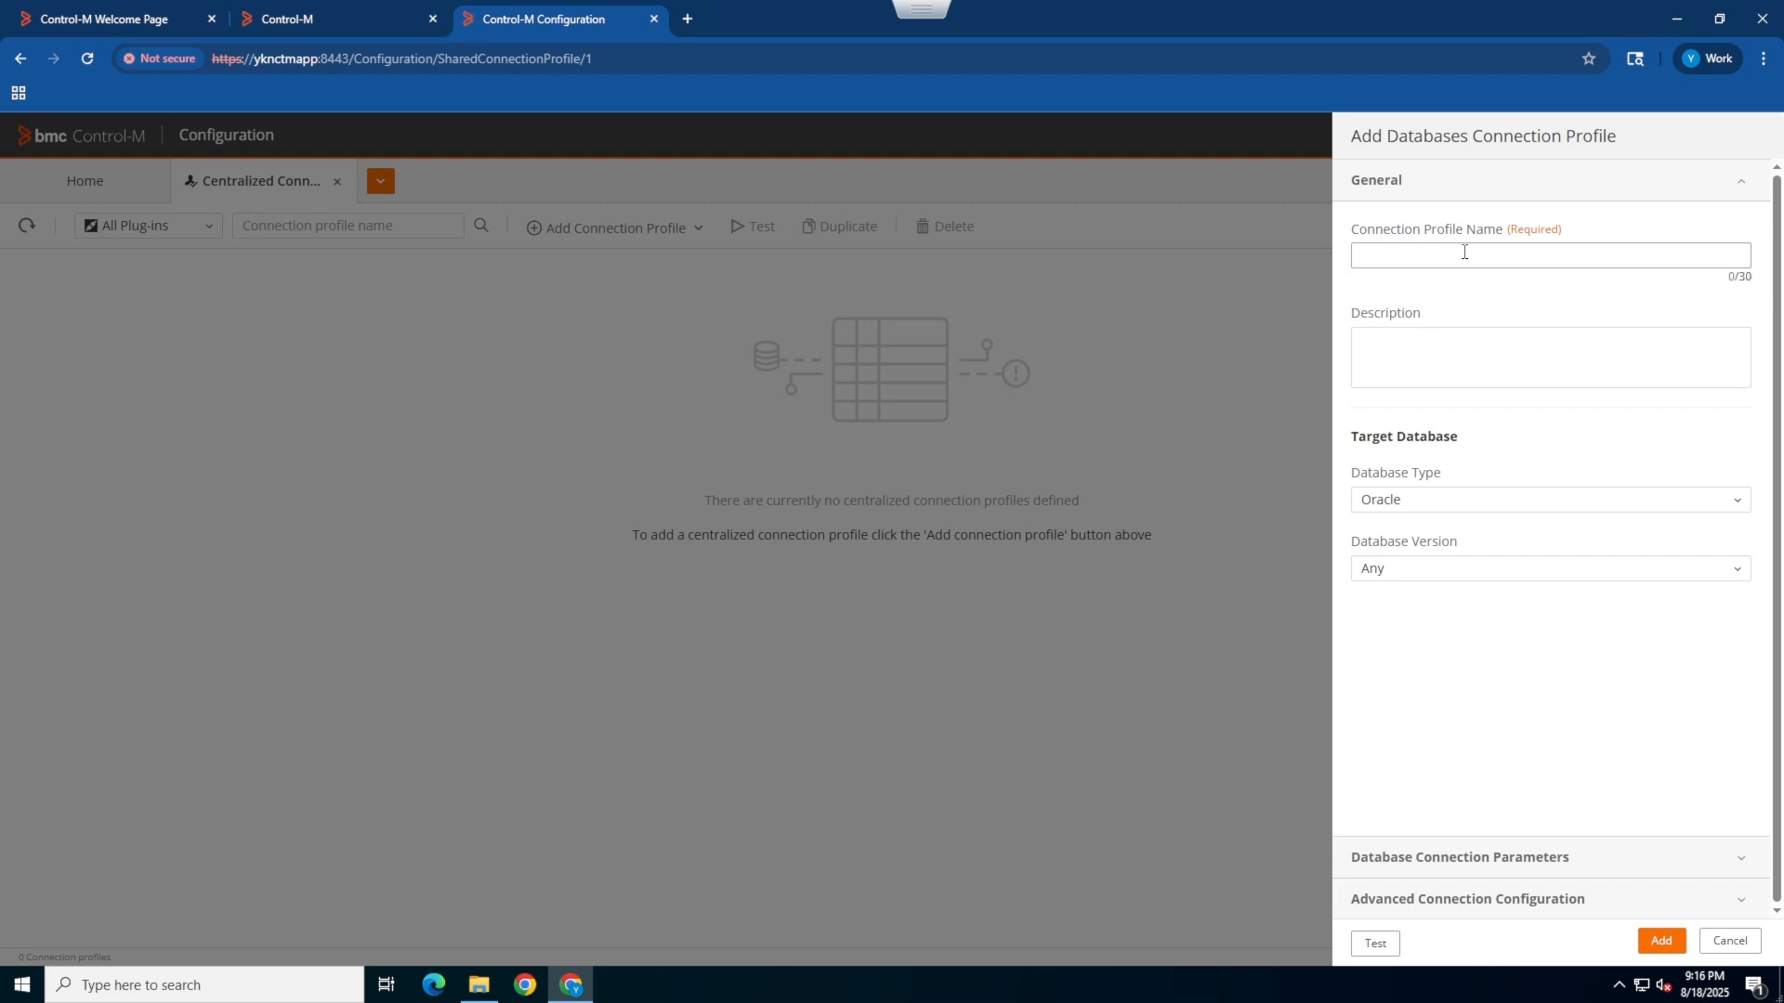
pyautogui.write('TEST_DB')
pyautogui.click(1410, 510)
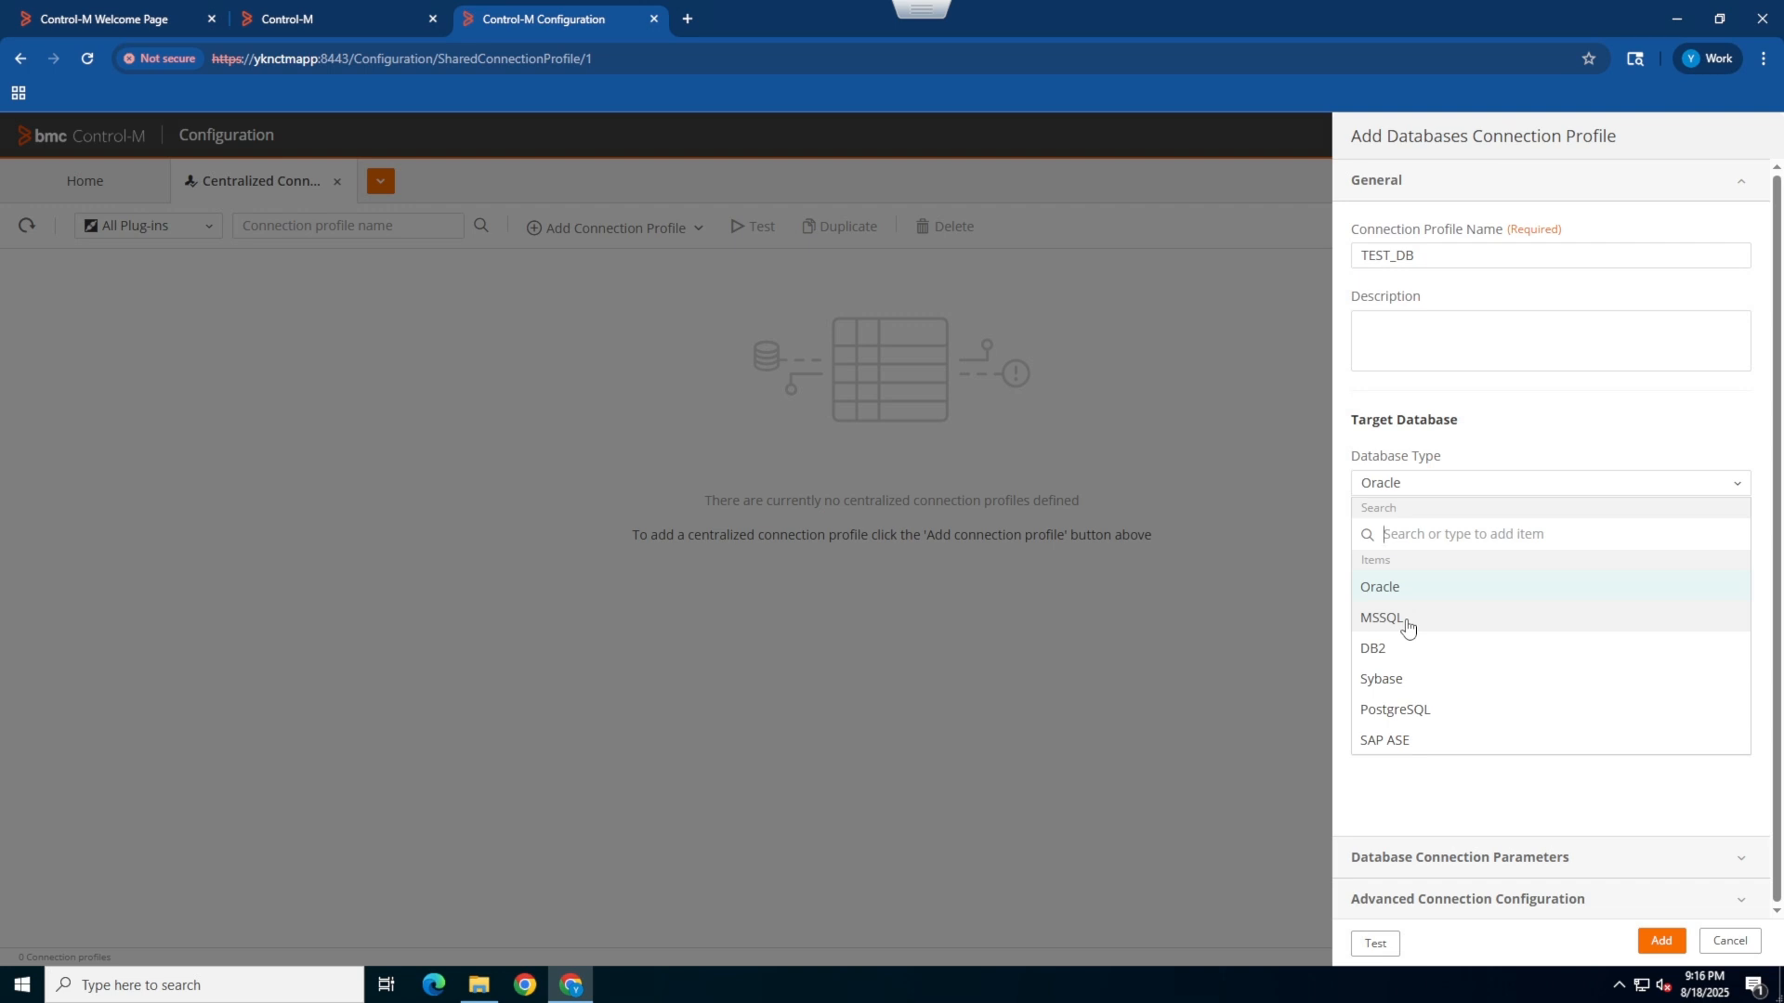
pyautogui.click(1407, 628)
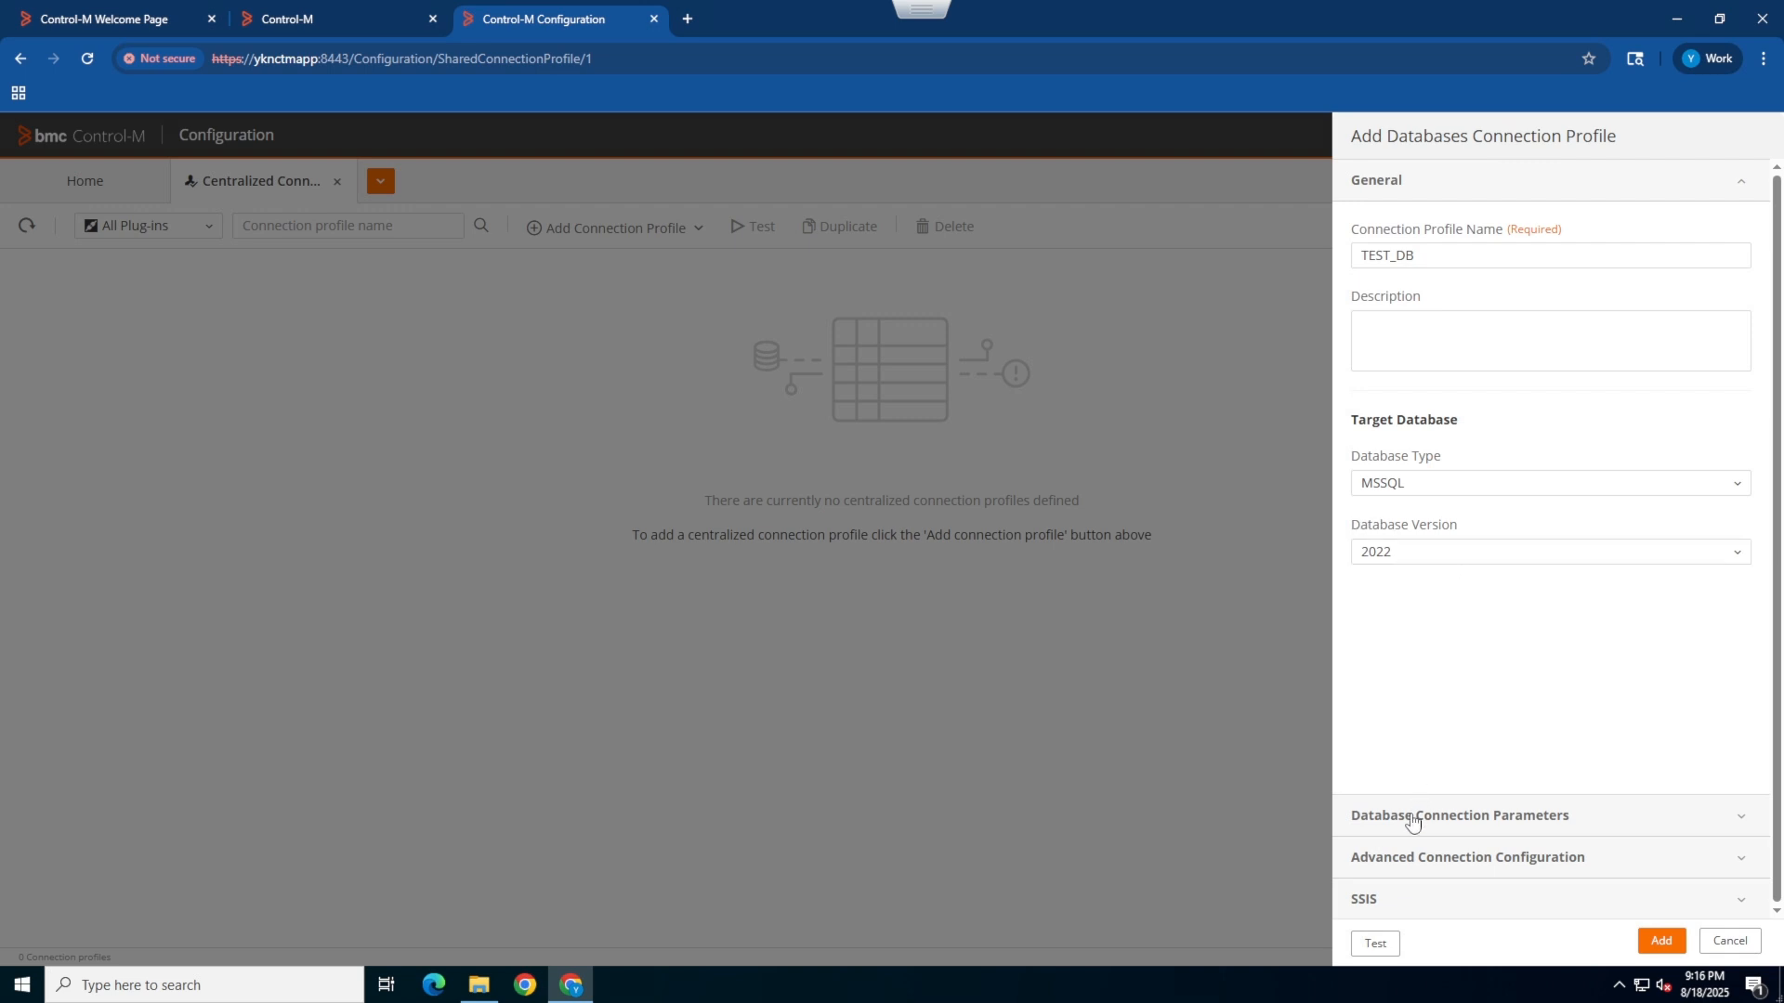
# - In the database connection parameters, set the host name to yknmssql
pyautogui.click(1498, 817)
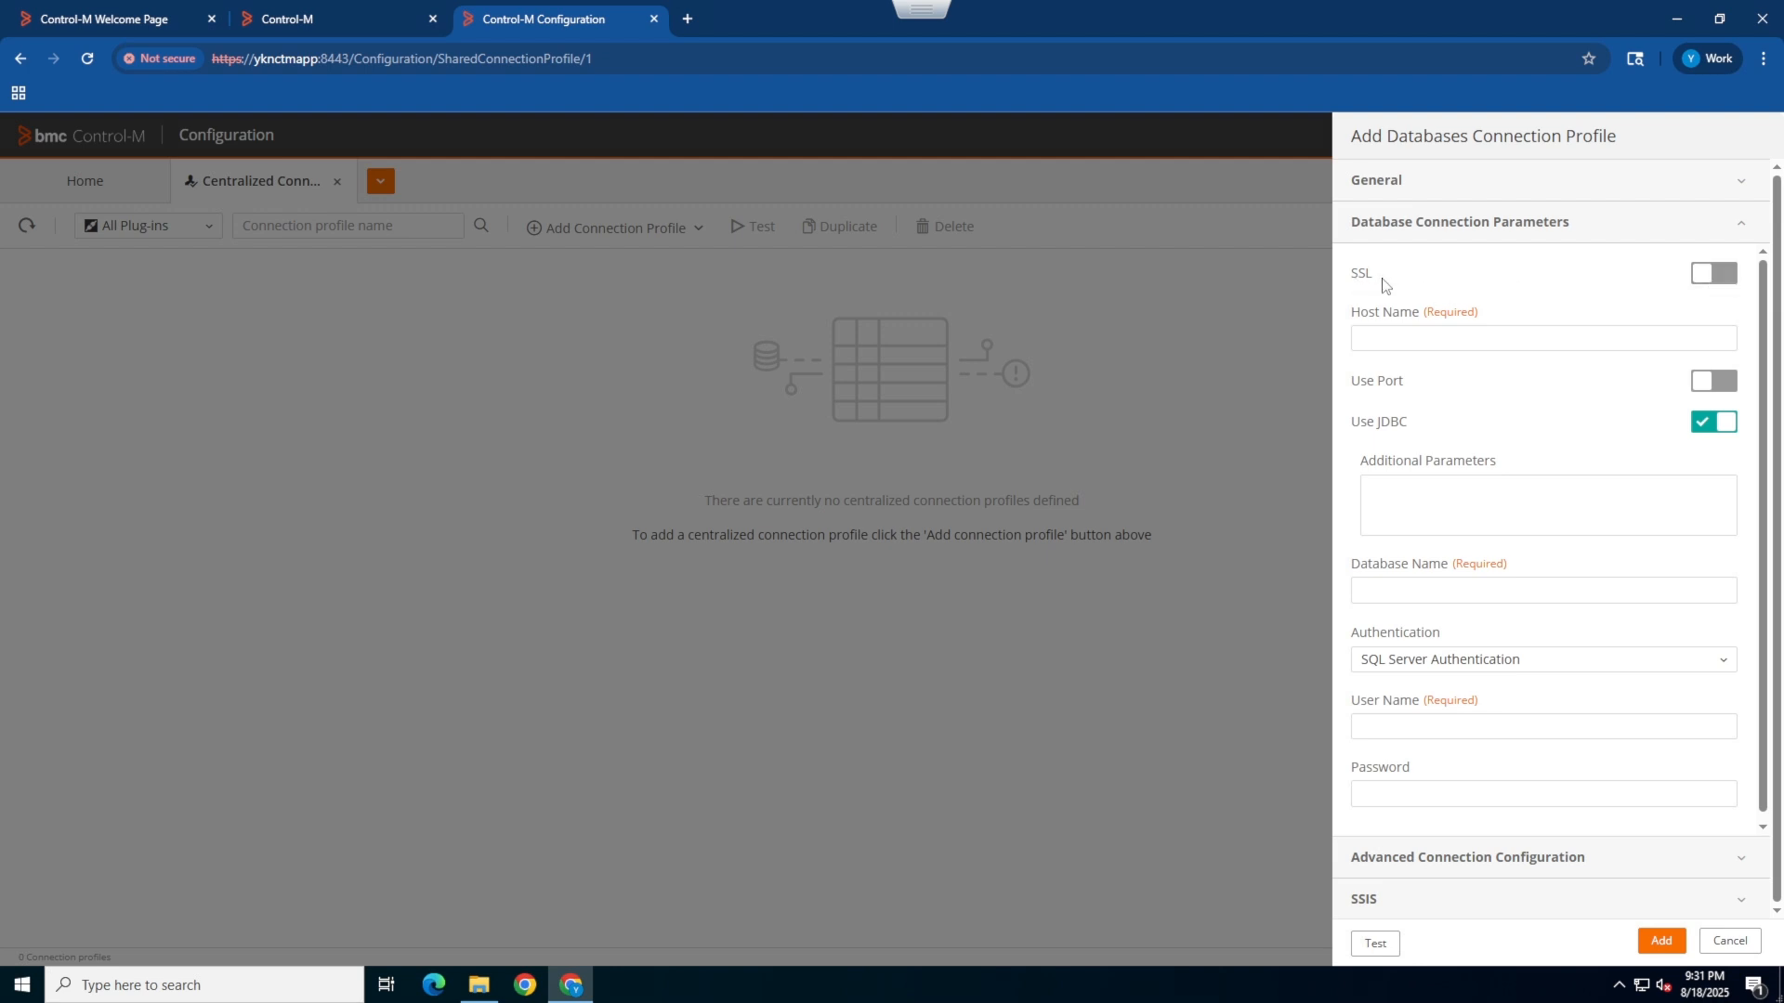
pyautogui.click(1387, 337)
pyautogui.write('yknmssql')
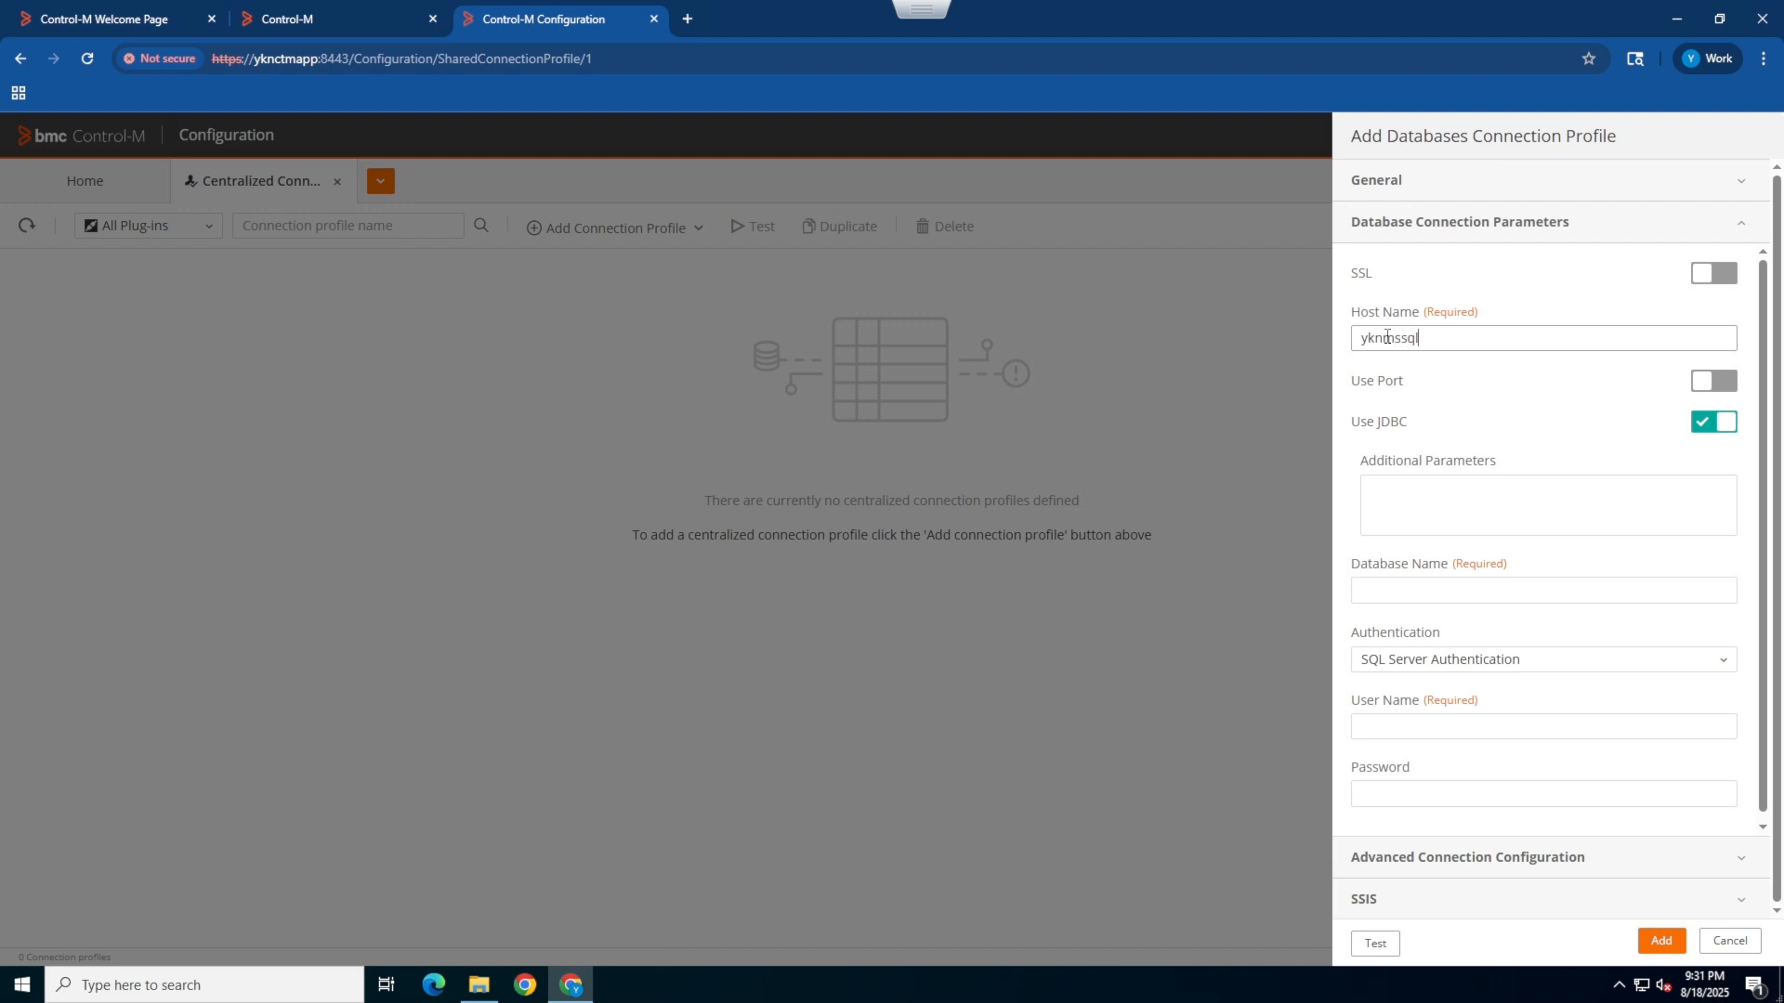
pyautogui.click(1413, 376)
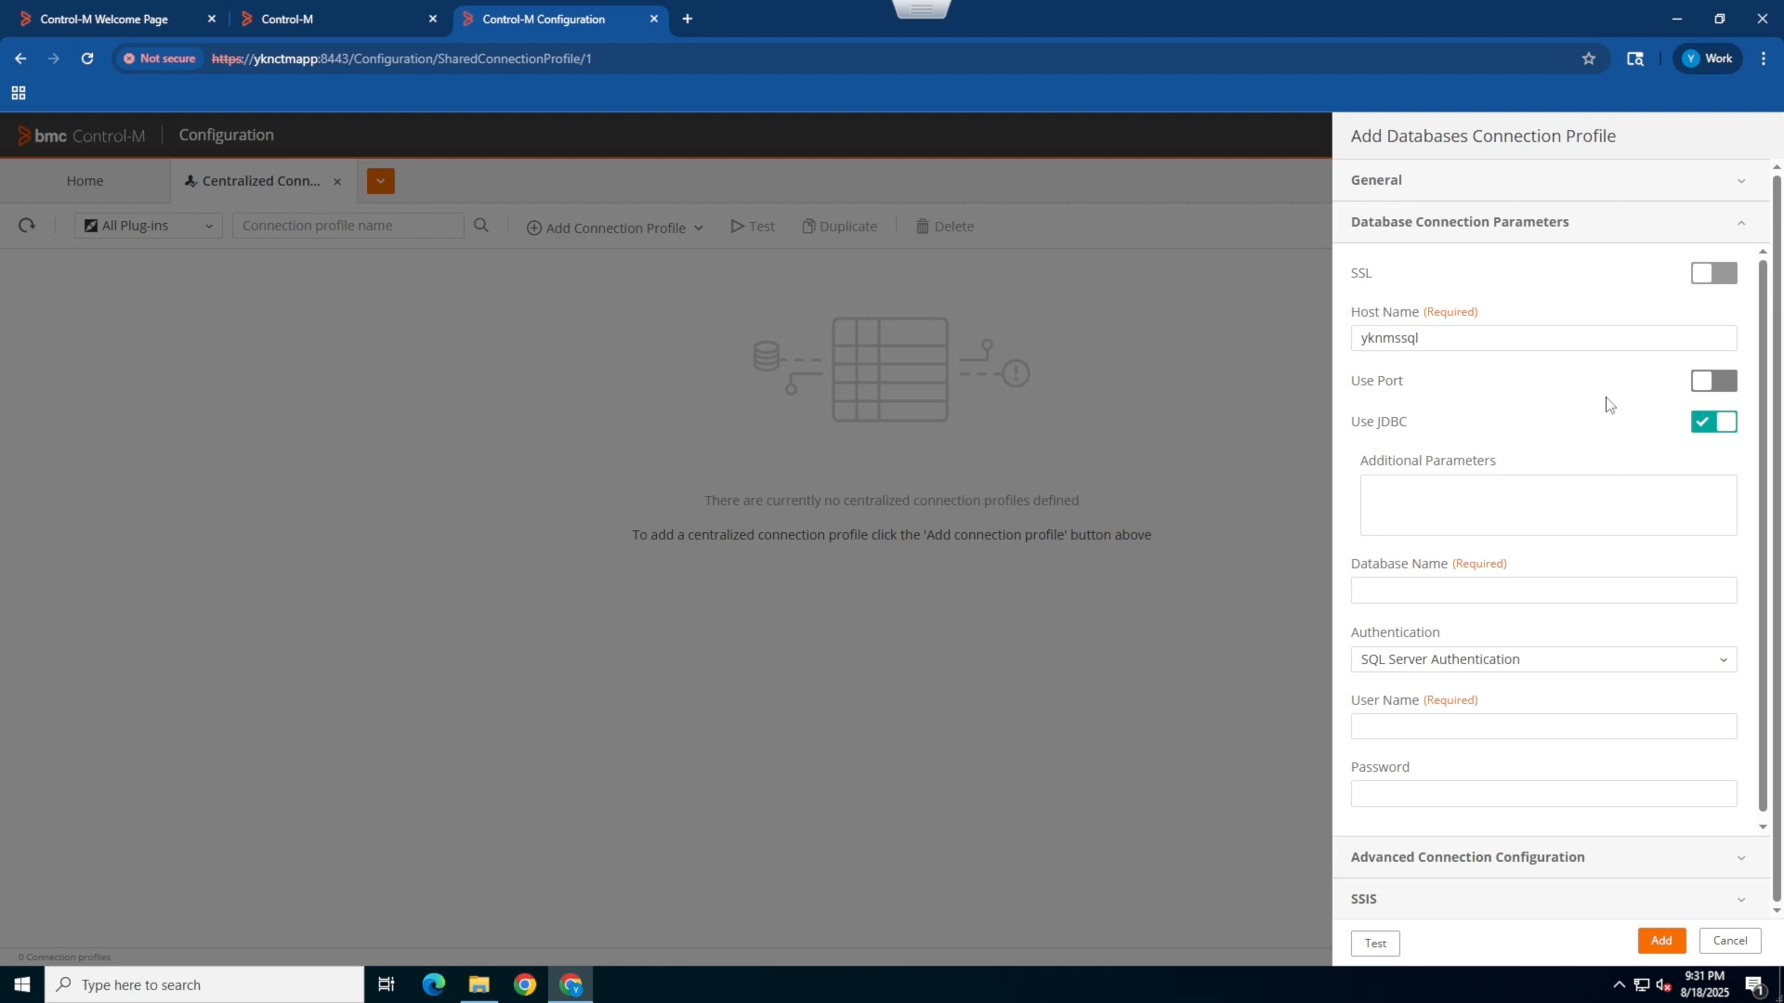
pyautogui.click(1712, 382)
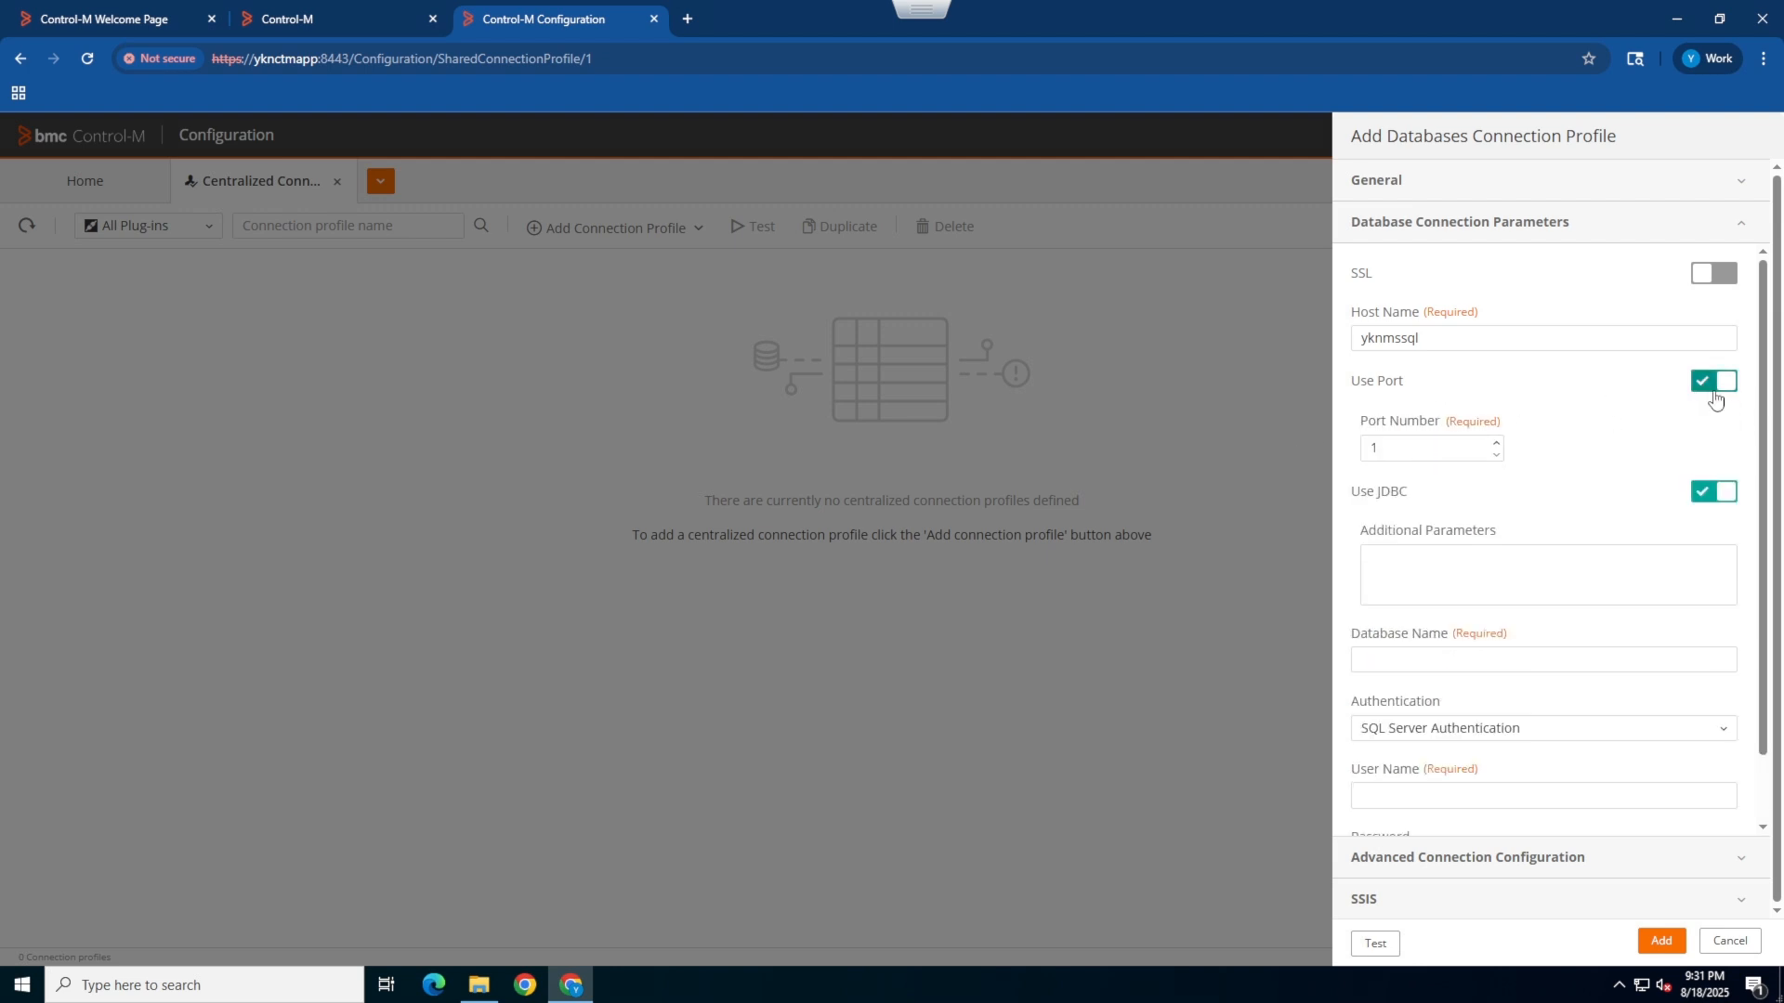
pyautogui.click(1712, 384)
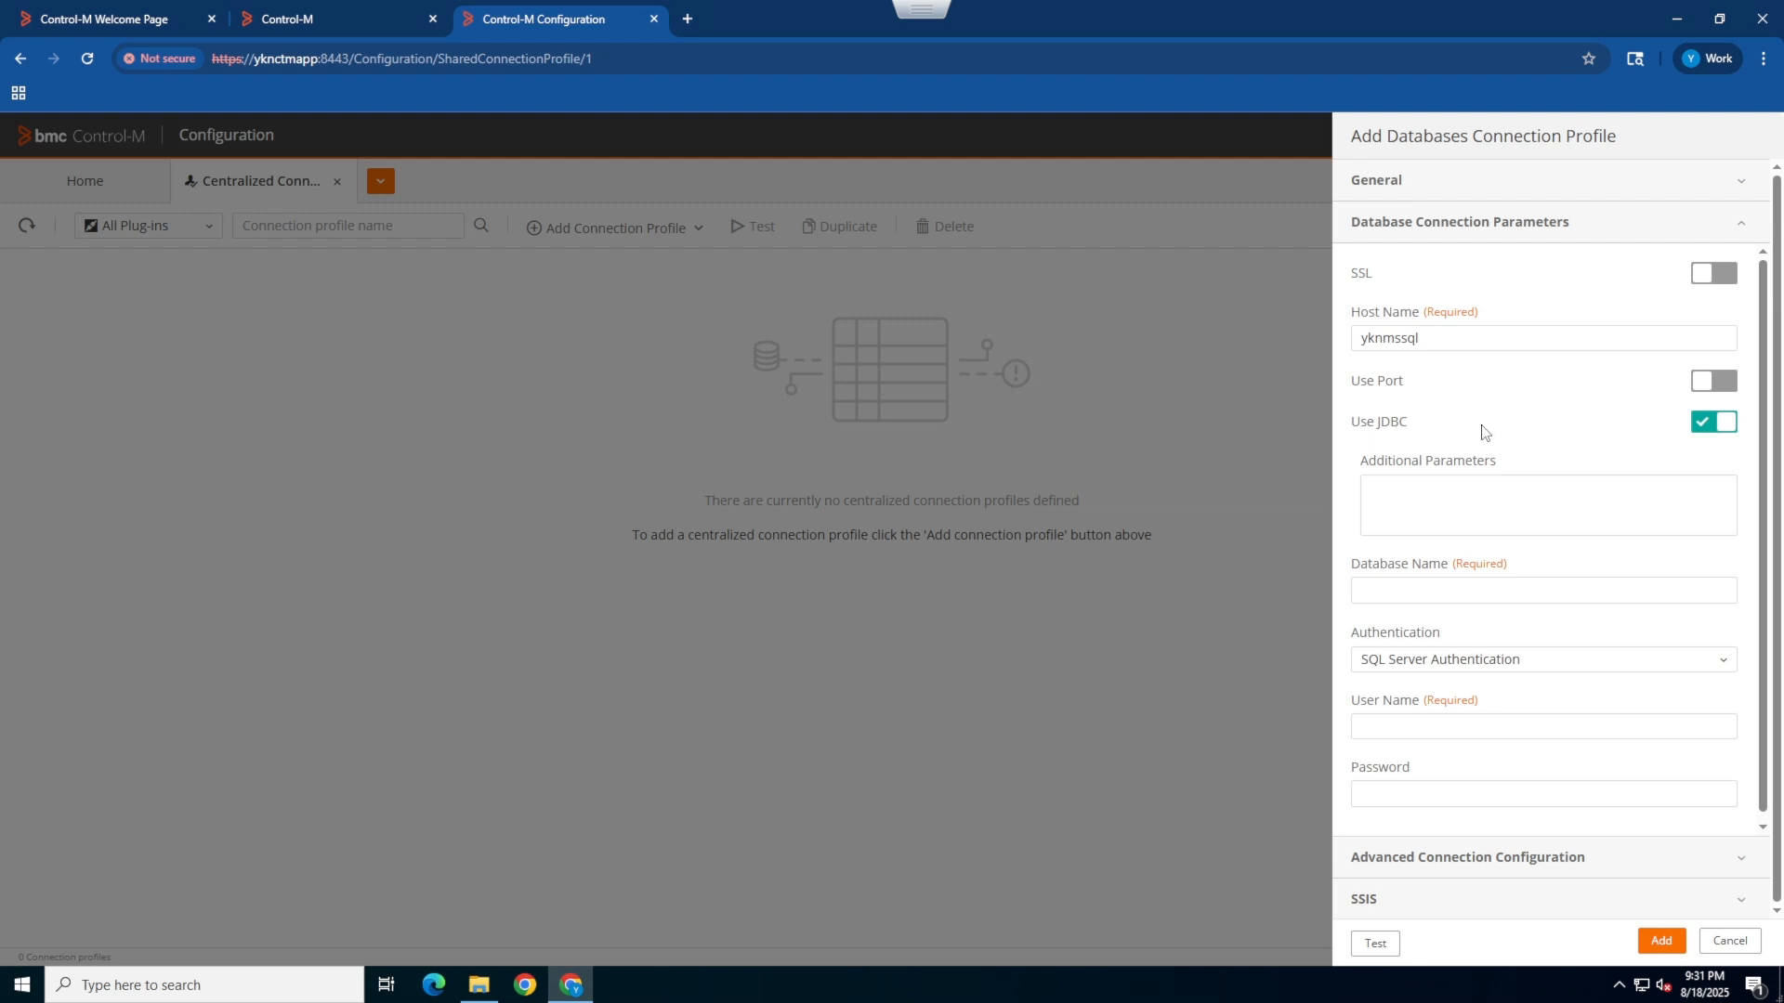
# - Set the database name to test_db and fill in SQL Server Authentication with user name ctm_app and the account password
pyautogui.click(1387, 595)
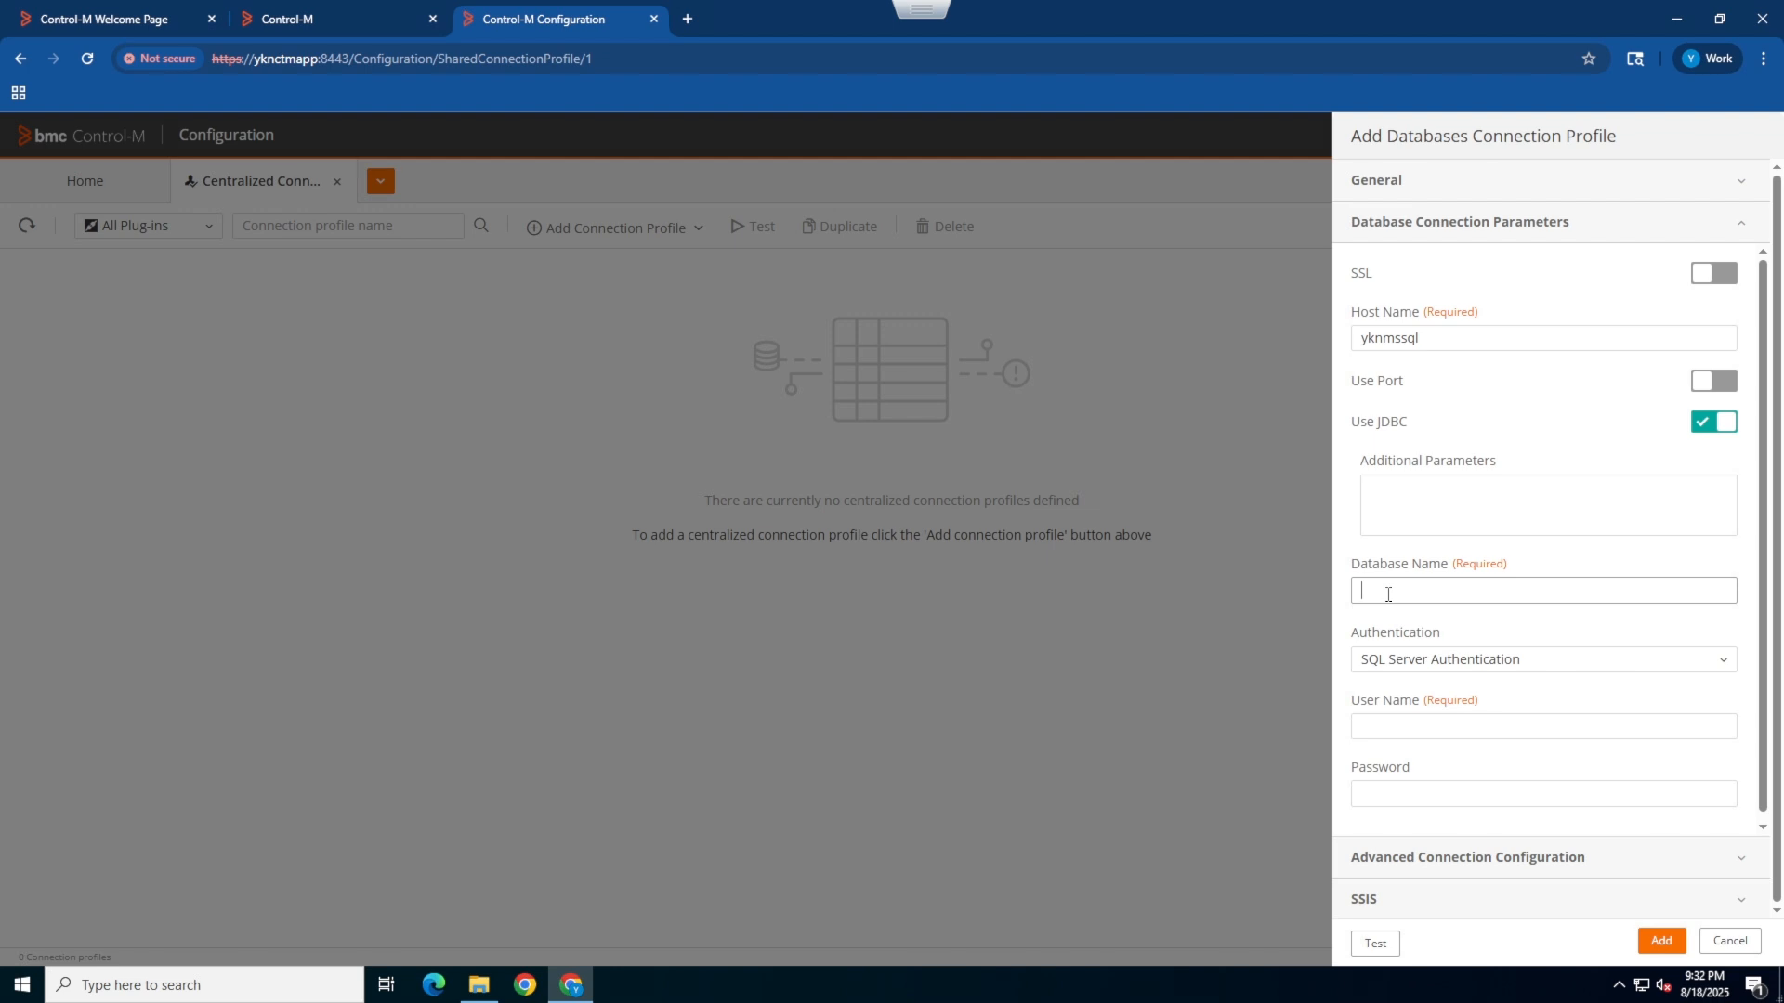
pyautogui.write('test_db')
pyautogui.scroll(-1, 1405, 621)
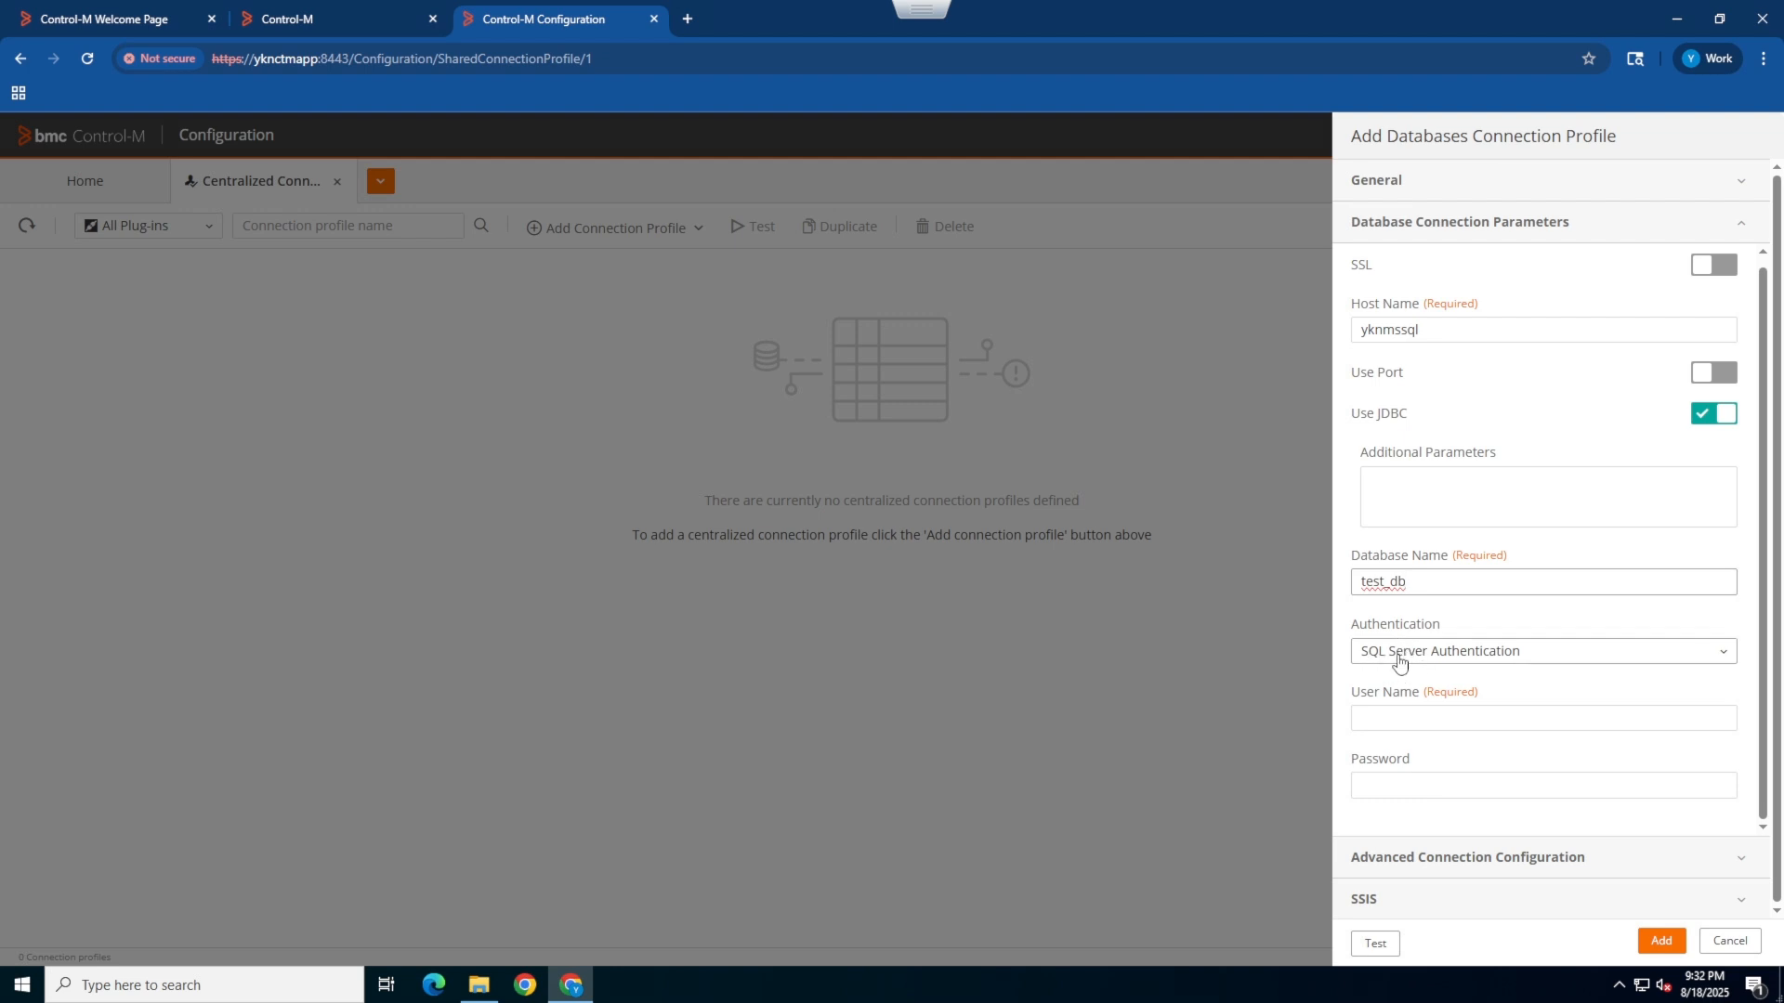
pyautogui.click(1437, 665)
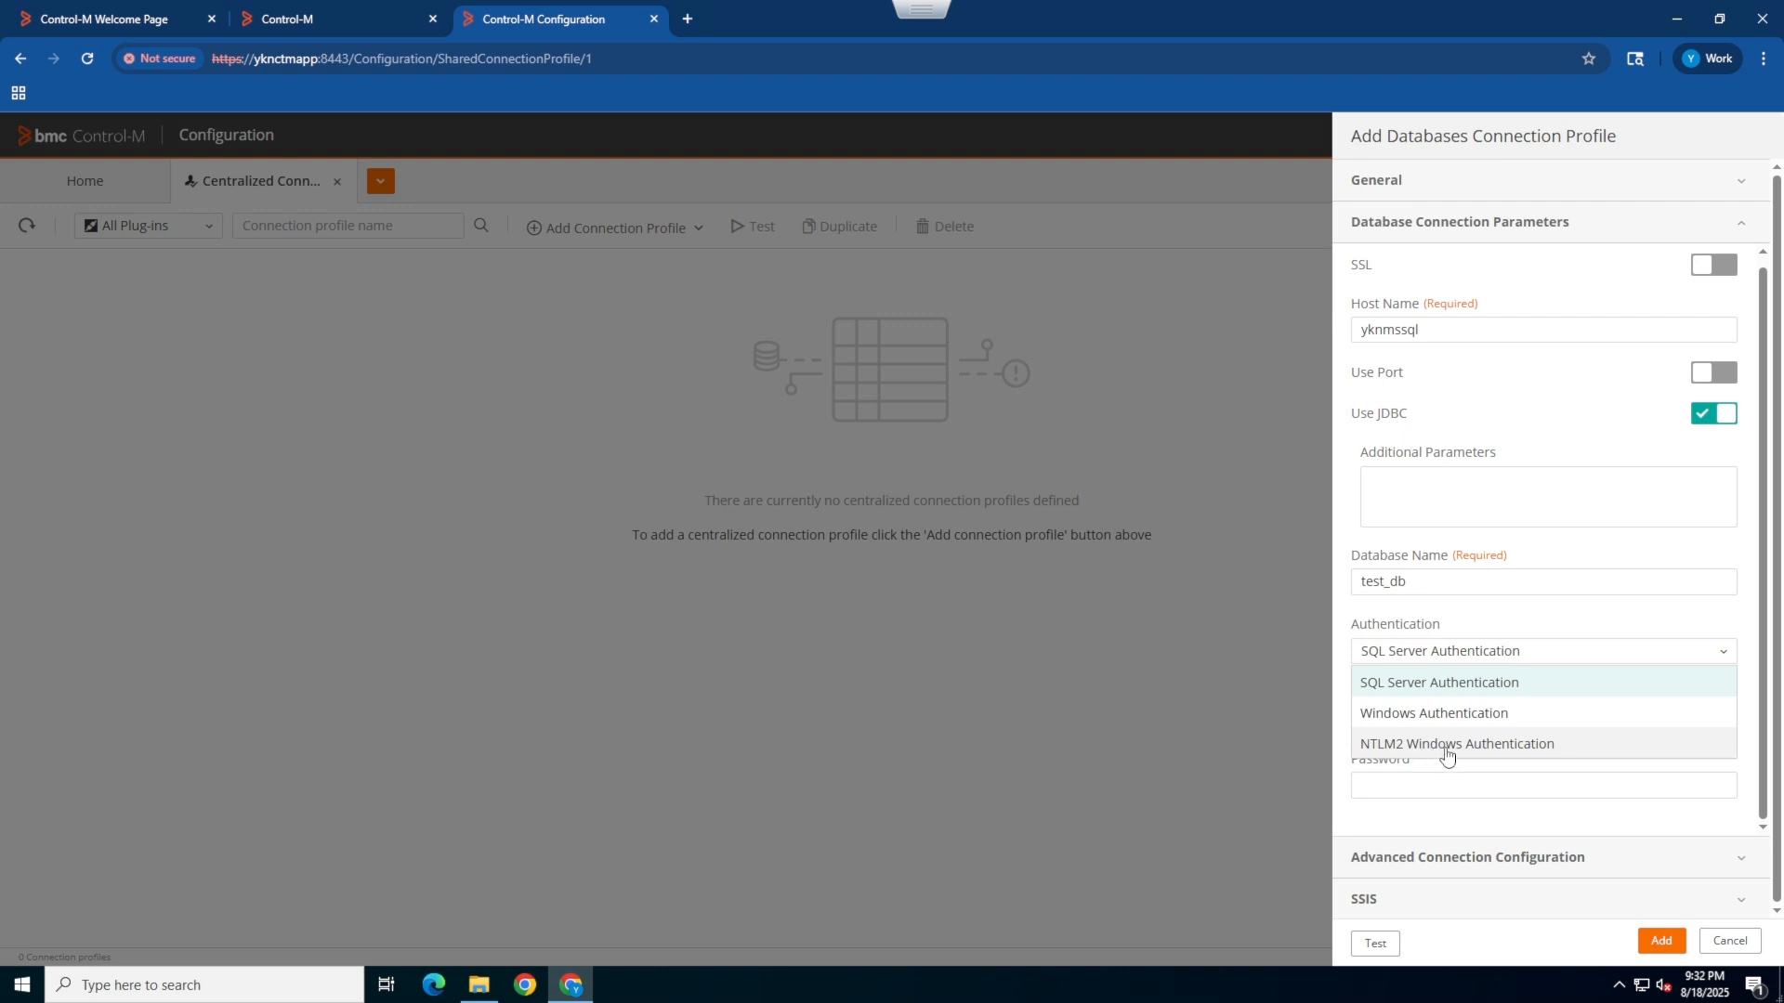
pyautogui.click(1446, 686)
pyautogui.click(1433, 714)
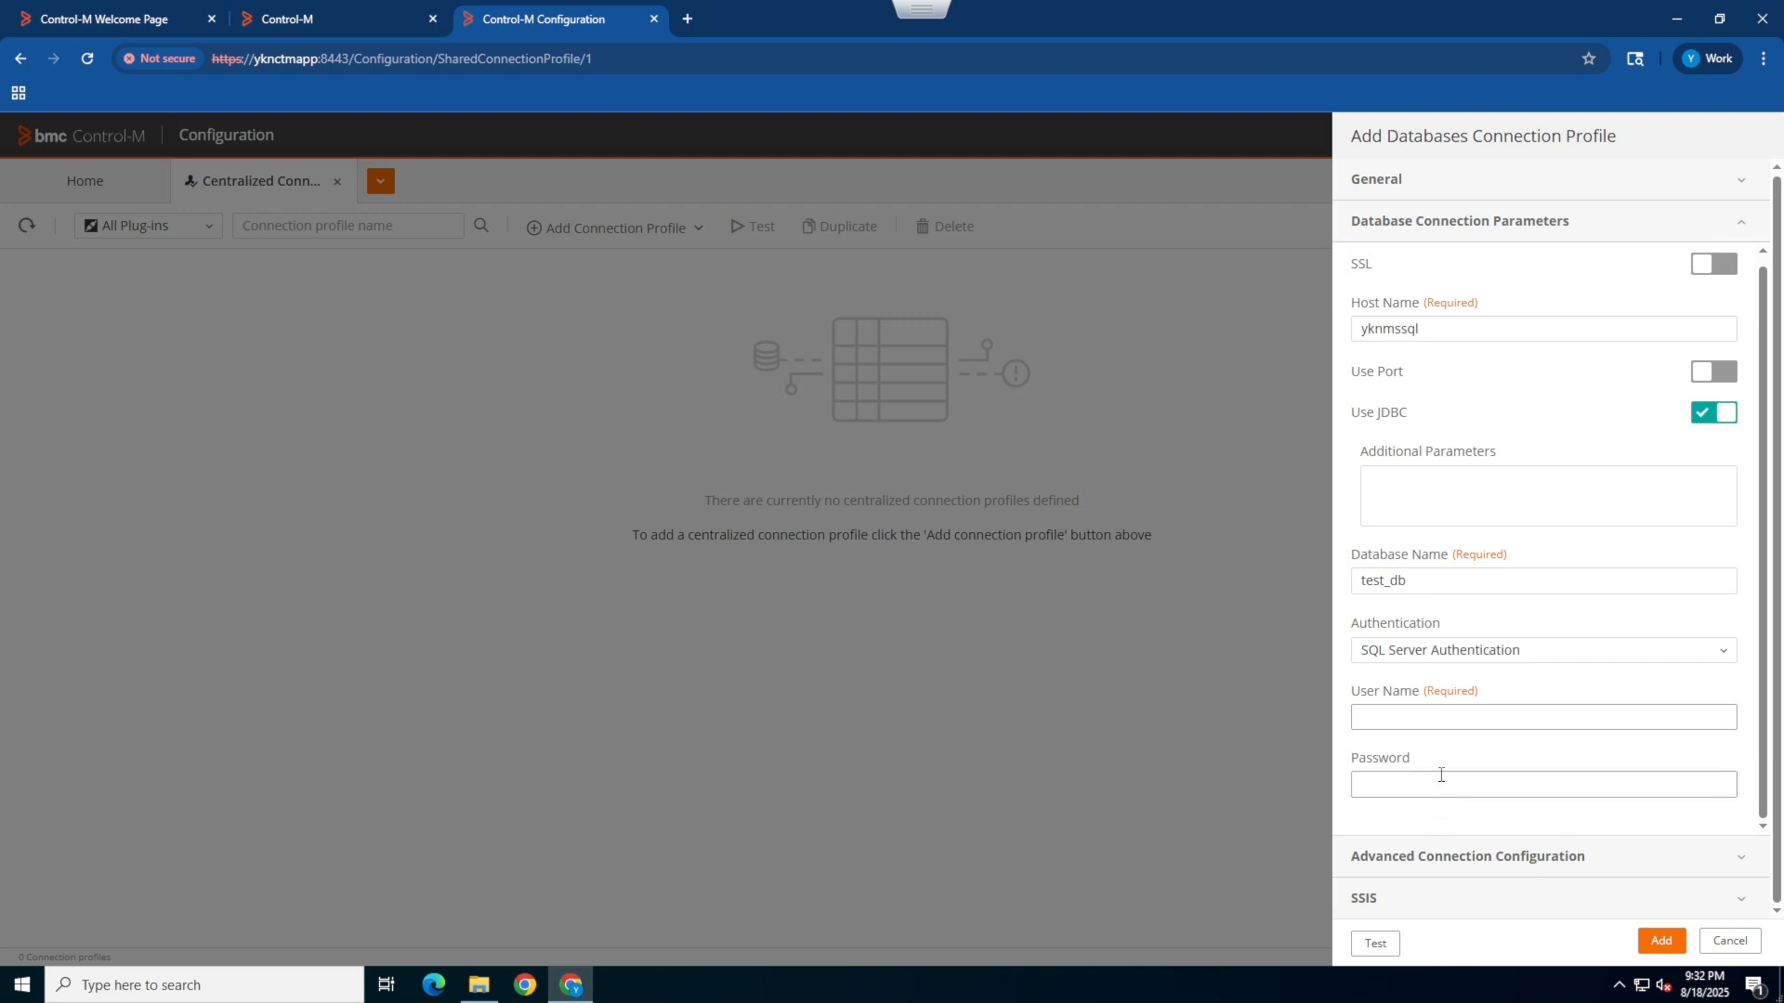
pyautogui.write('ctm_app')
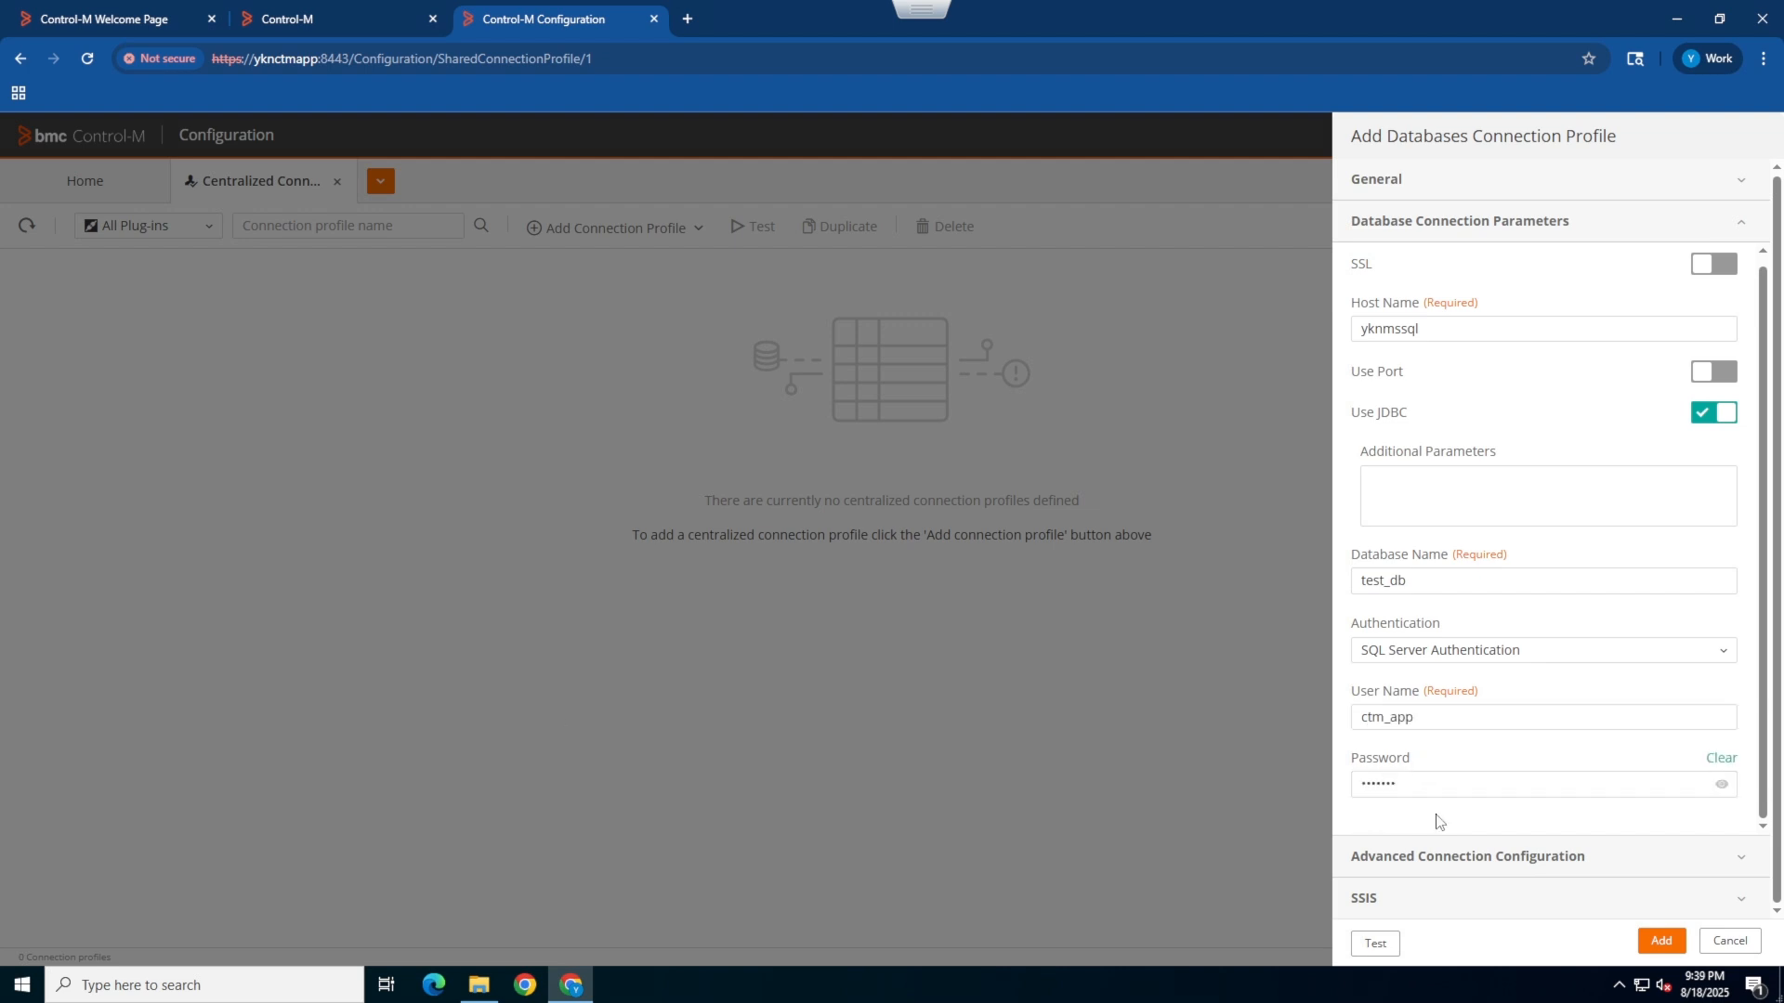
# - Check the profile's advanced connection and SSIS settings, and test the connection with the yknmssql agent
pyautogui.click(1437, 870)
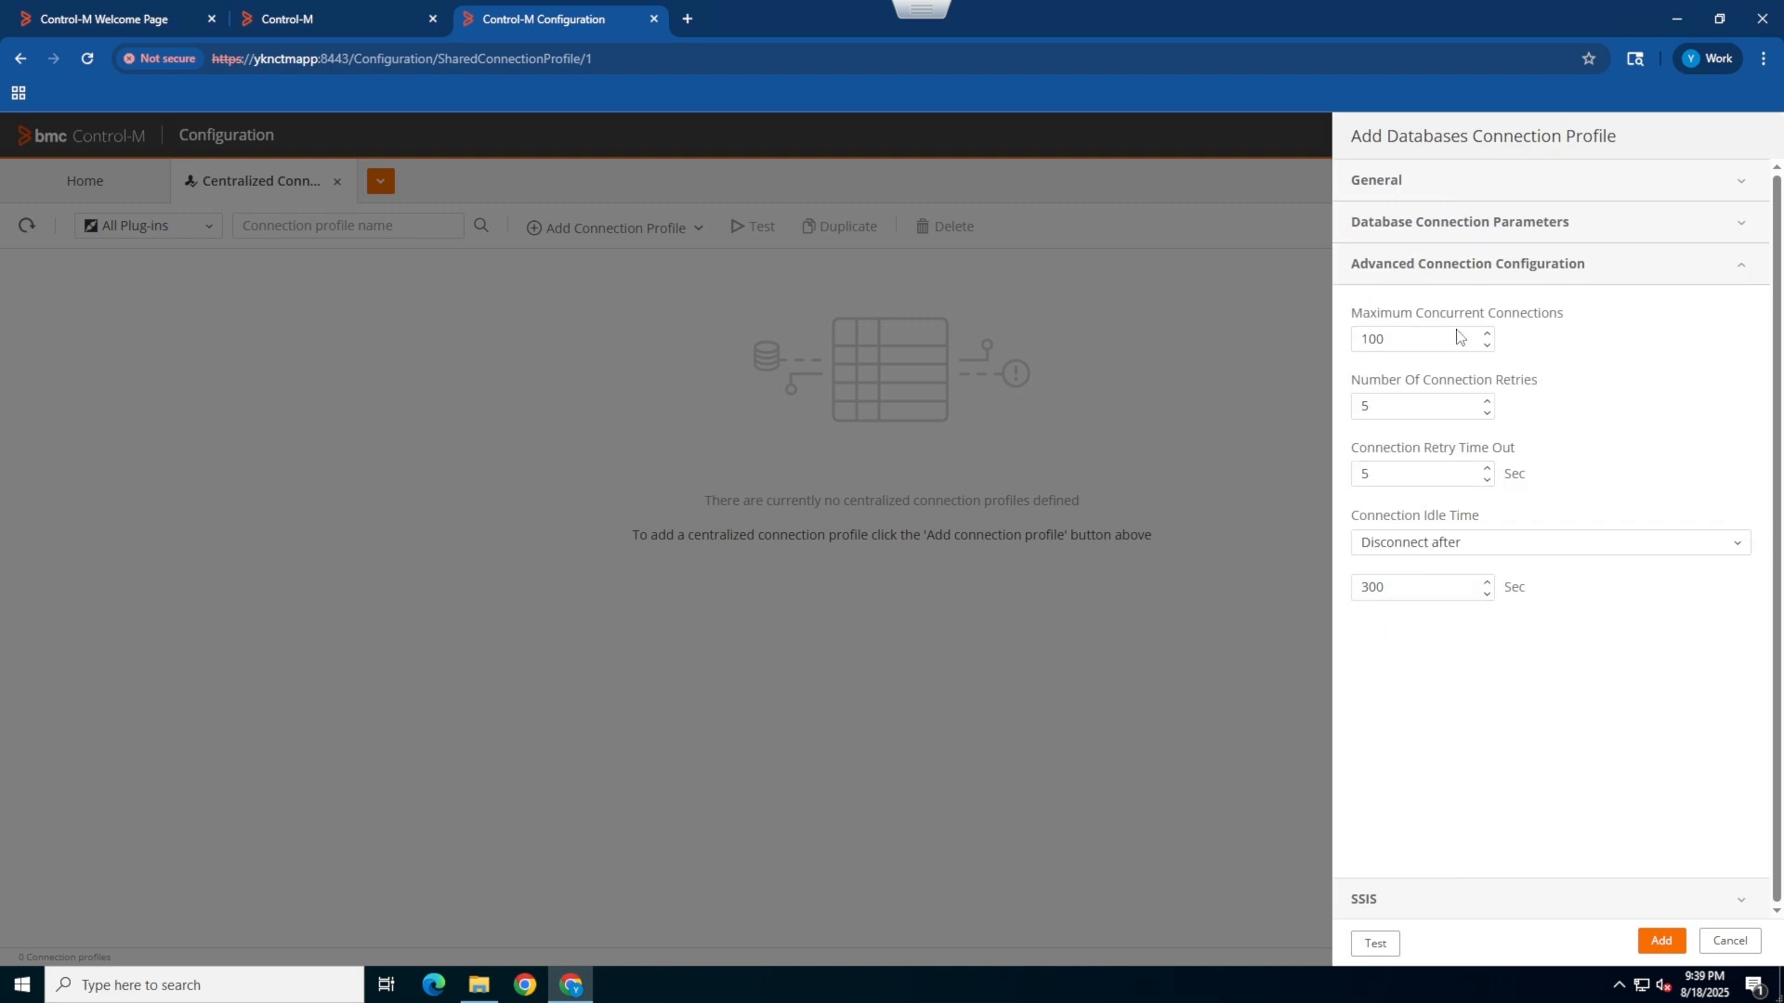
pyautogui.click(1448, 906)
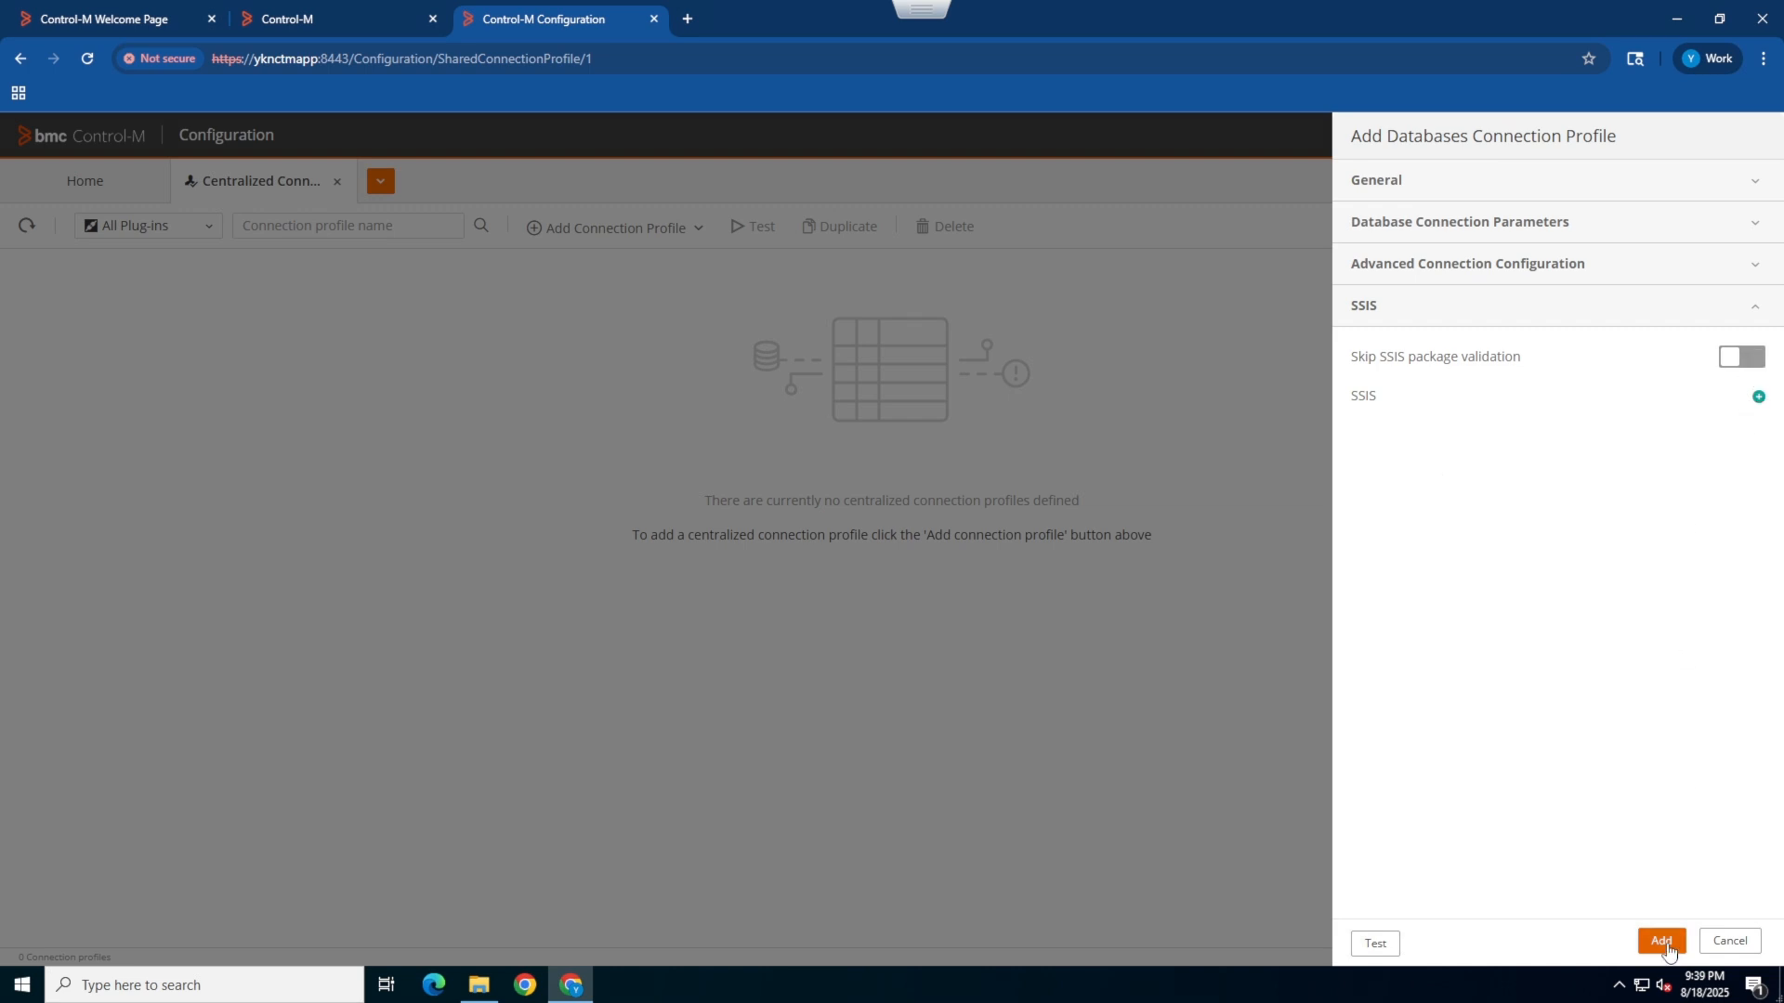
pyautogui.click(1422, 241)
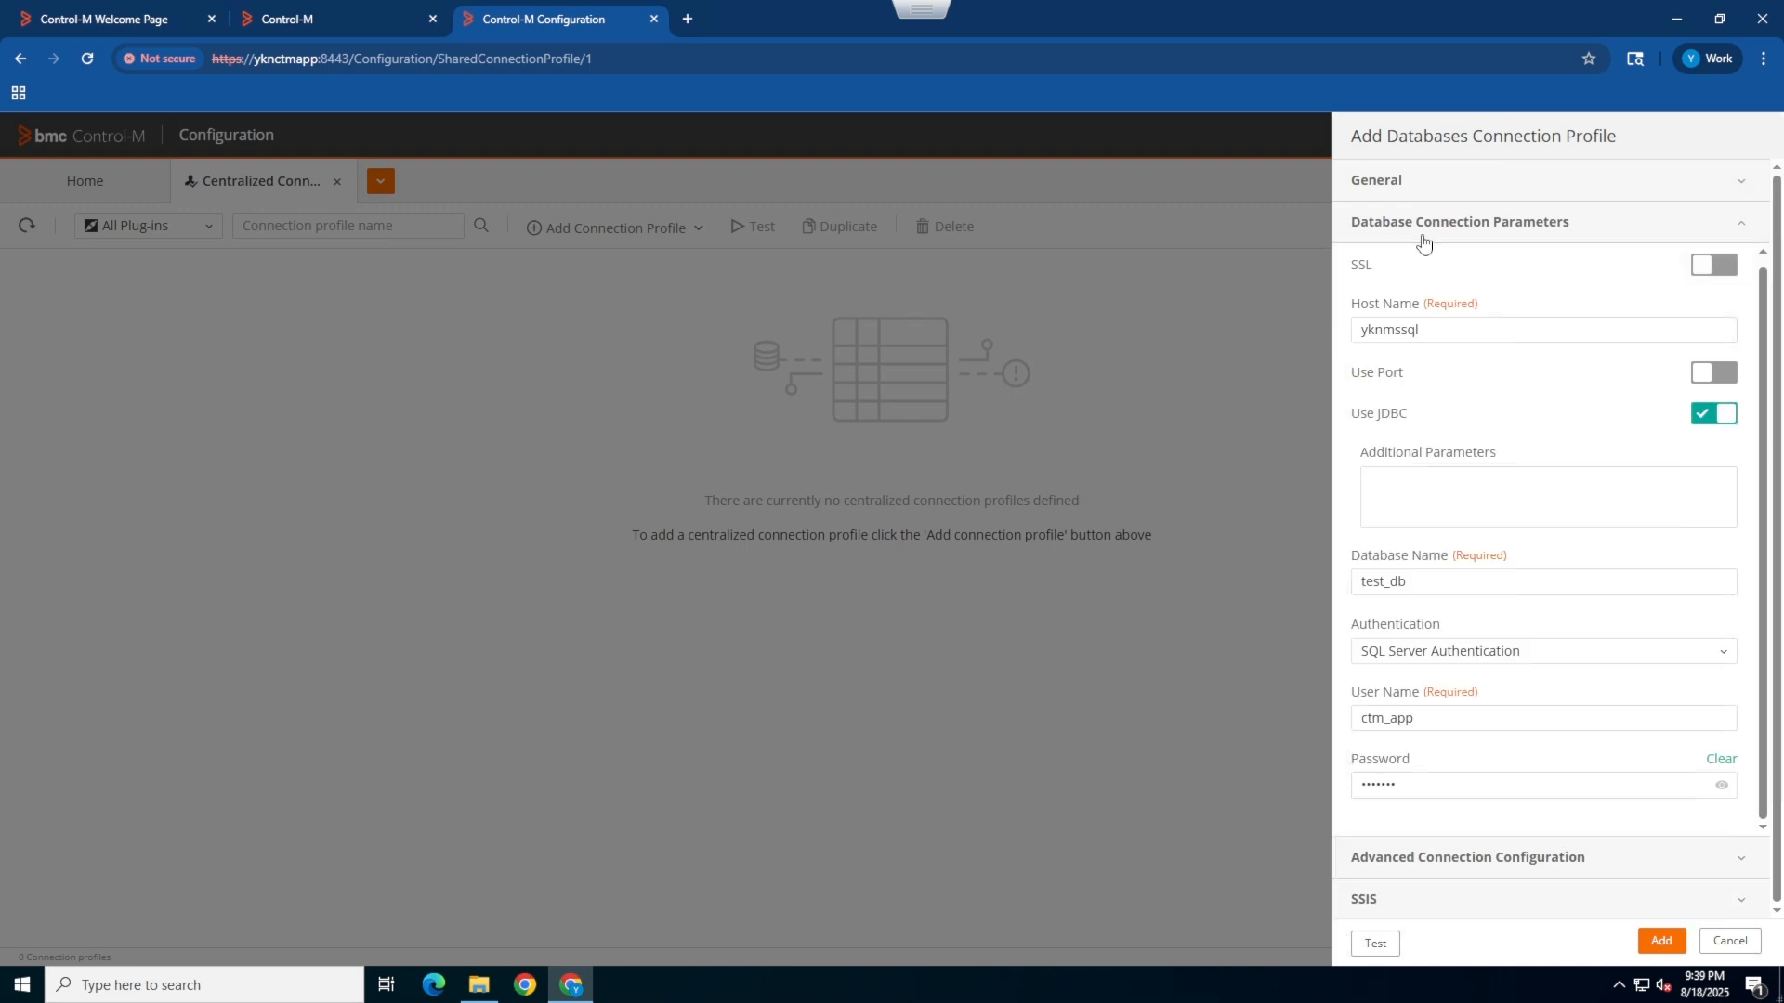
pyautogui.click(1391, 952)
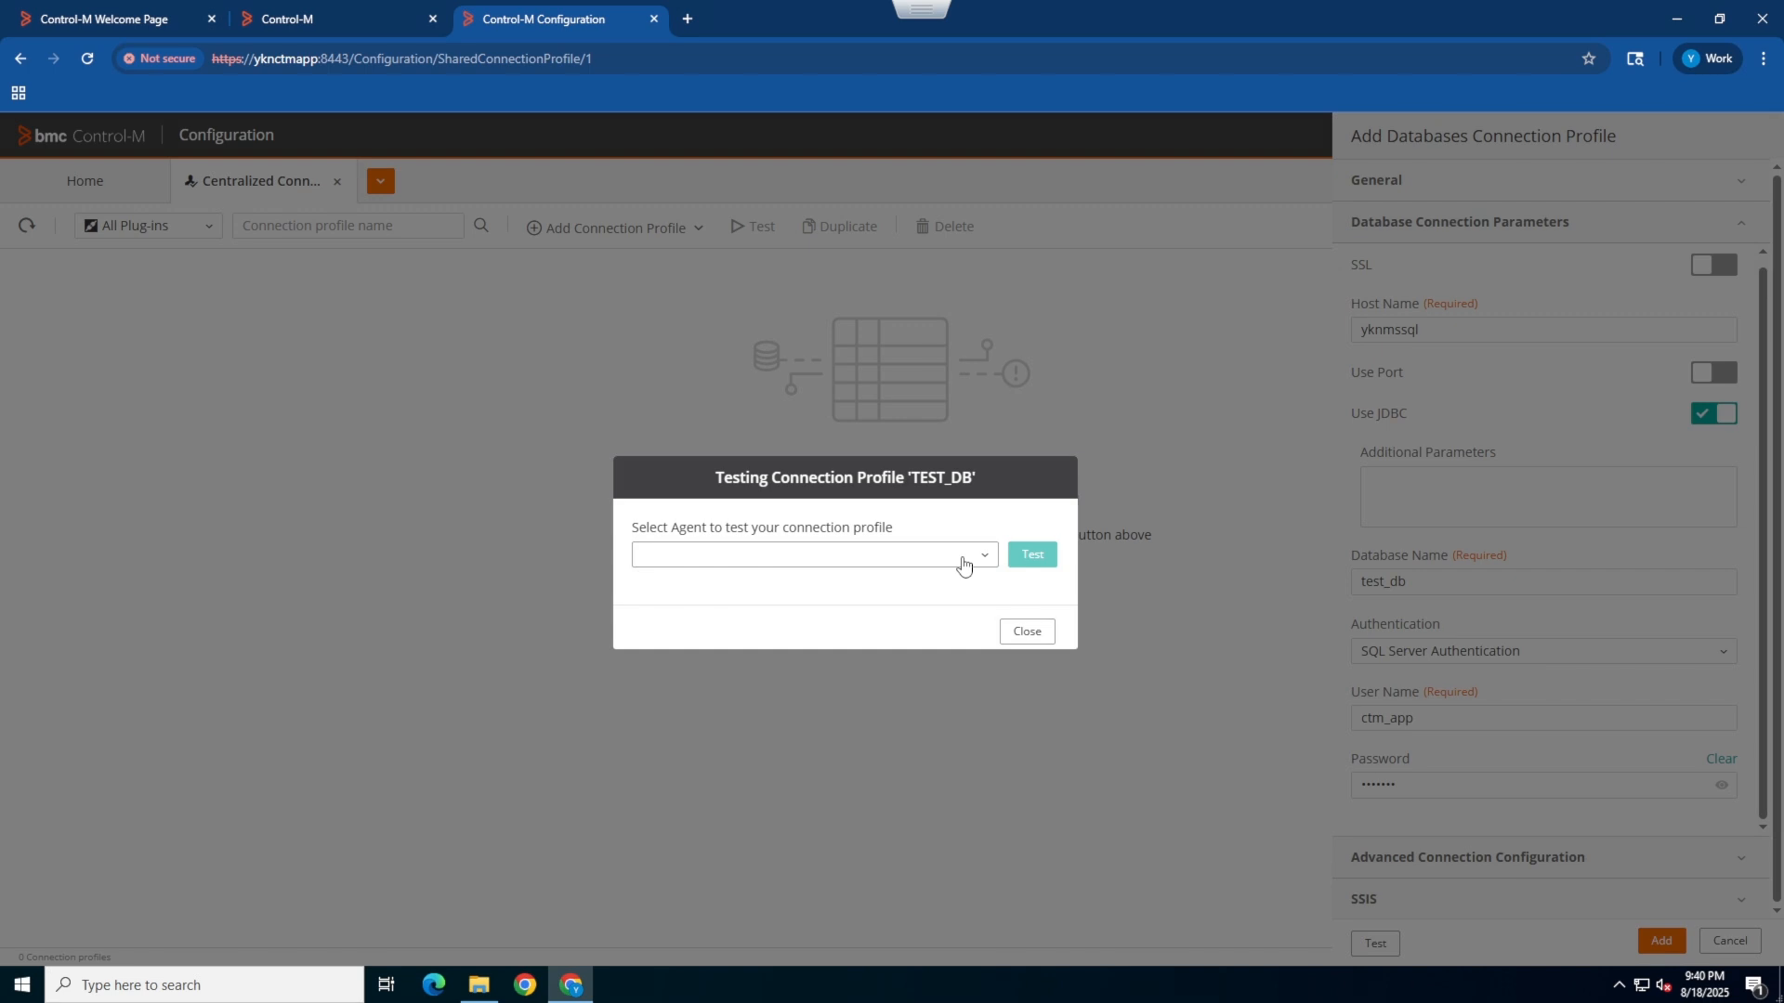
pyautogui.click(964, 555)
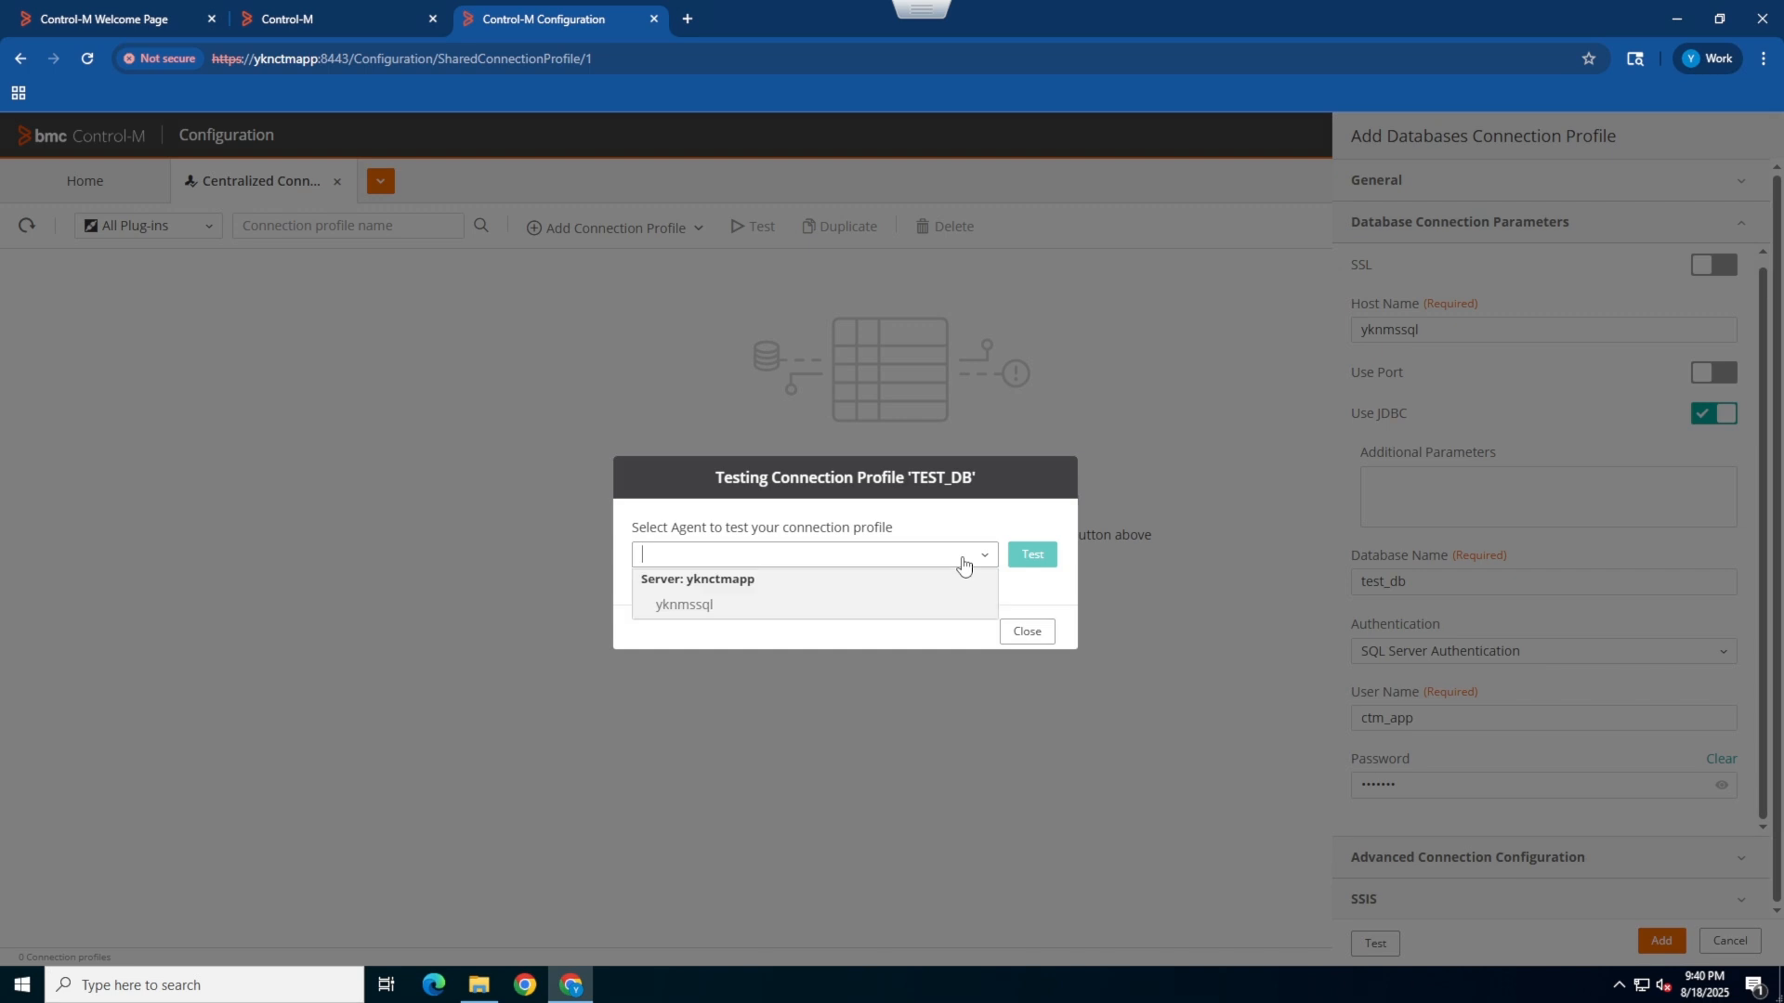
pyautogui.click(688, 605)
pyautogui.click(1032, 555)
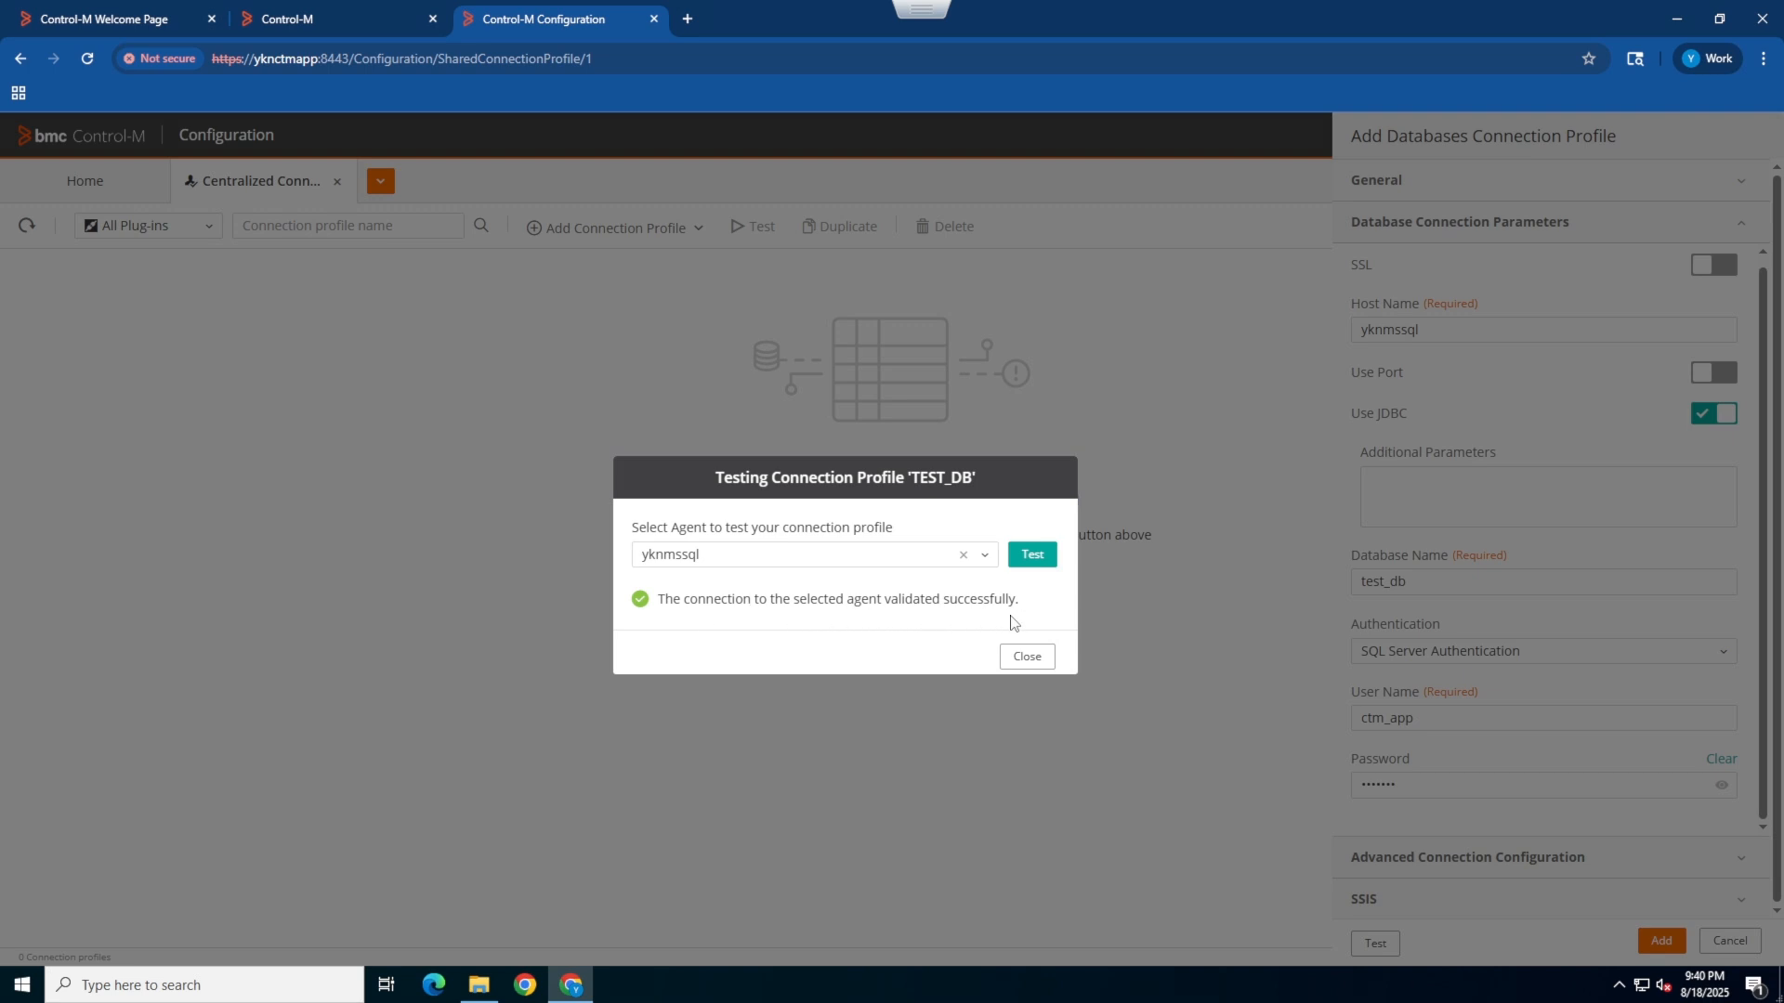
# - Return to Workspace_1 in Planning and search the job types available for adding with "data"
pyautogui.click(342, 16)
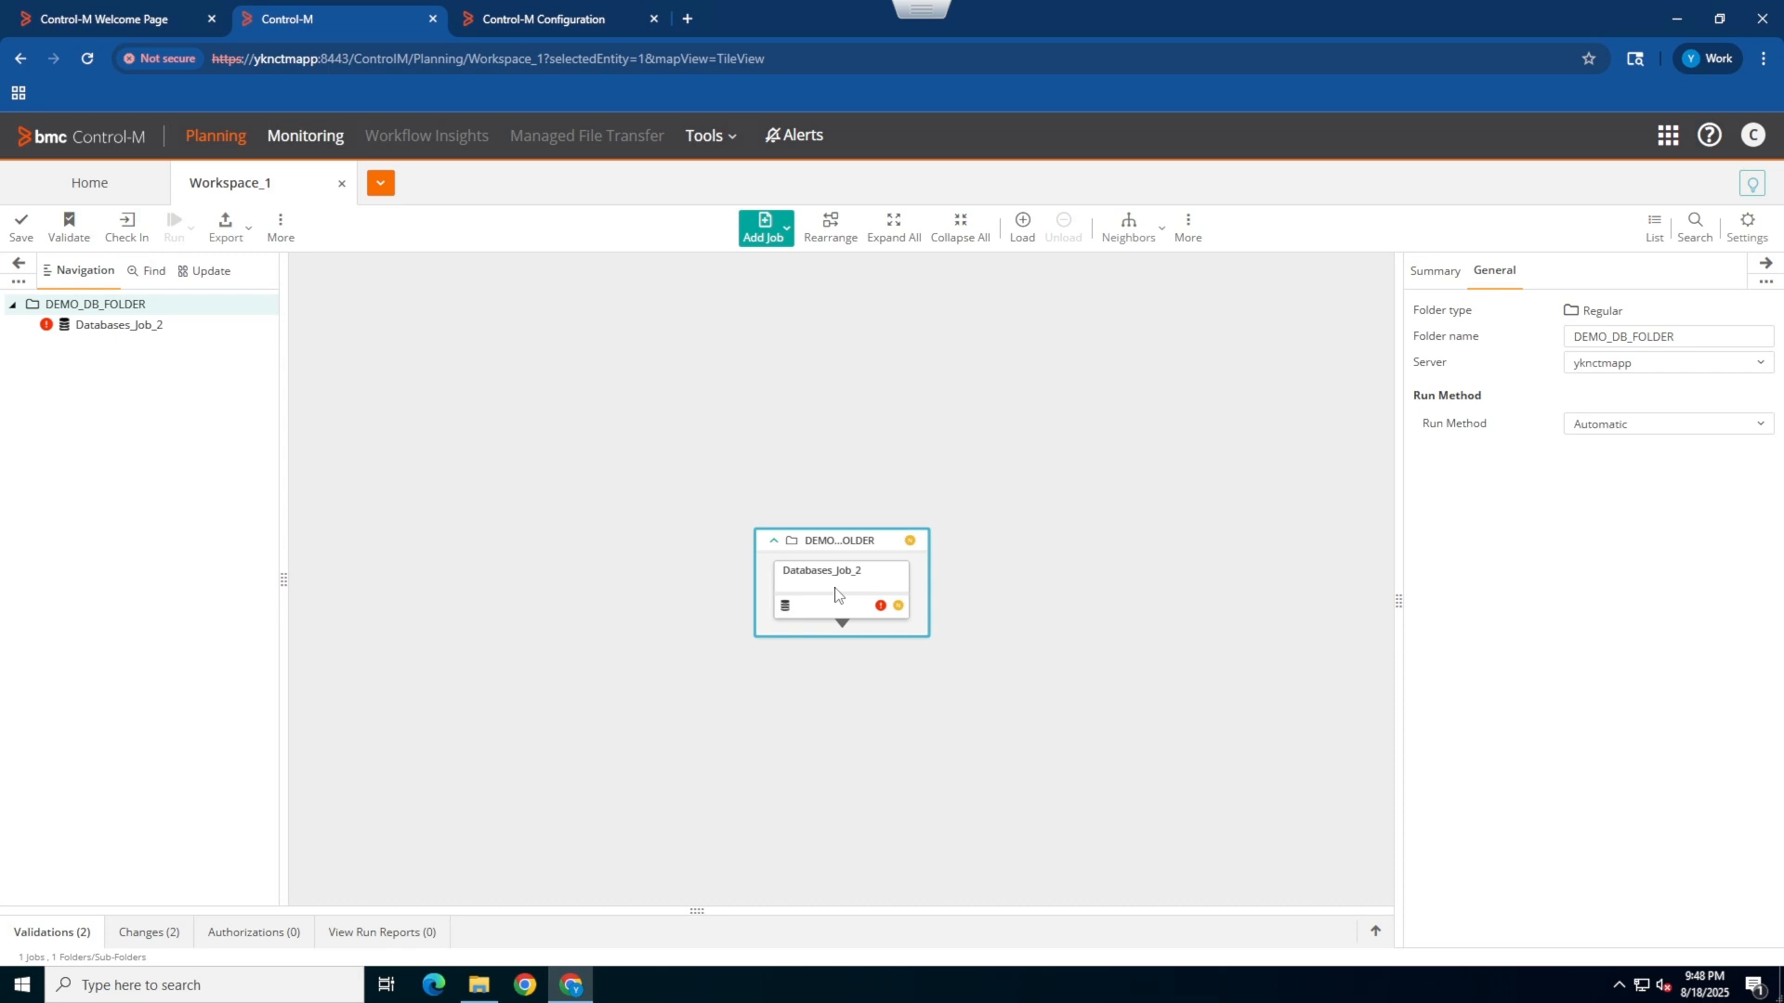
pyautogui.click(780, 238)
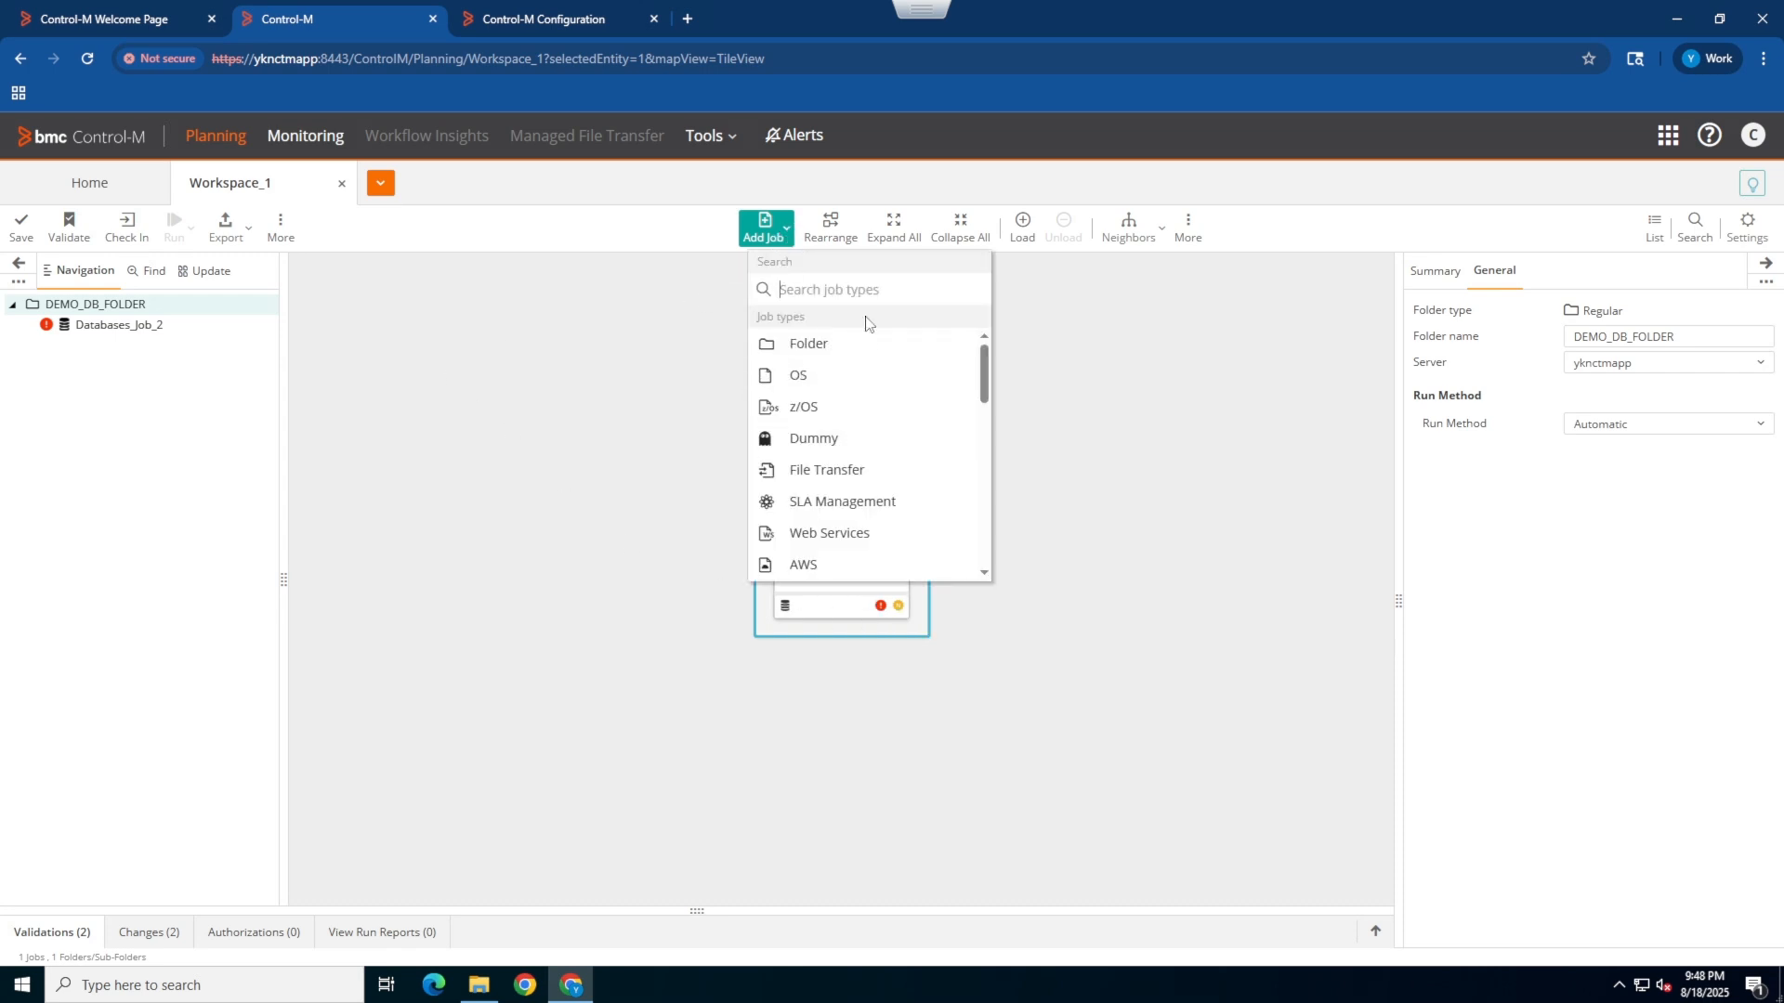
pyautogui.write('data')
pyautogui.click(868, 502)
# - Rename the Databases job inside DEMO_DB_FOLDER as TEST_DB
pyautogui.click(841, 594)
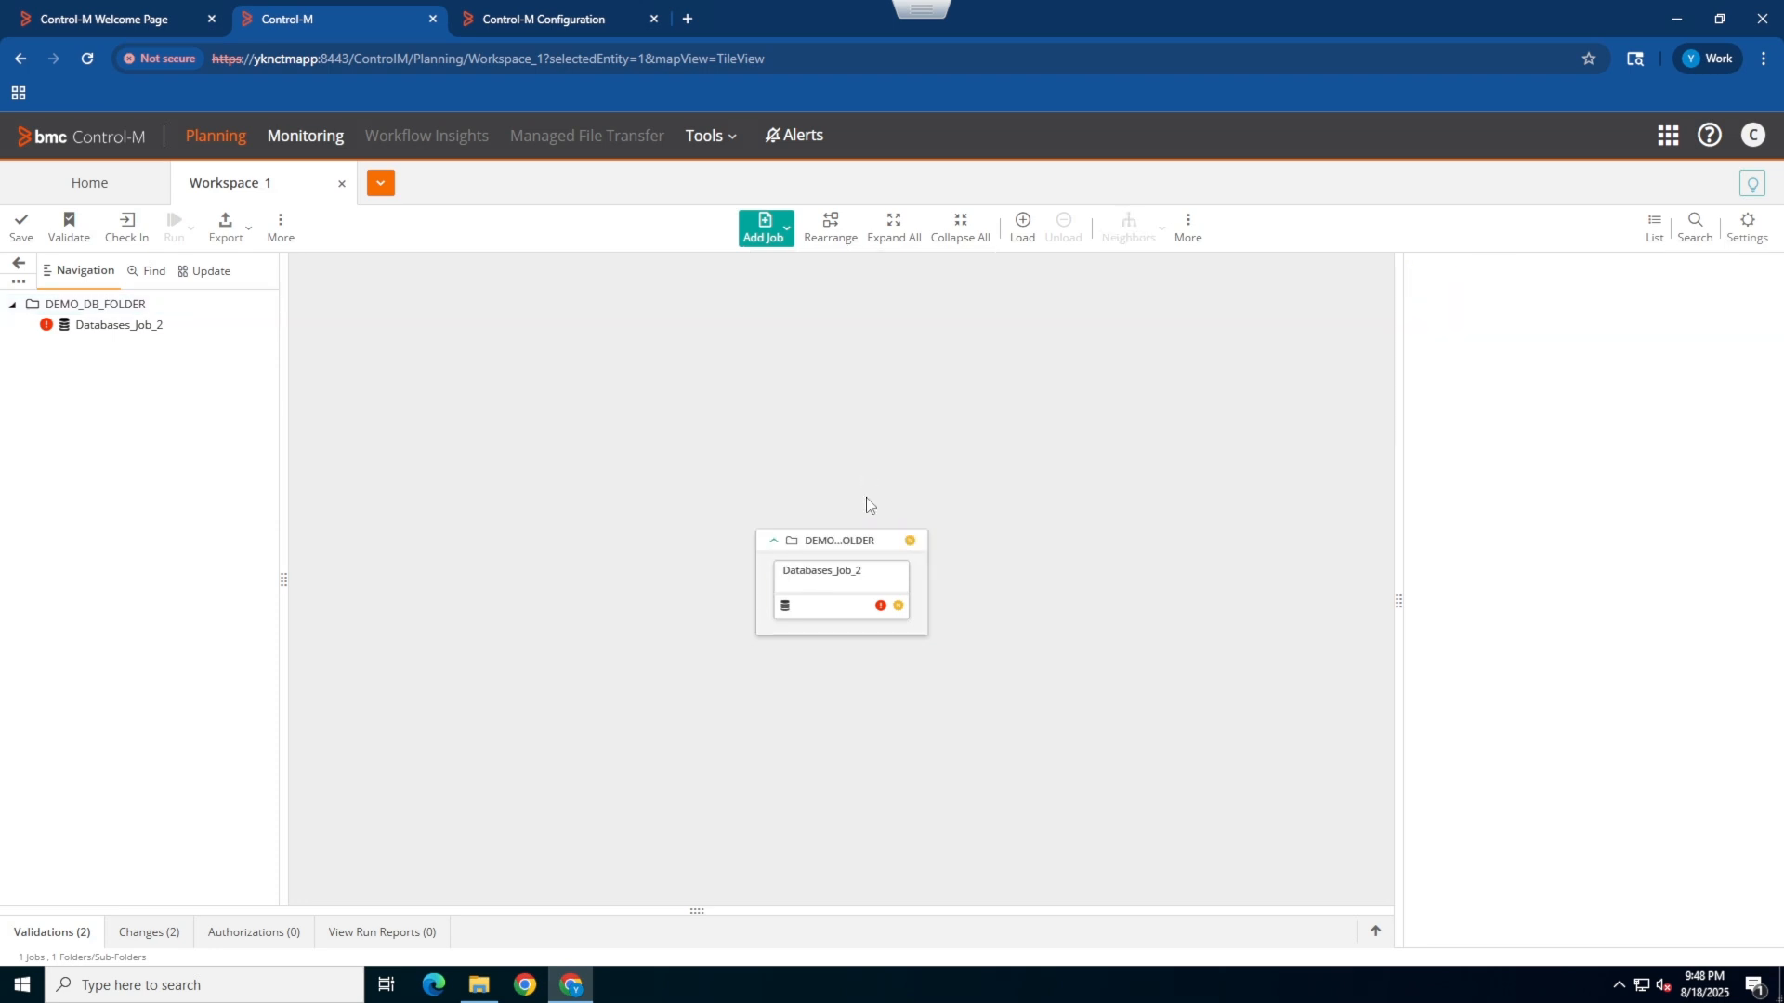
pyautogui.click(848, 591)
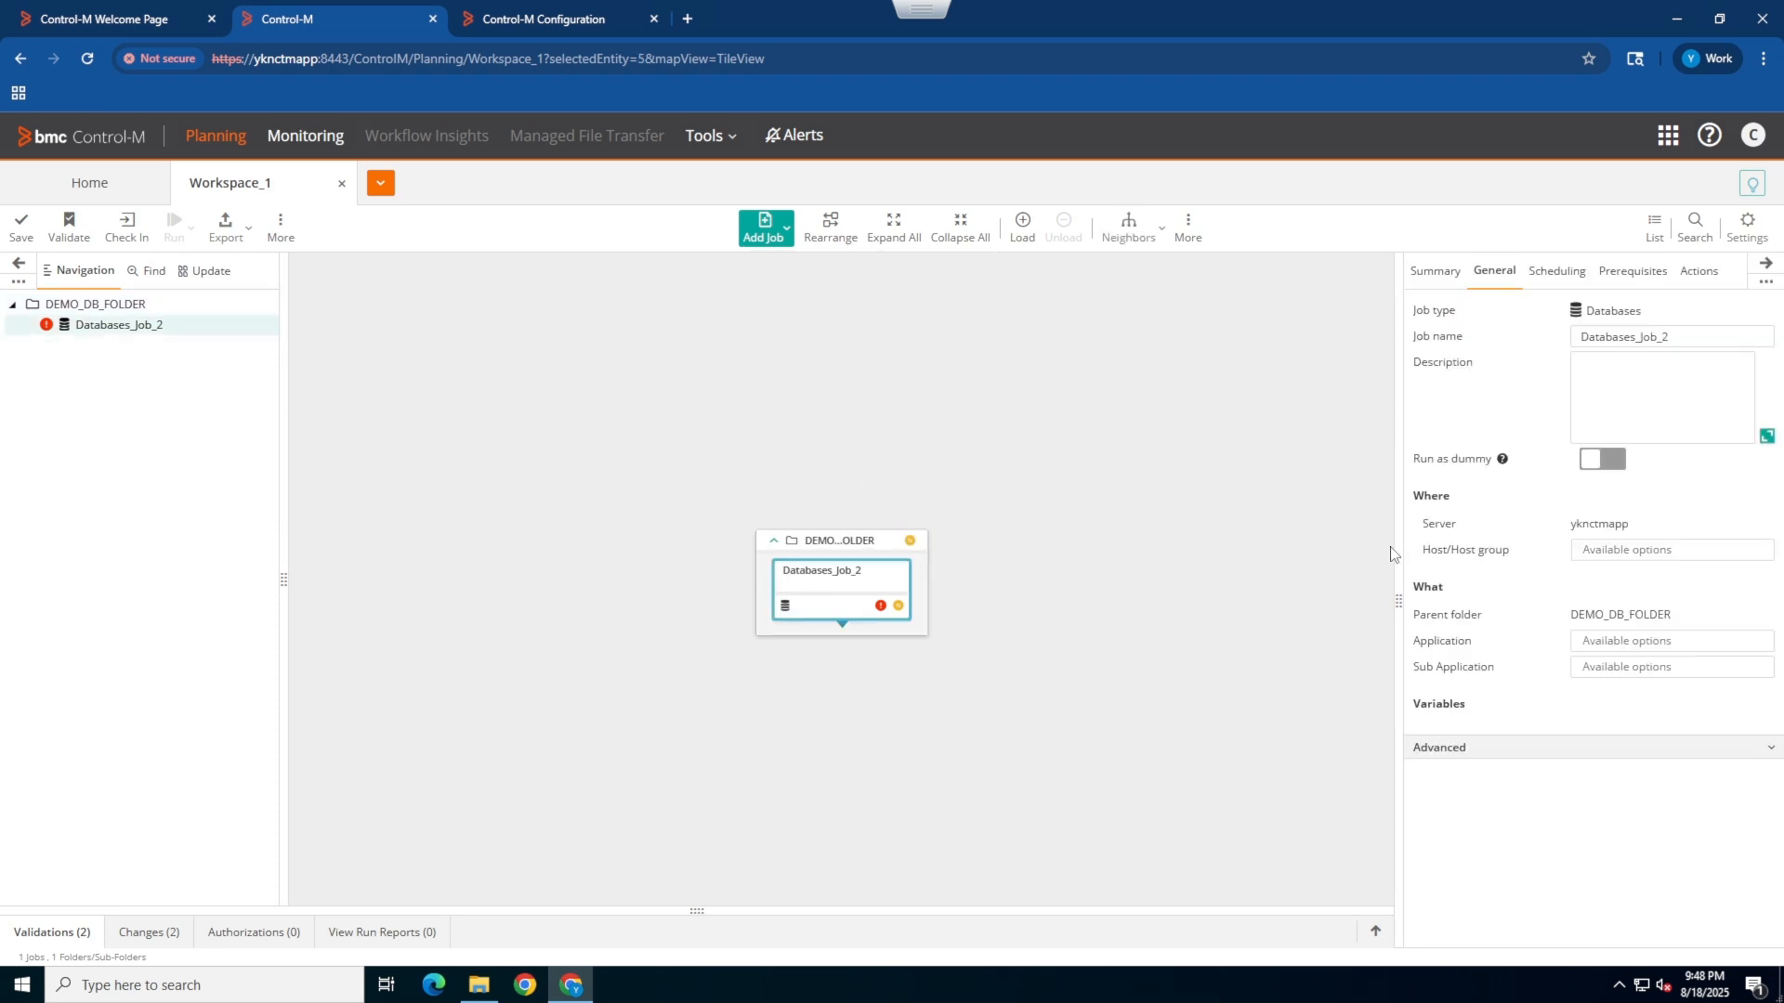
pyautogui.doubleClick(1617, 345)
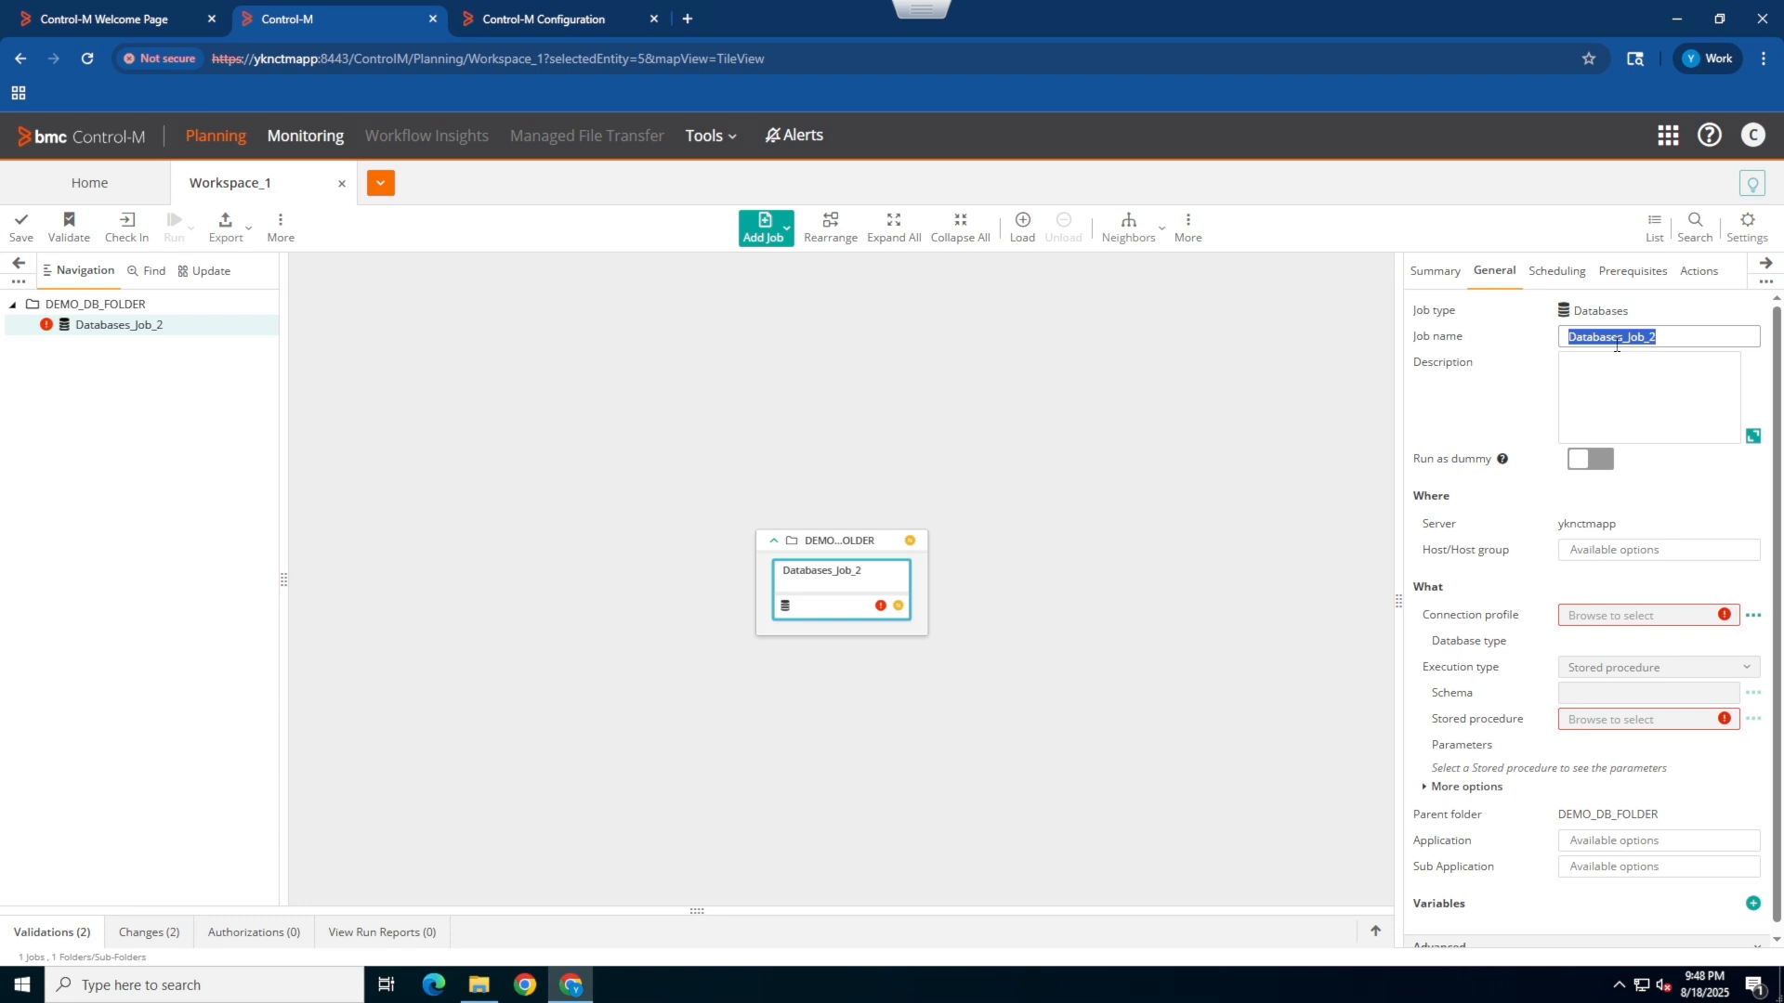
pyautogui.write('TEST_DB')
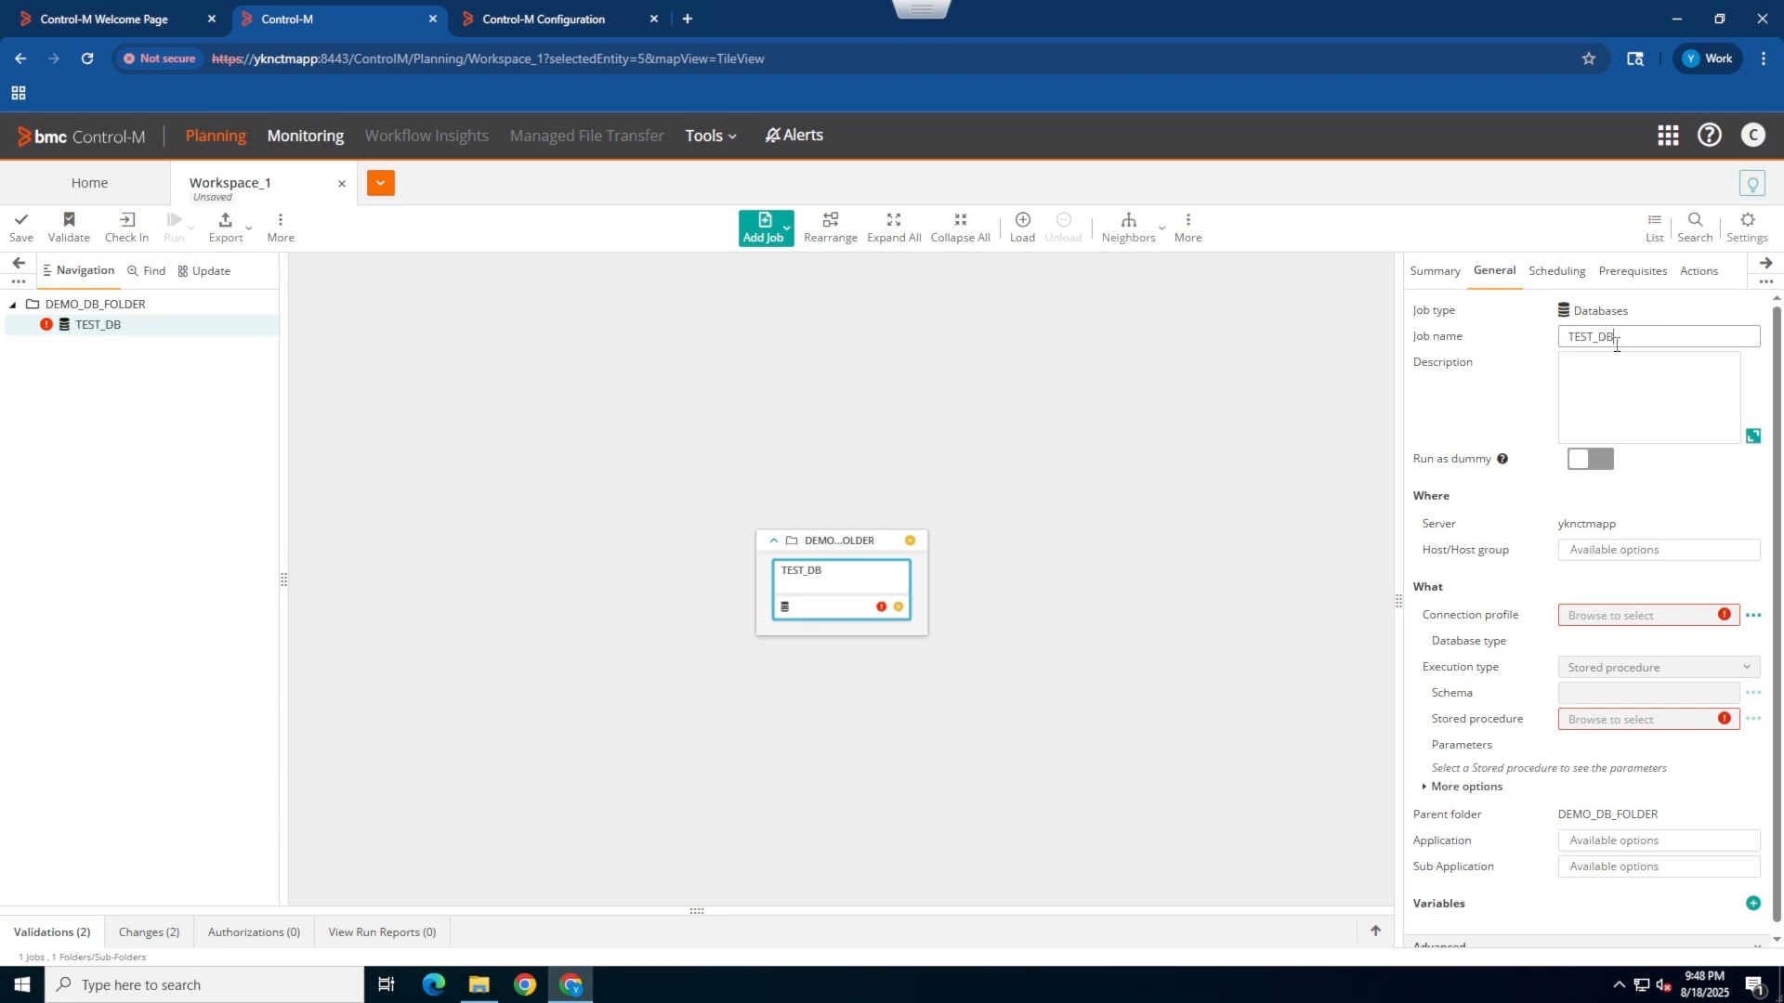
# - Set the host of the TEST_DB job to yknmssql
pyautogui.scroll(-1, 1588, 545)
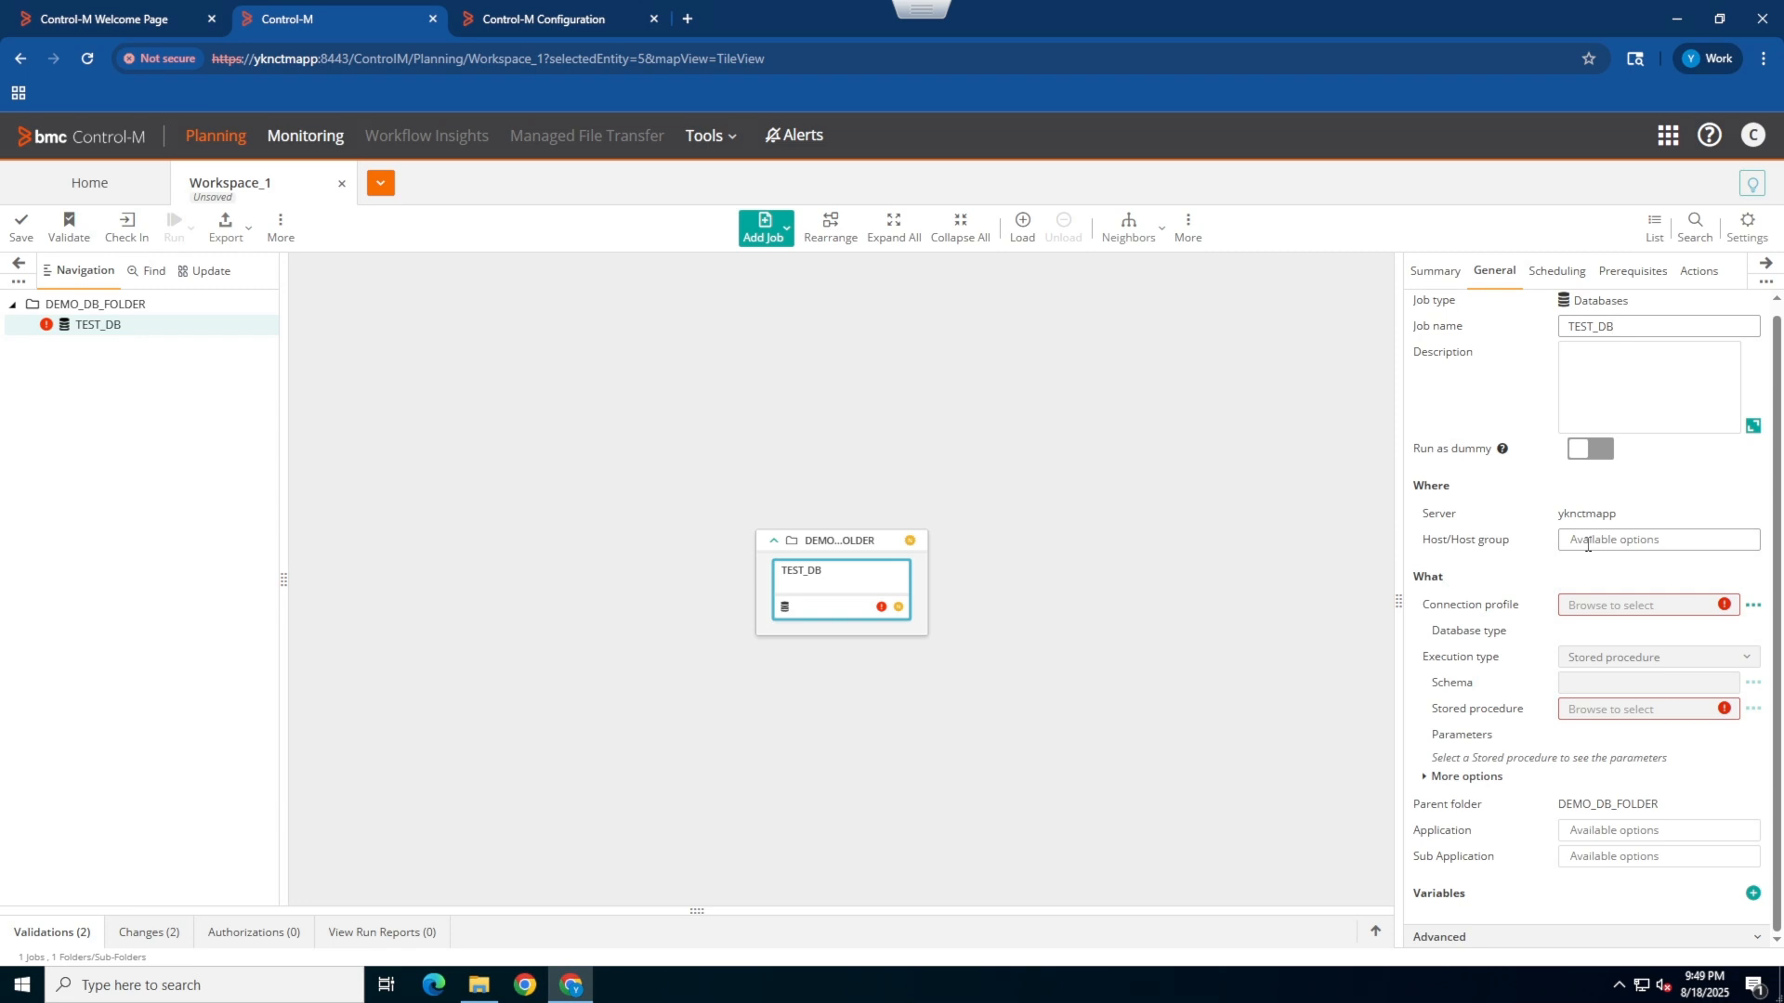
pyautogui.click(1588, 545)
pyautogui.write('yknmssql')
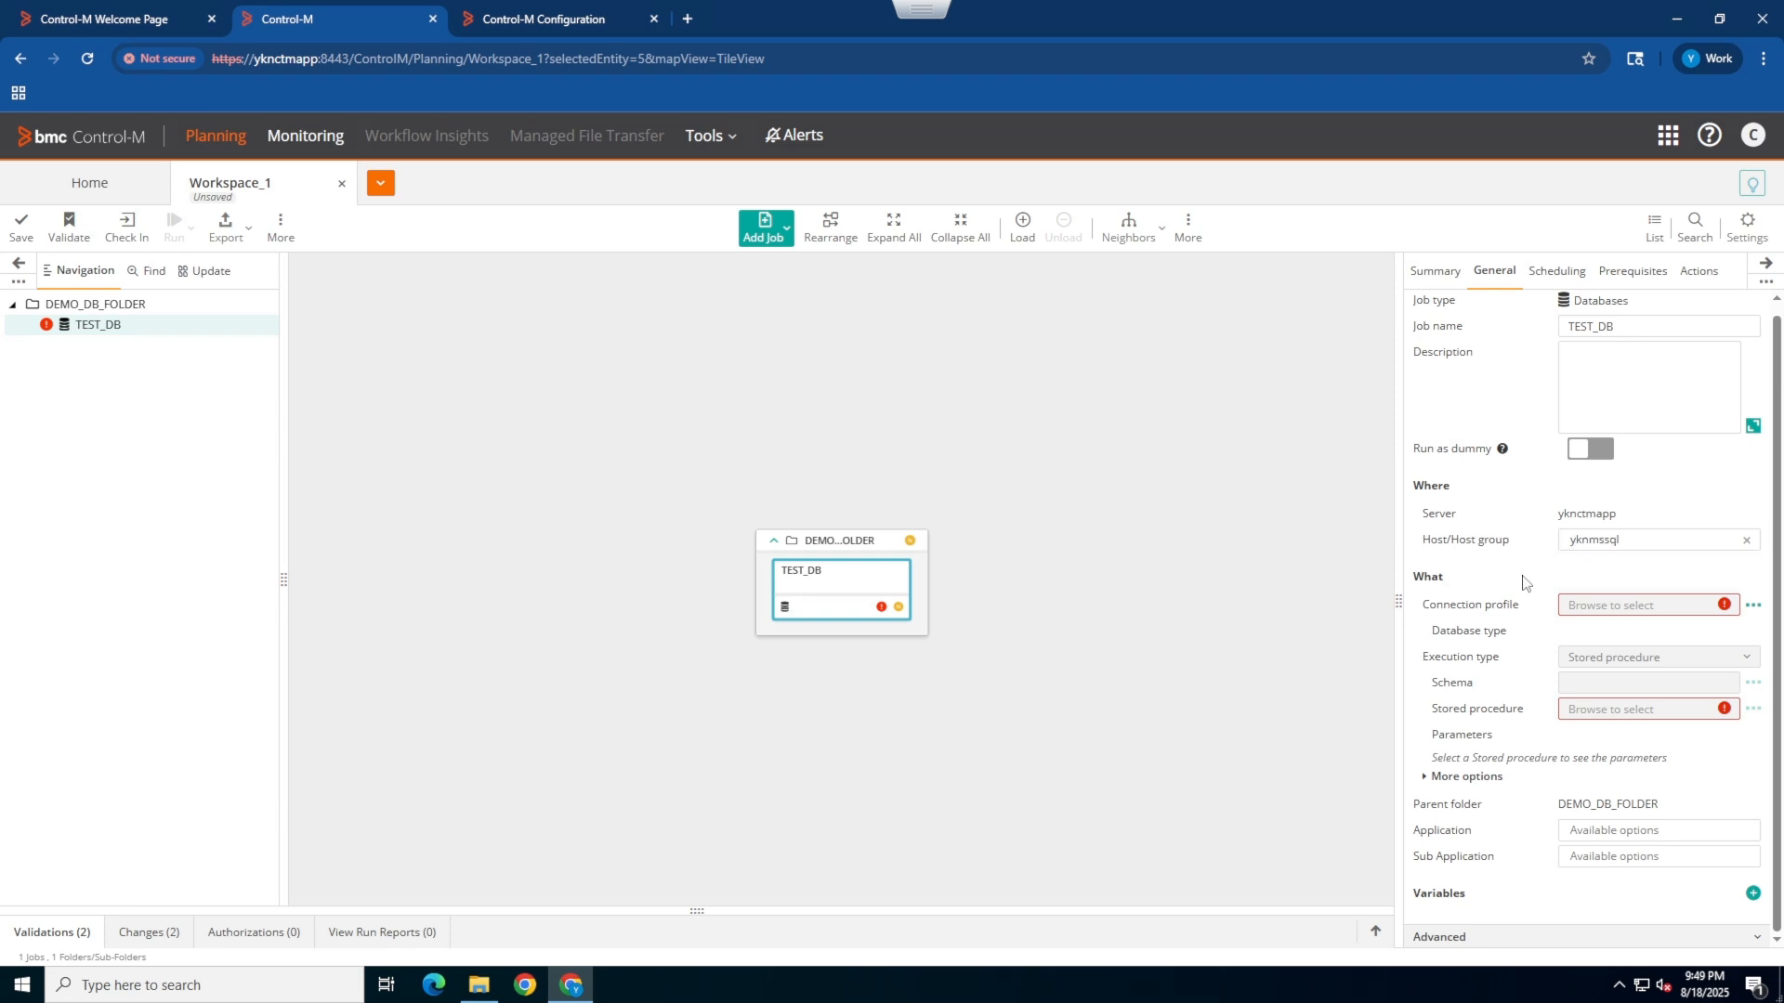
# - Assign the centralized MSSQL connection profile TEST_DB to the TEST_DB job
pyautogui.click(1755, 609)
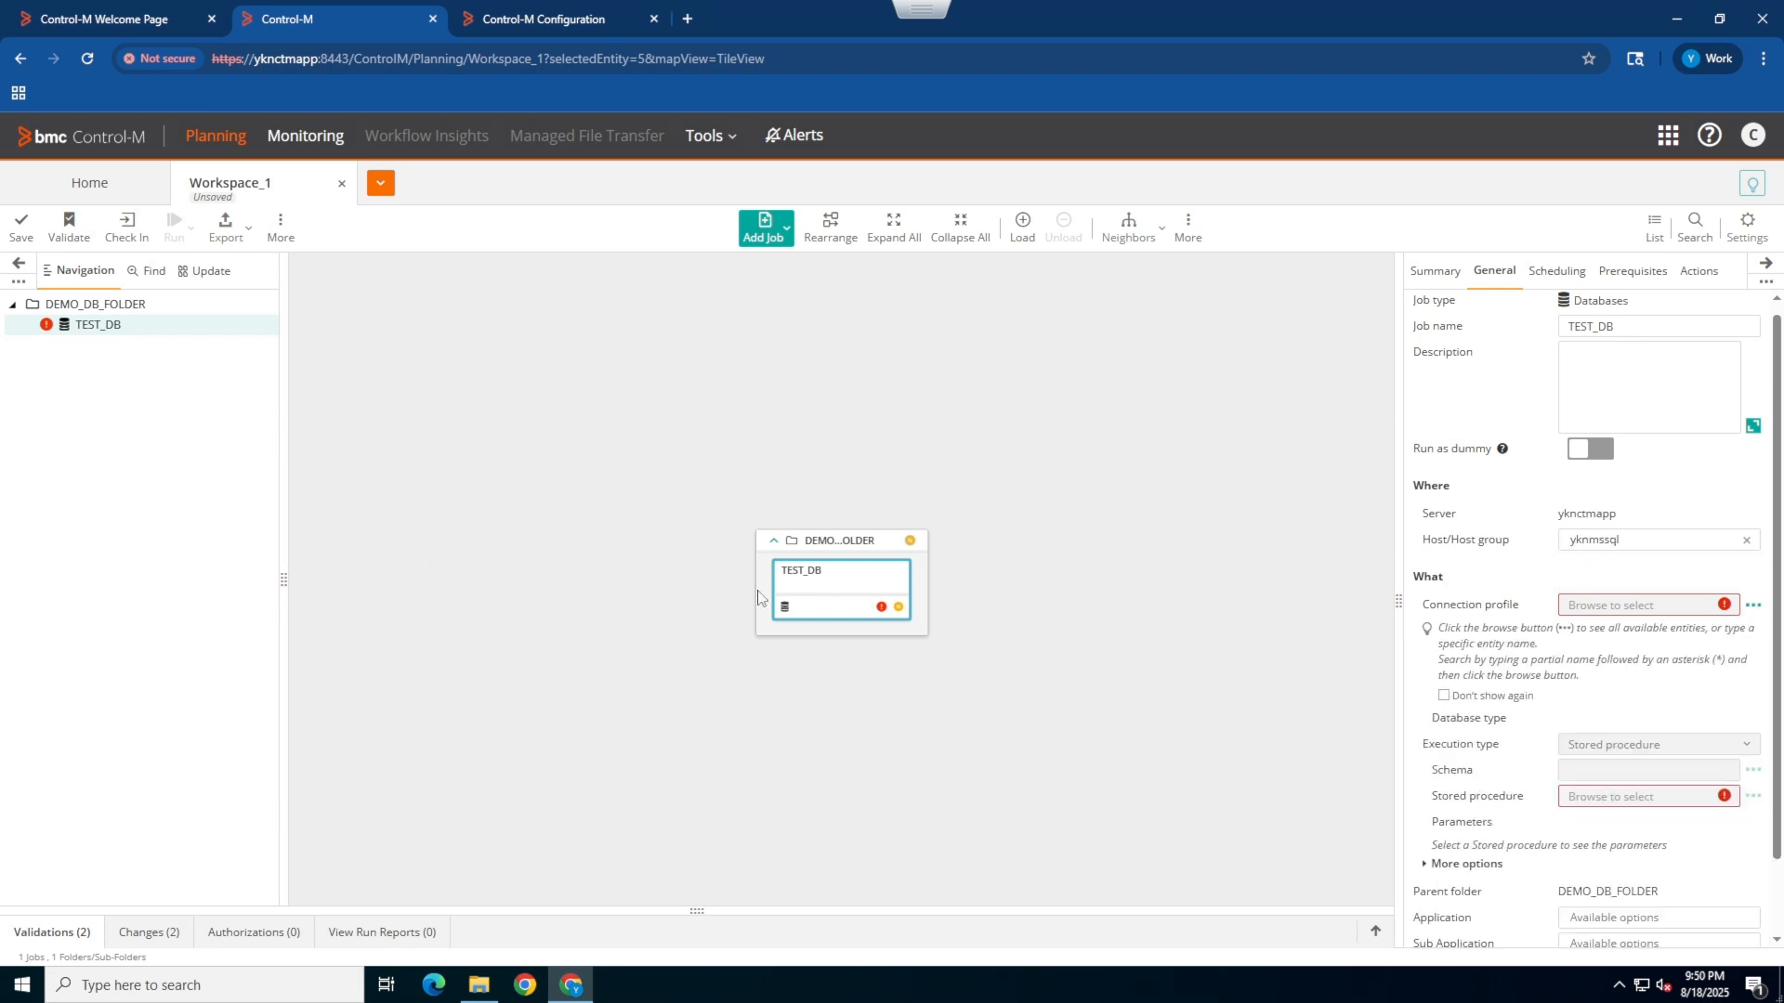
pyautogui.click(1756, 611)
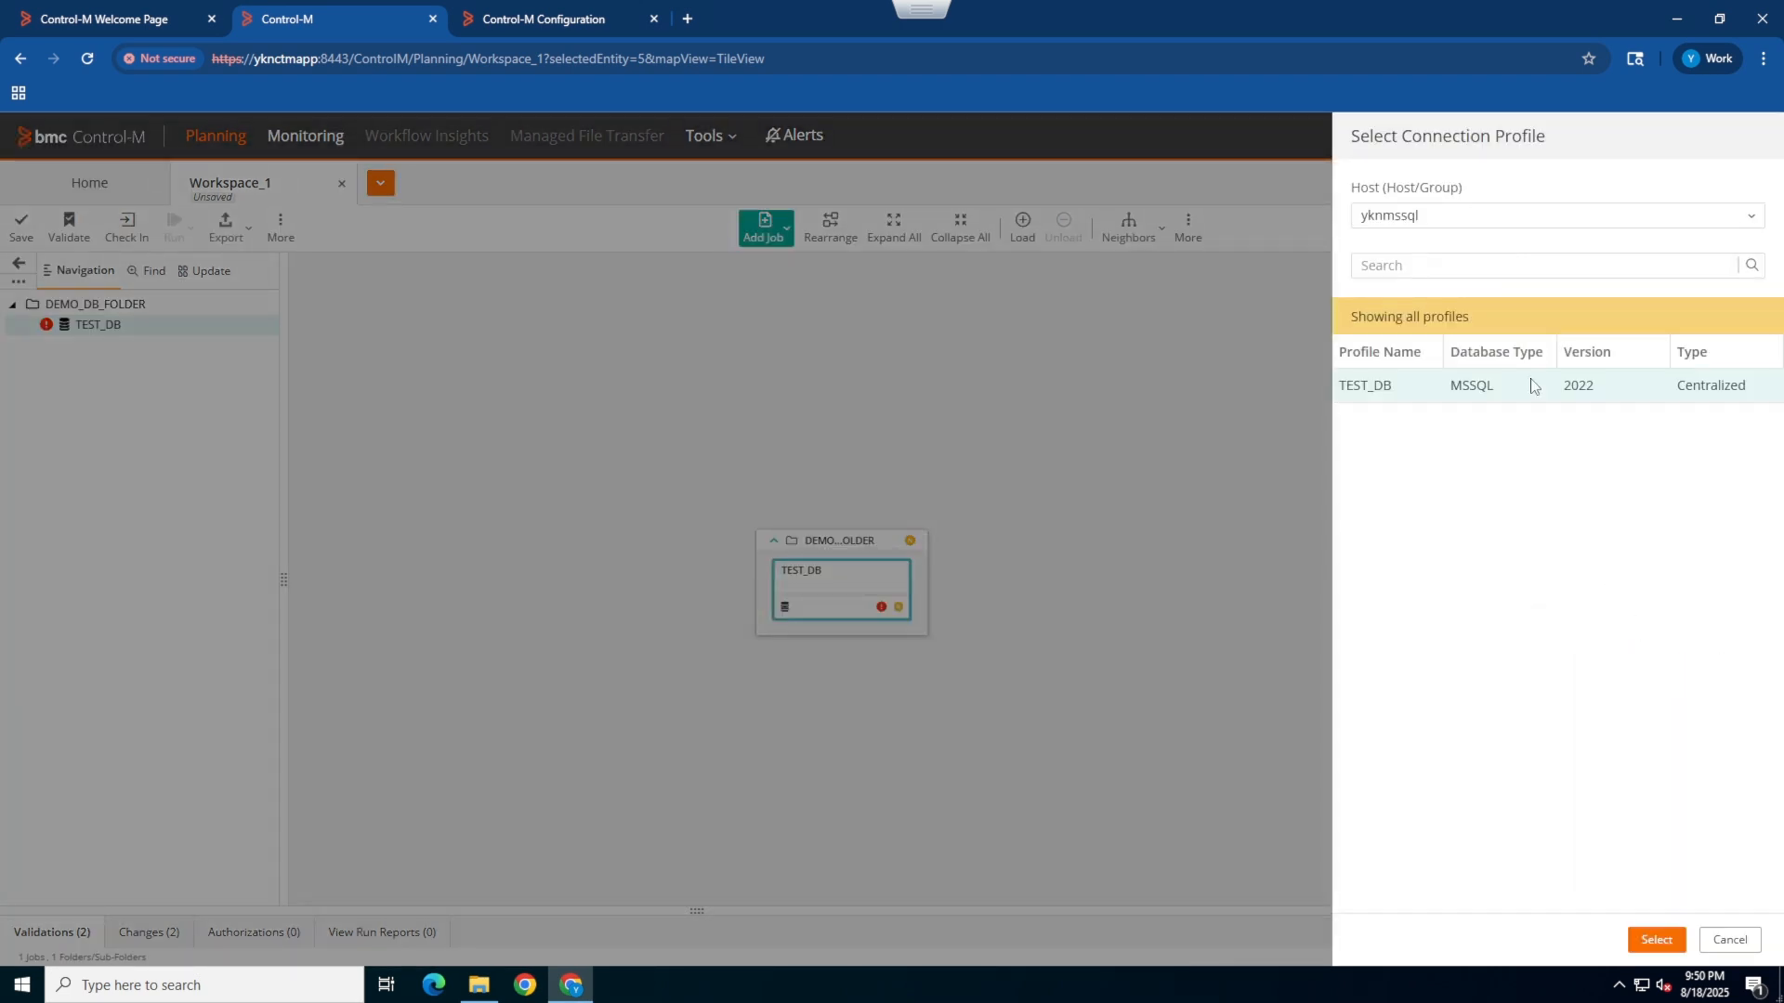
pyautogui.click(1657, 941)
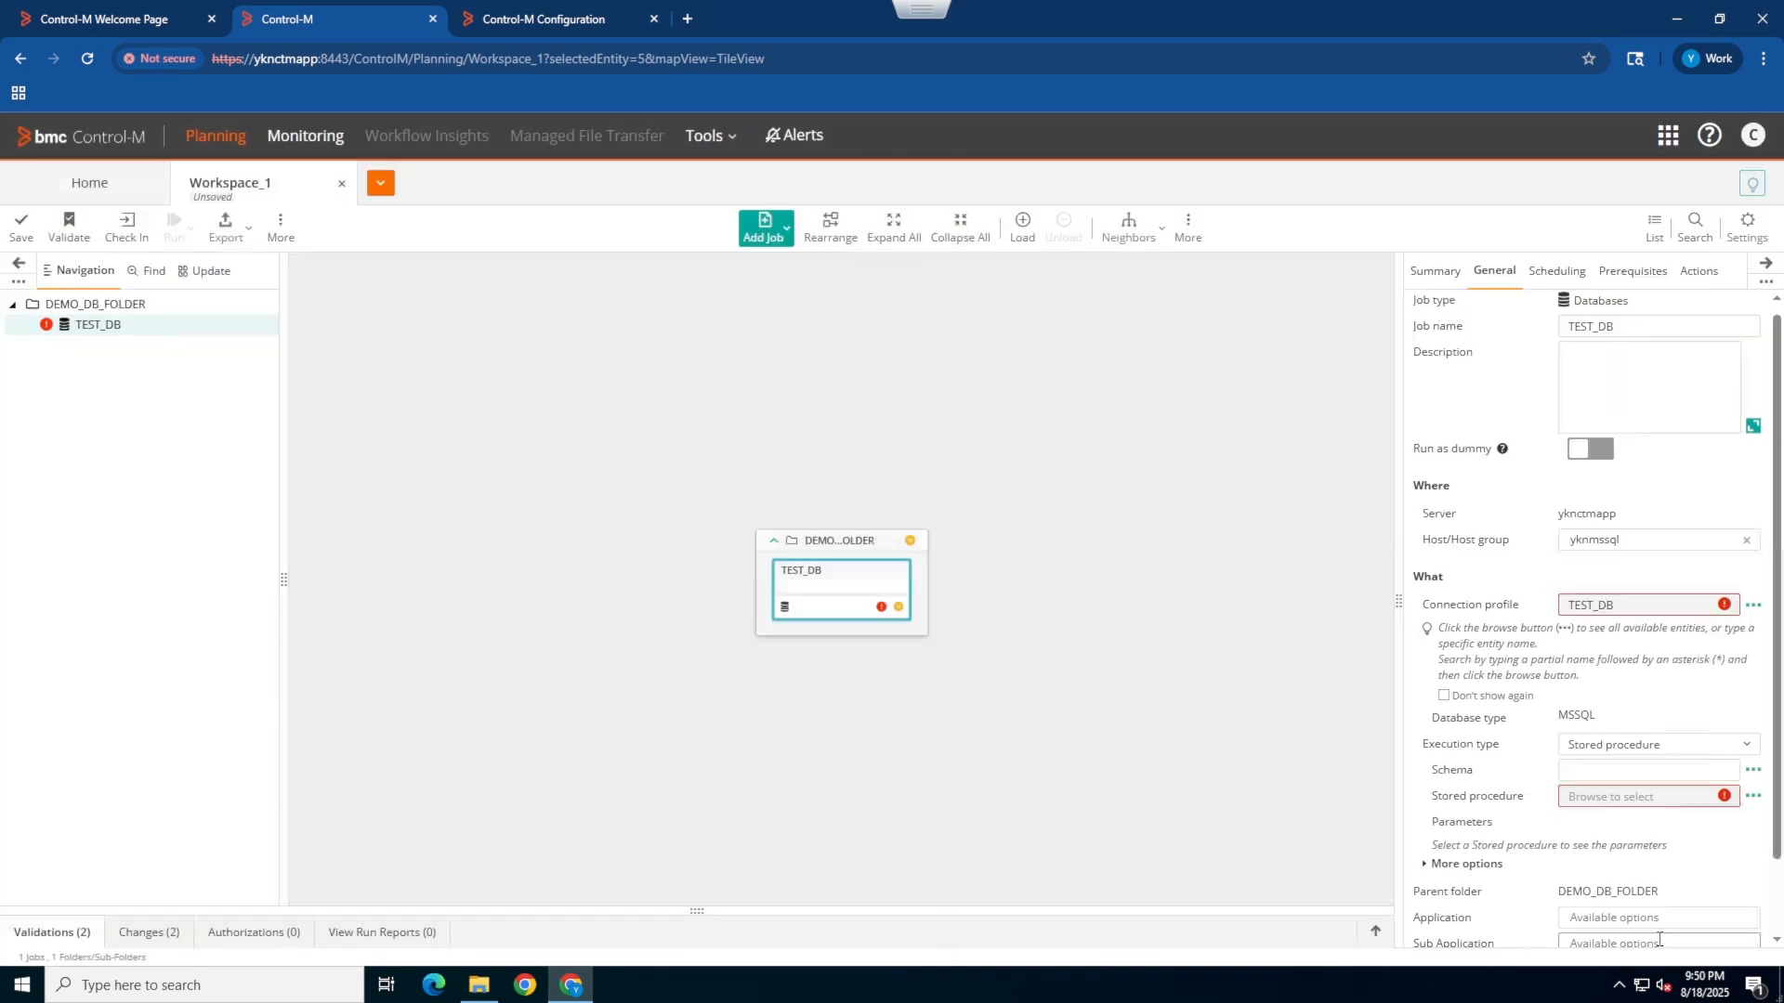
# - Choose Stored procedure as the job's execution type and select the dbo schema
pyautogui.click(1584, 758)
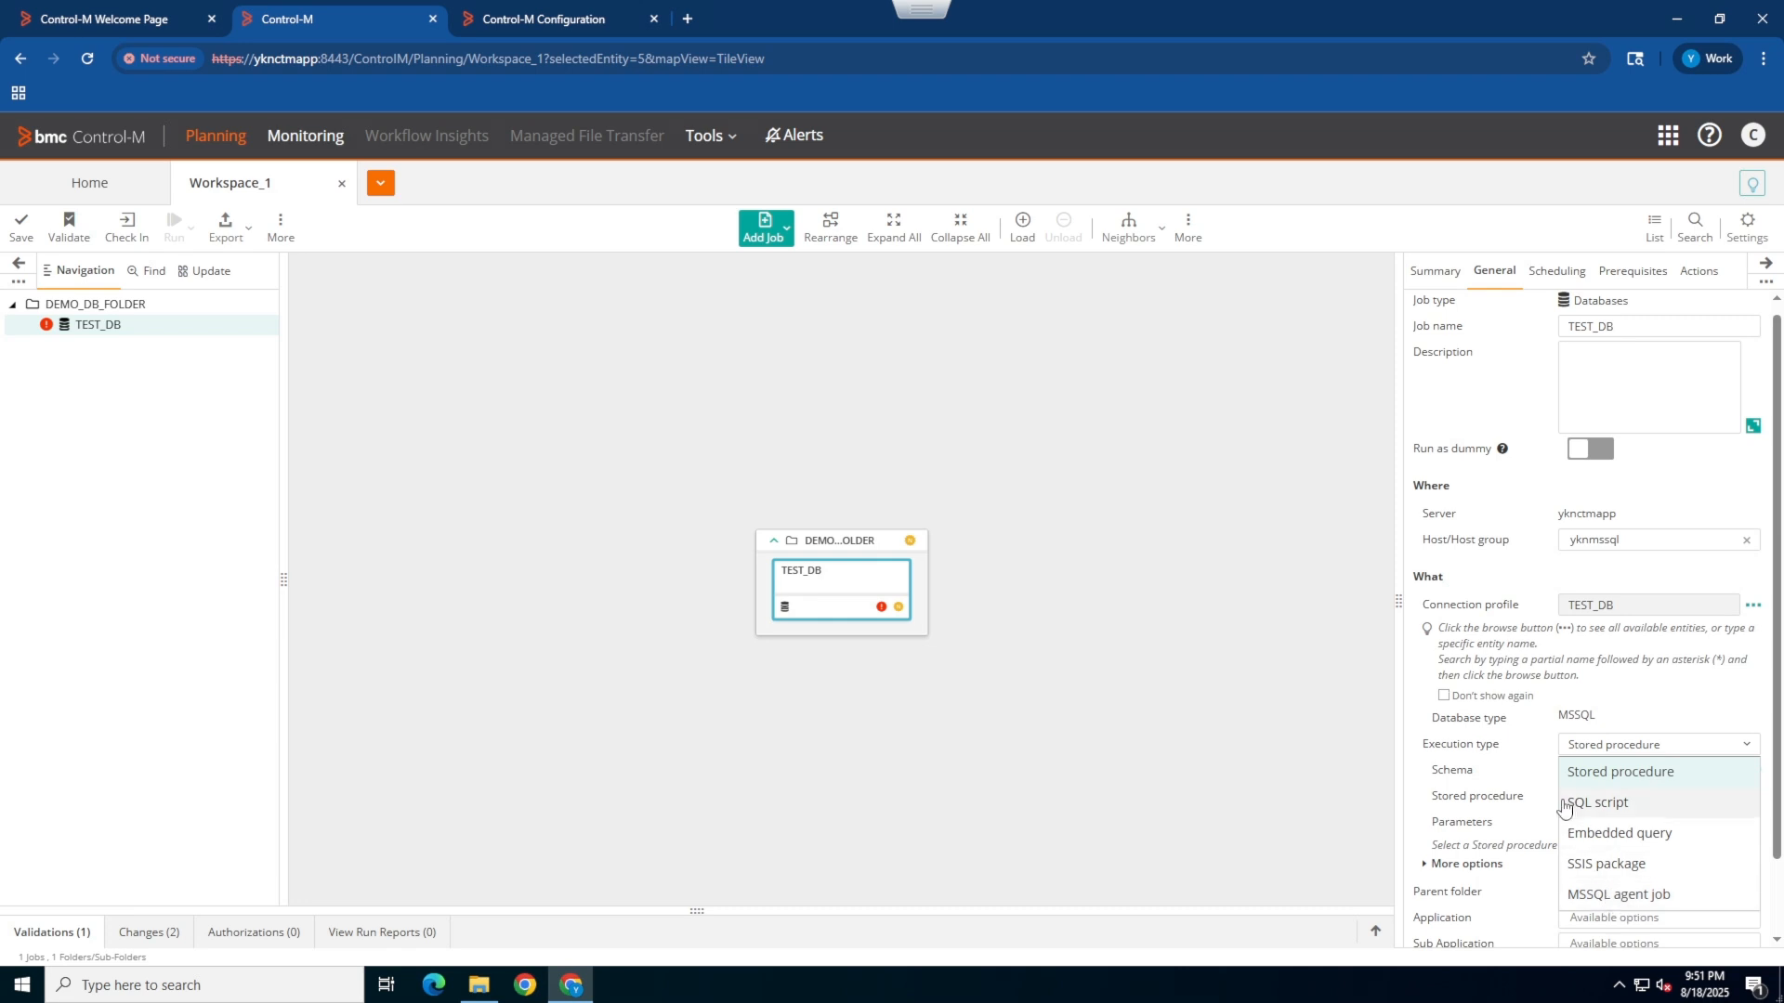
pyautogui.click(1570, 771)
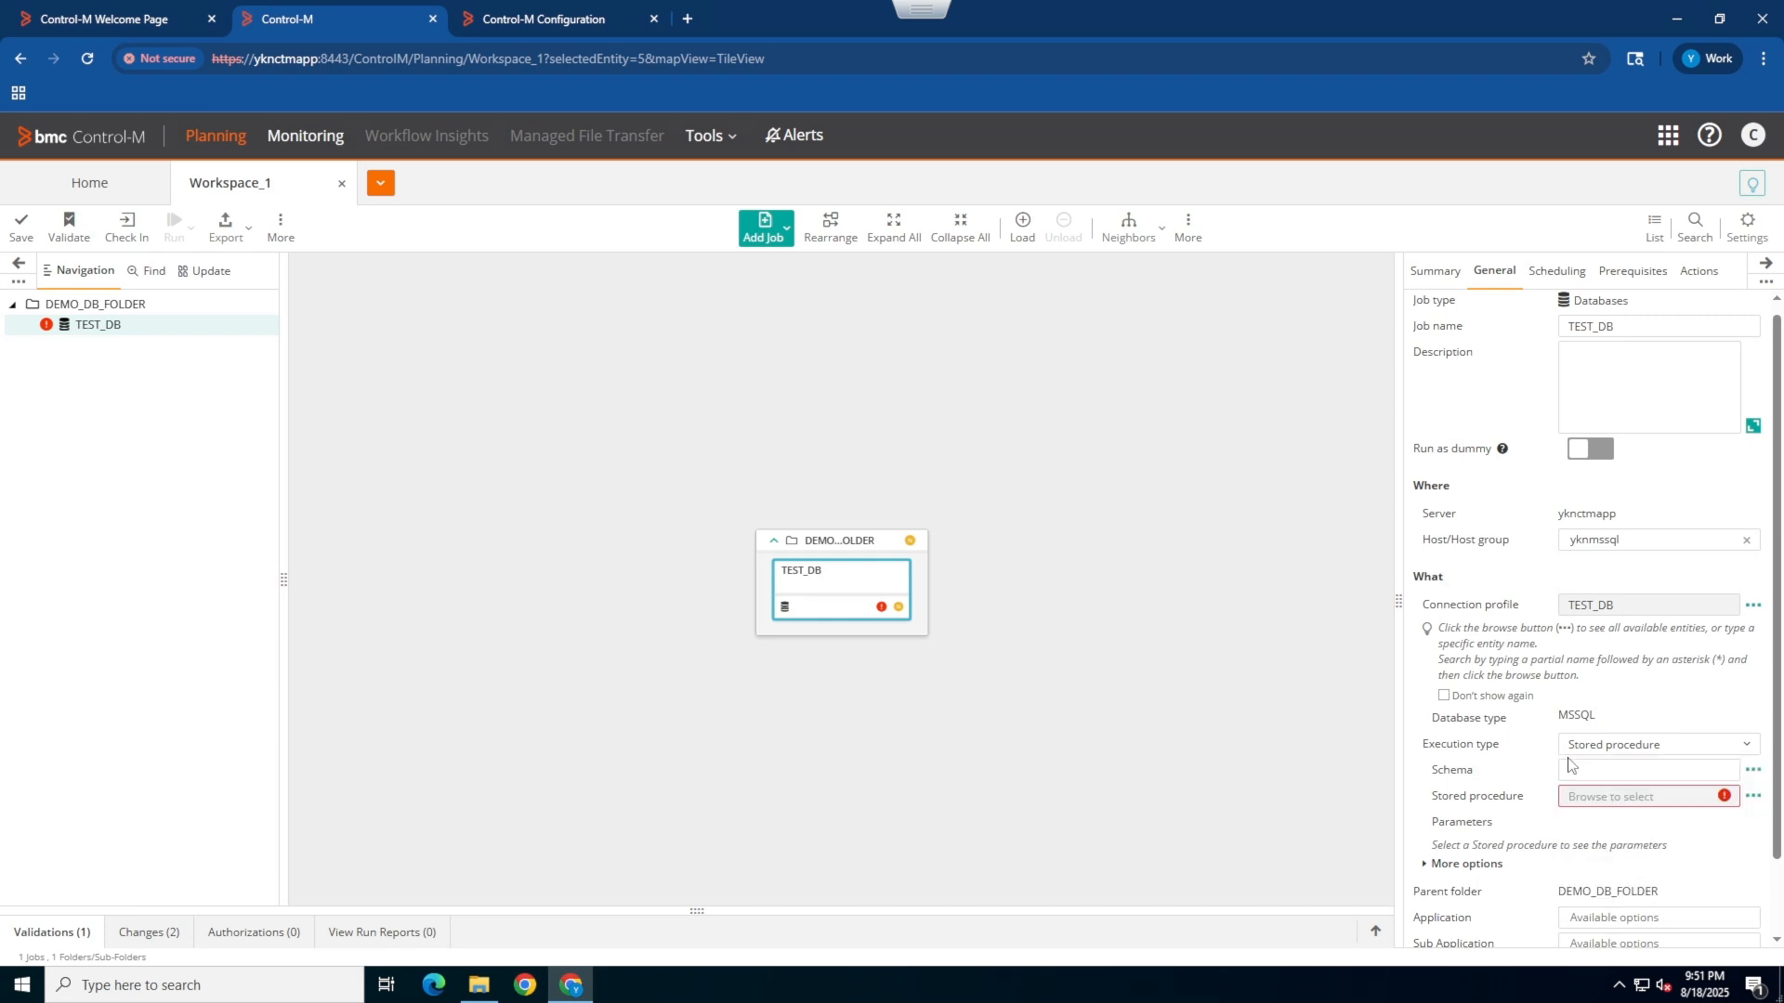
pyautogui.click(1752, 770)
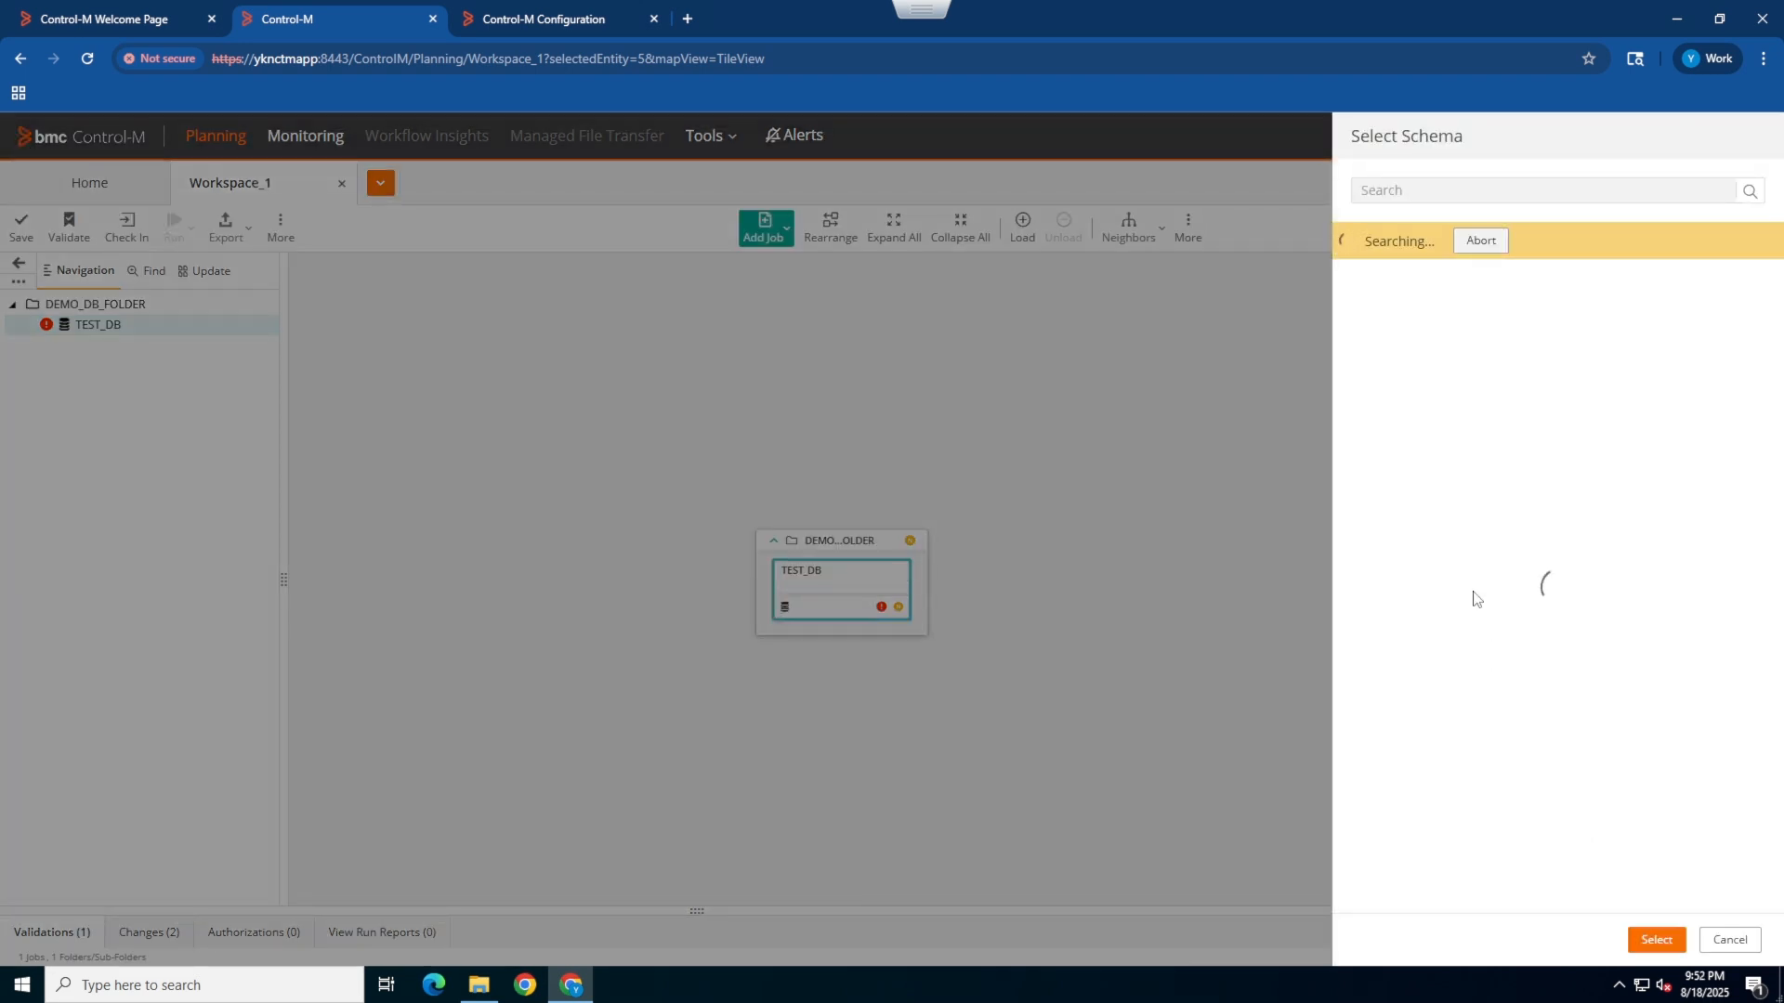
pyautogui.click(1388, 660)
pyautogui.click(1654, 939)
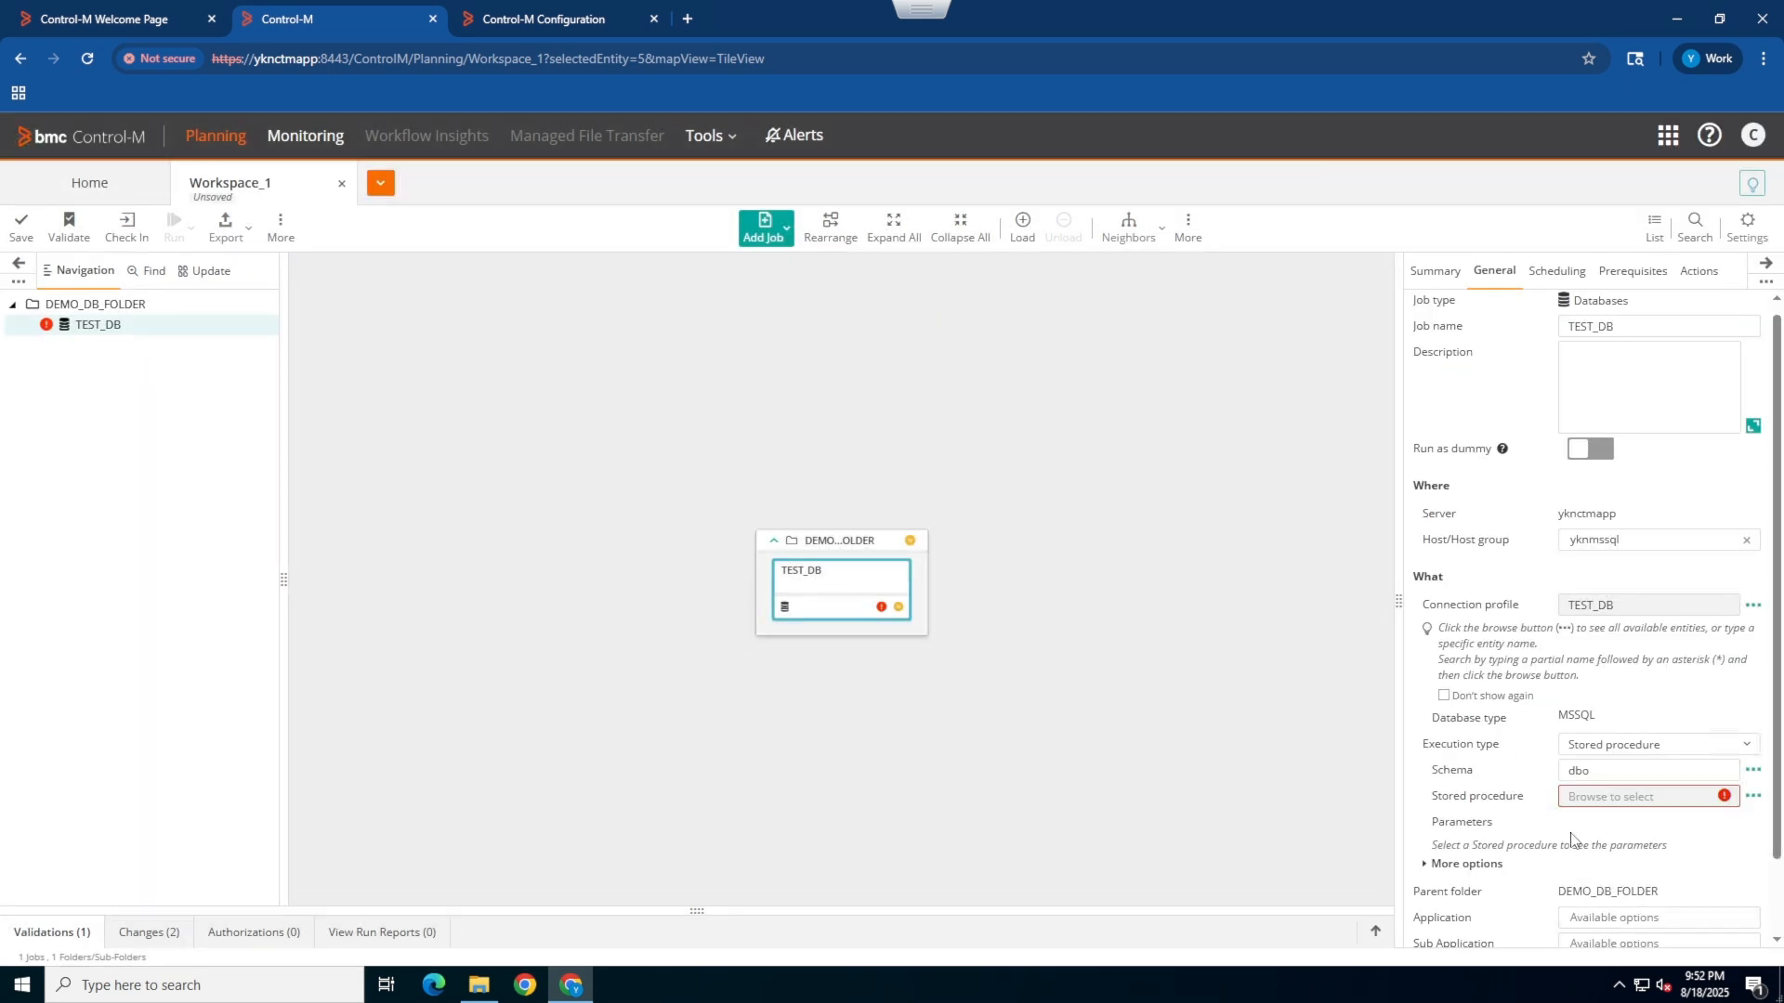
# - Select usp_LogJobRun;1 as the job's stored procedure, and review its parameters and additional execution options
pyautogui.click(1753, 799)
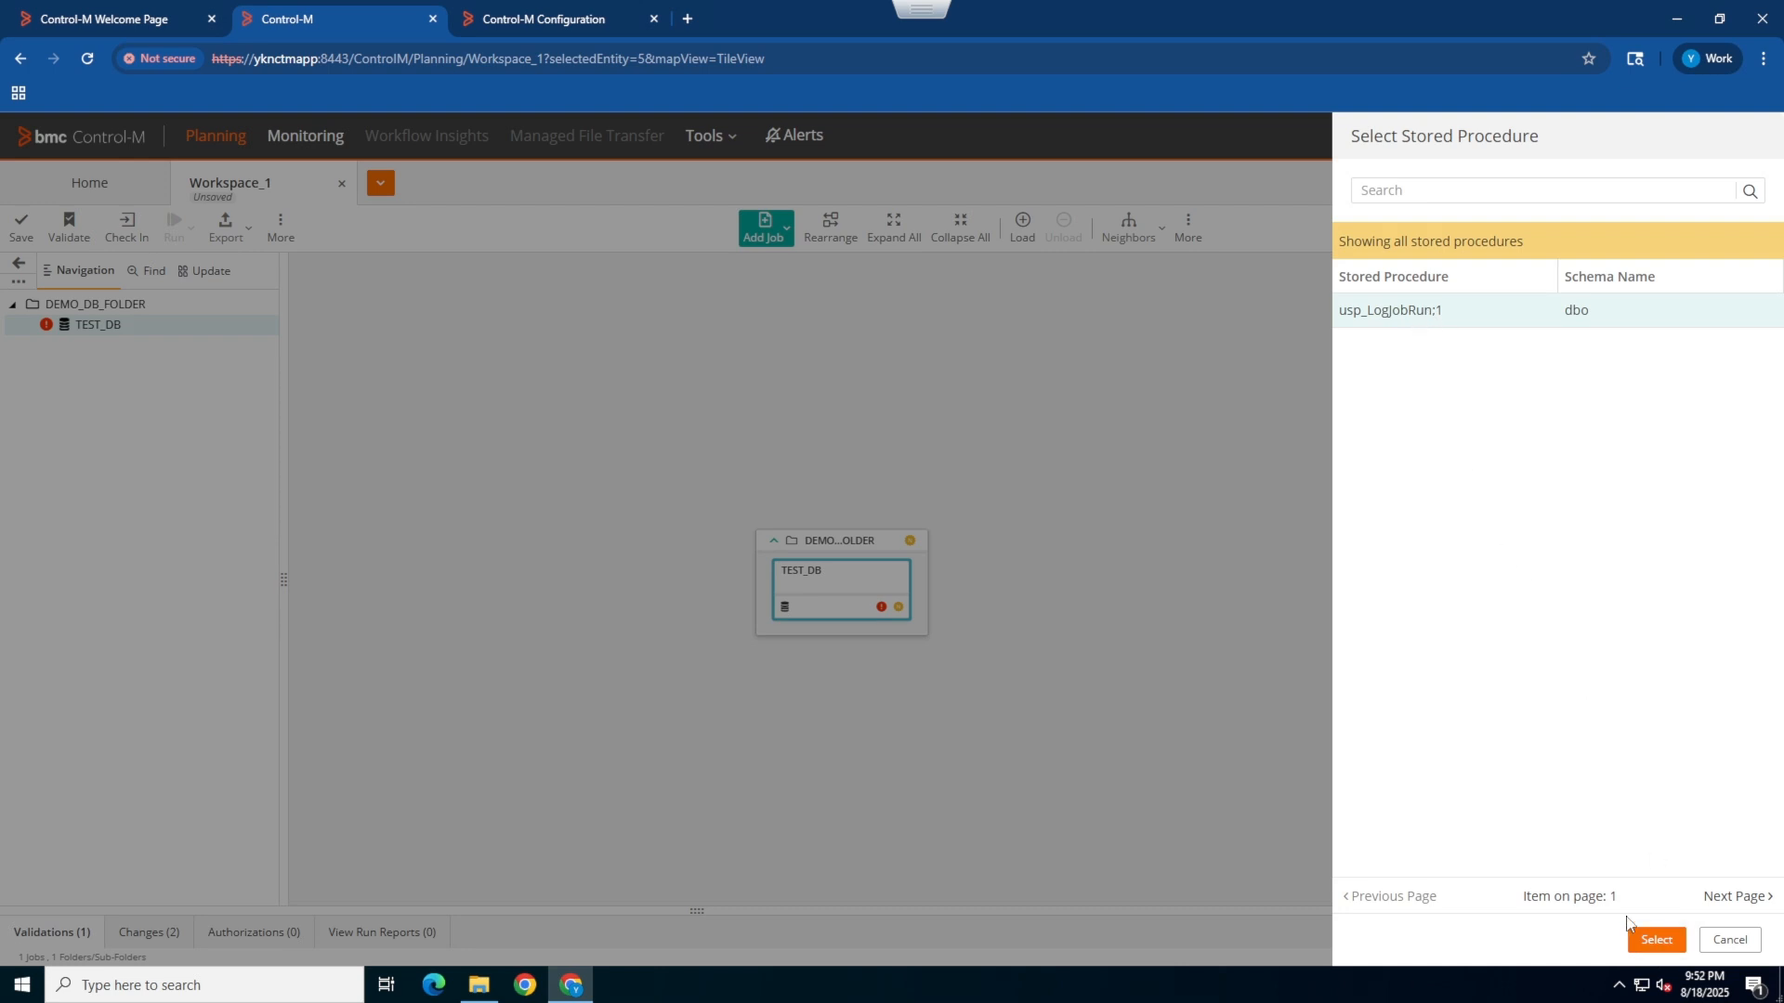
pyautogui.click(1656, 939)
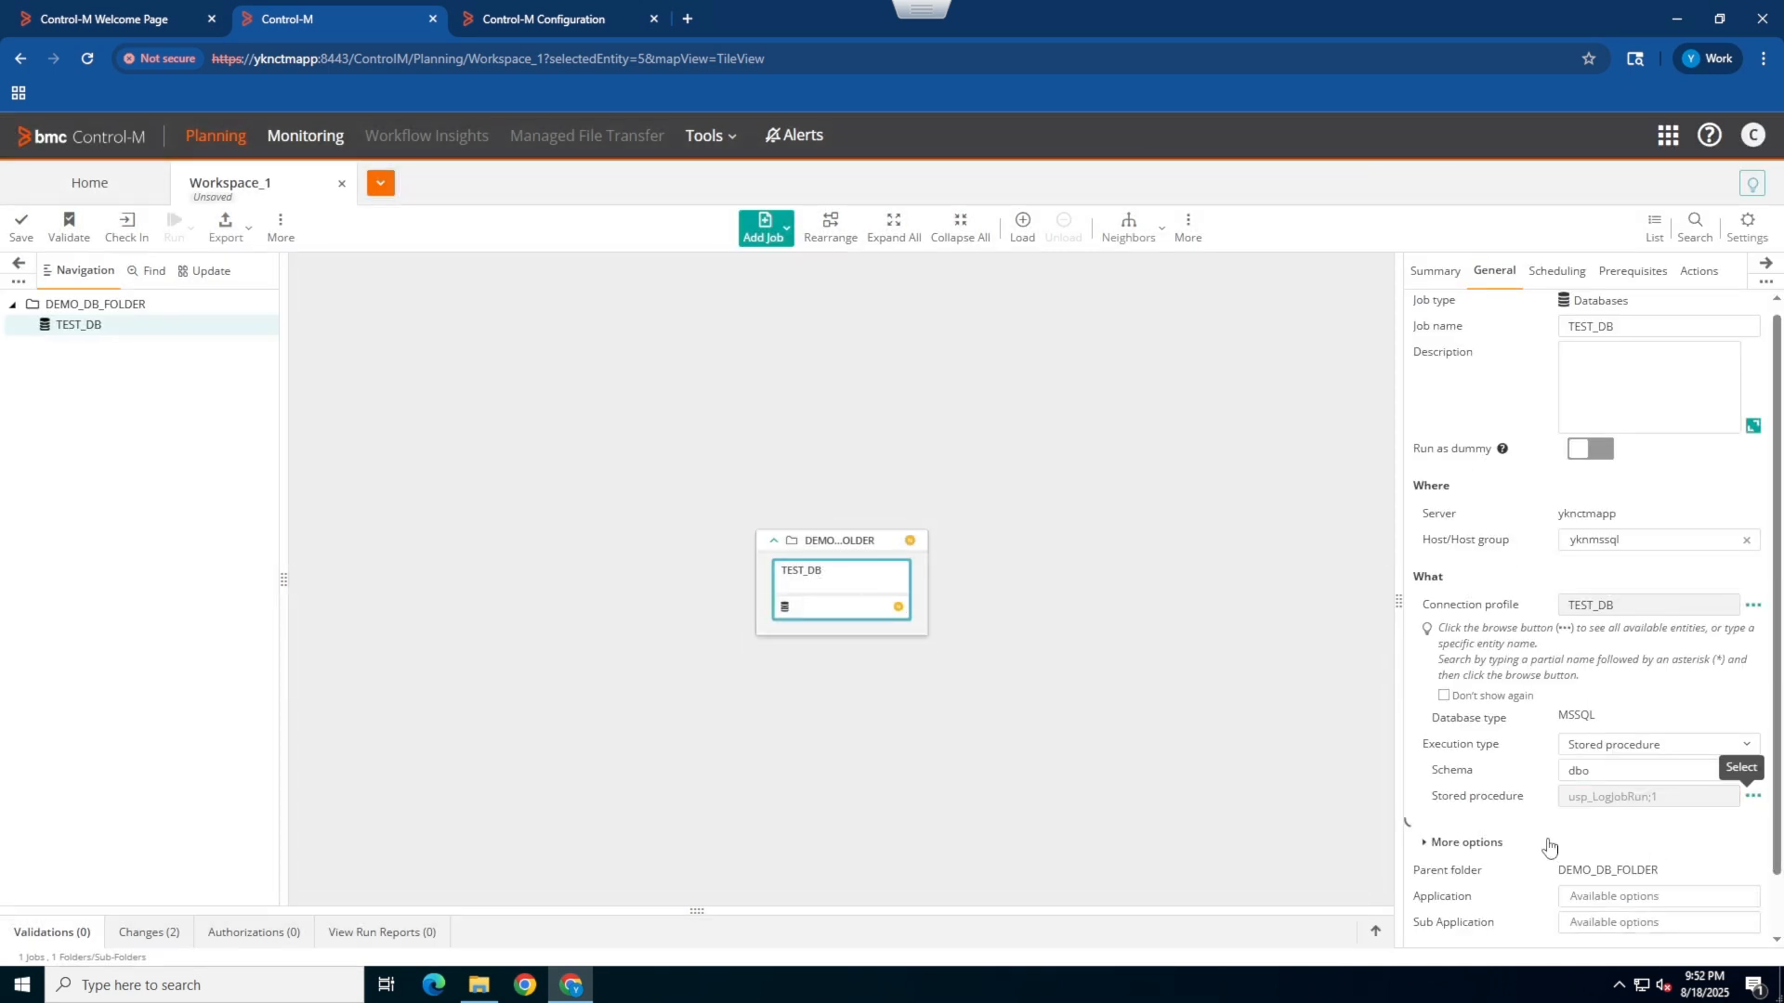
pyautogui.scroll(-1, 1507, 714)
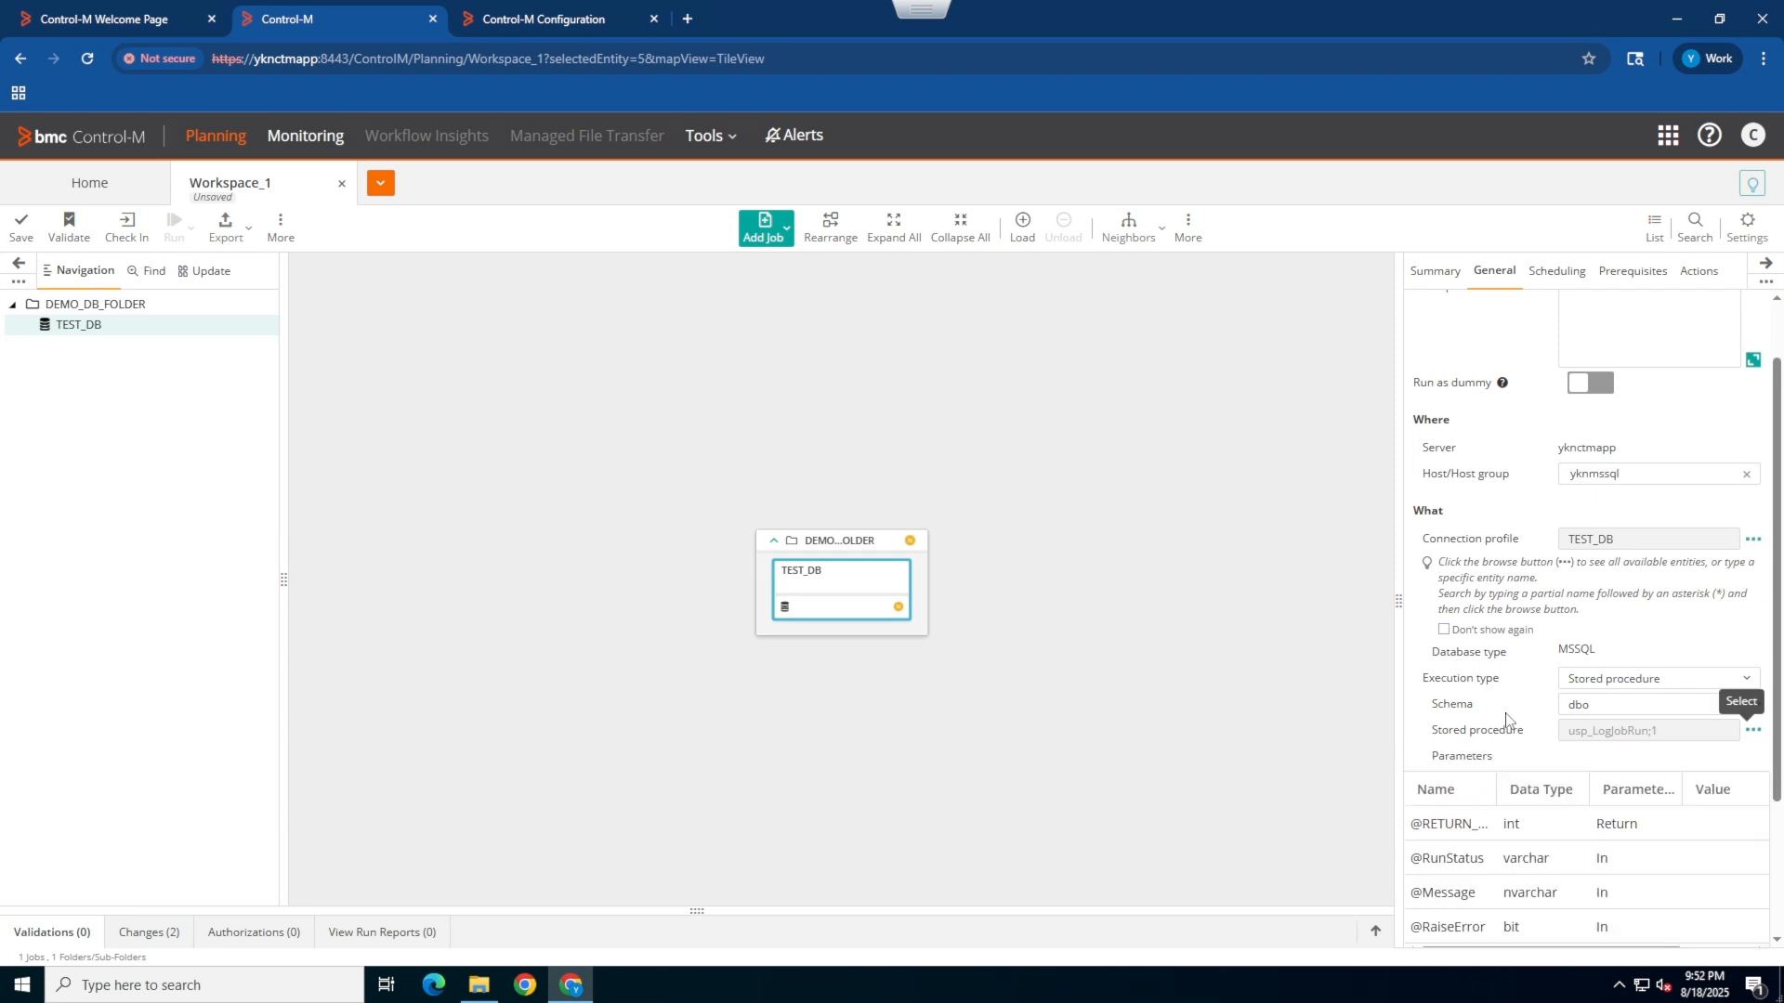
pyautogui.scroll(-1, 1507, 720)
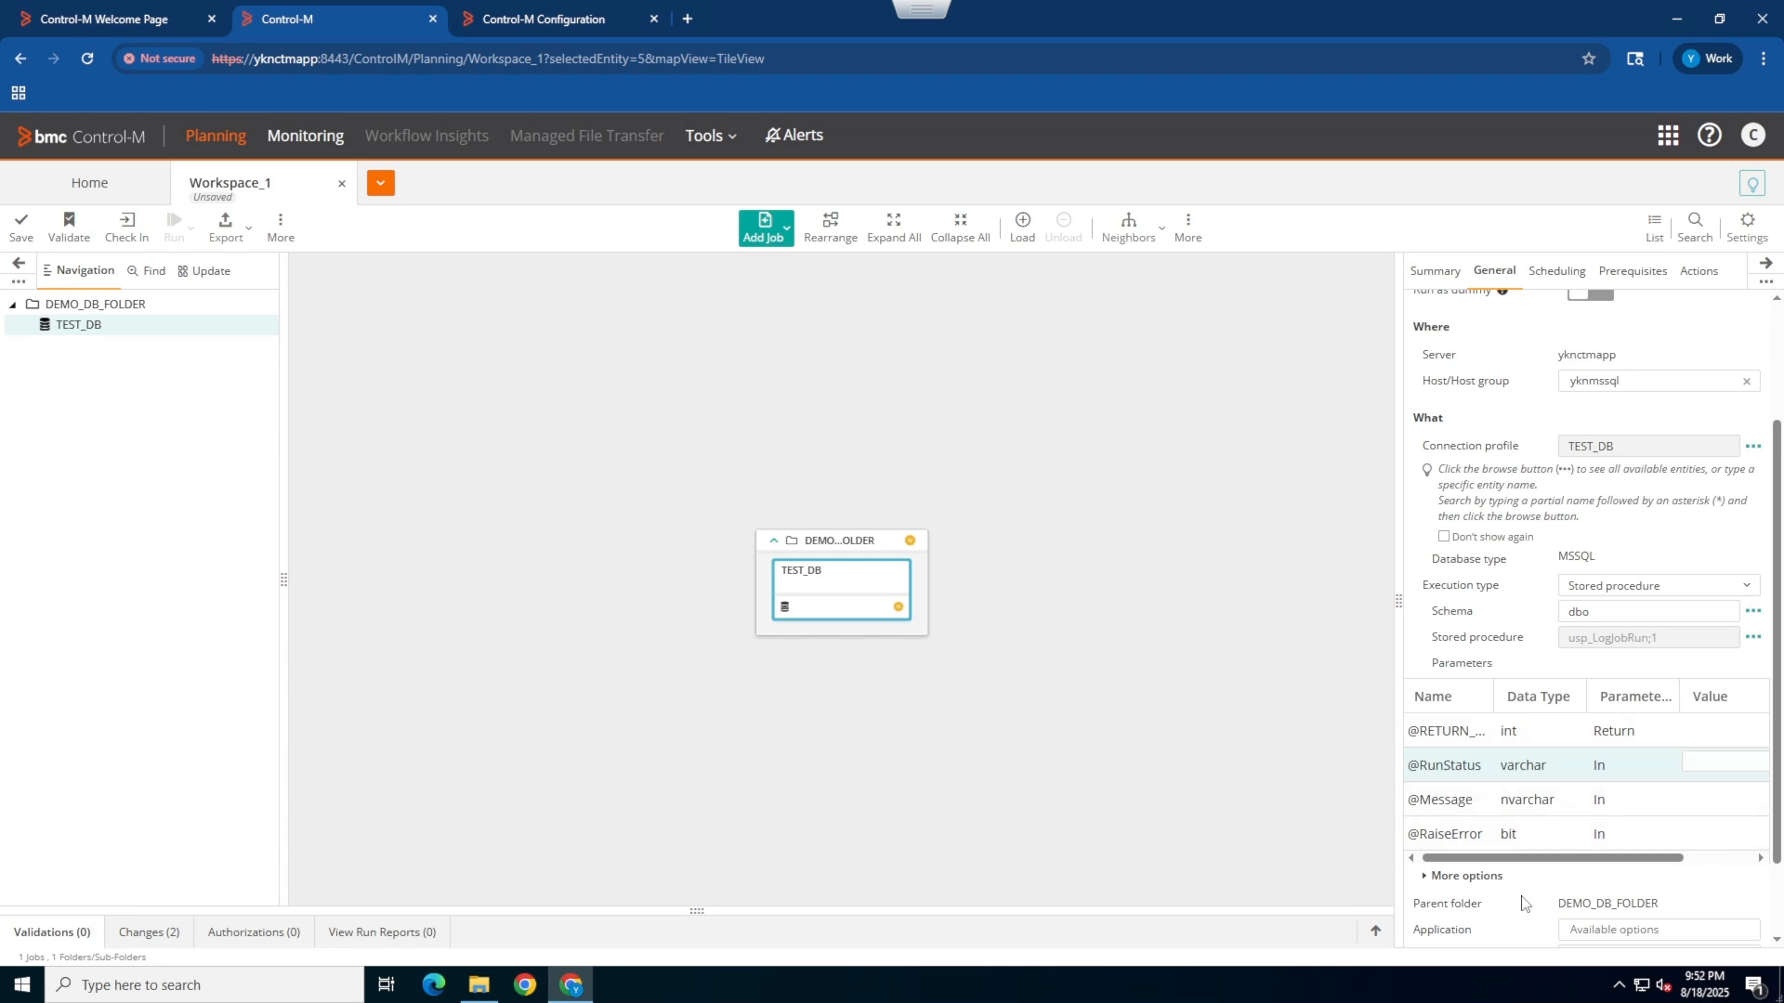
pyautogui.scroll(-1, 1424, 791)
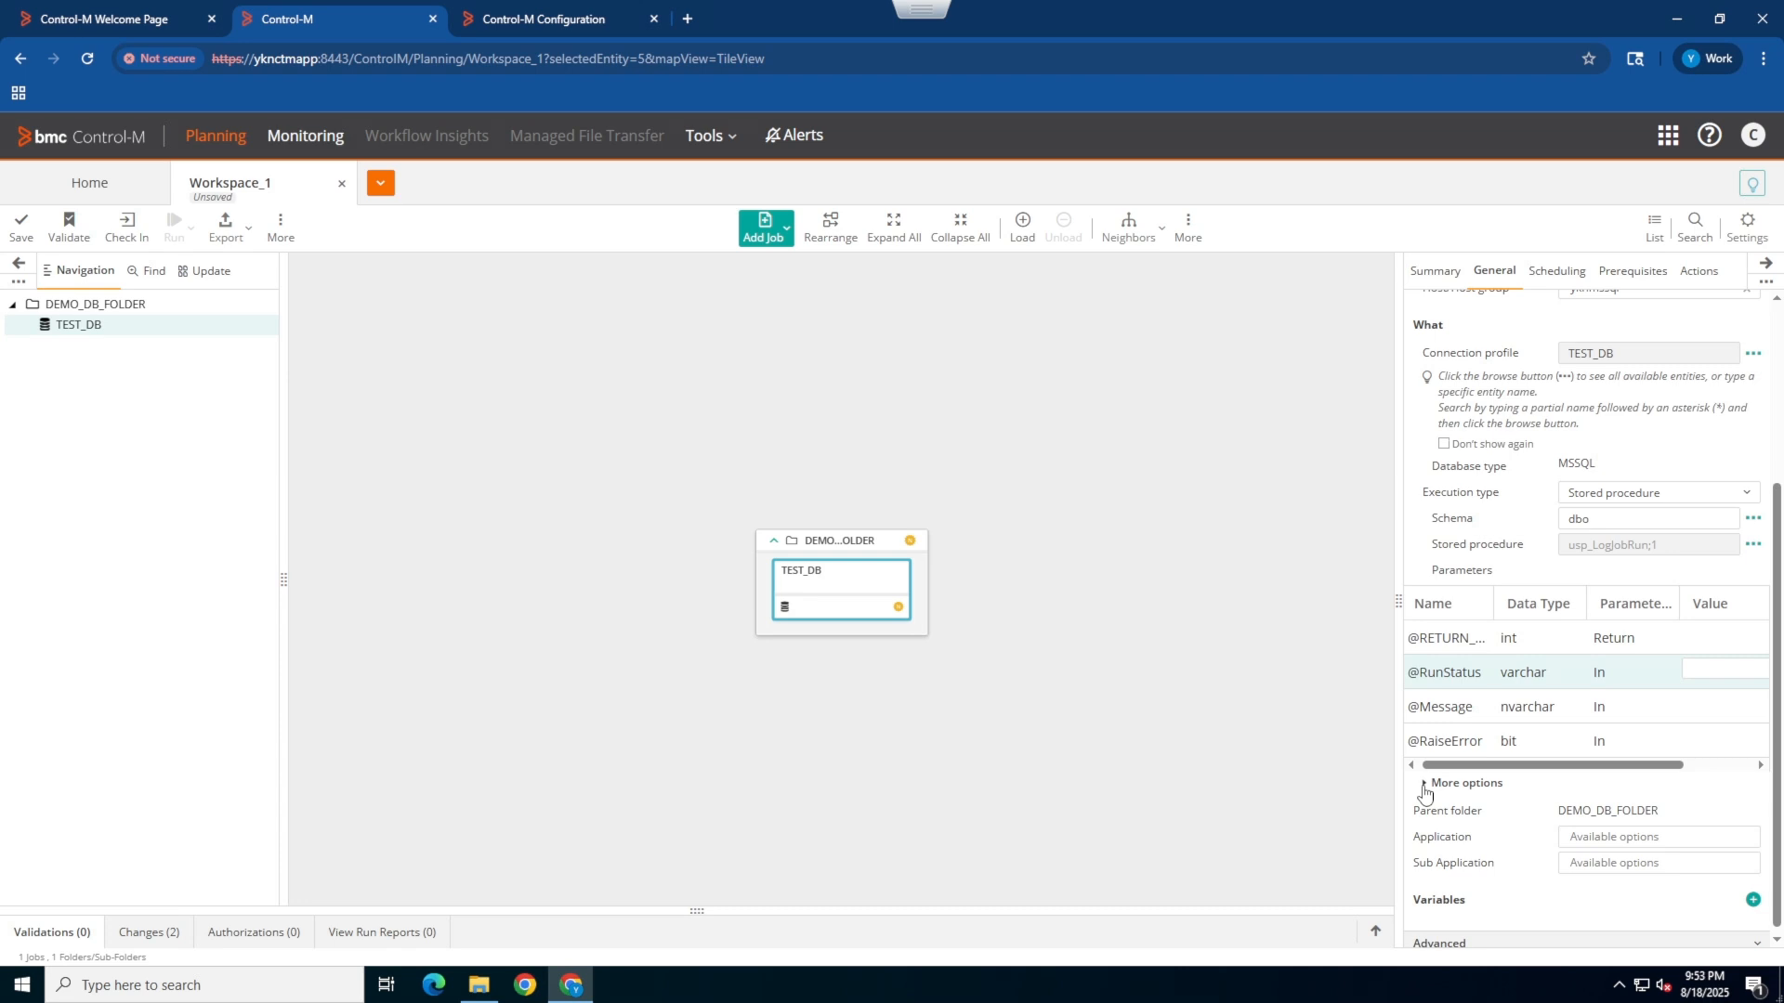
pyautogui.click(1424, 785)
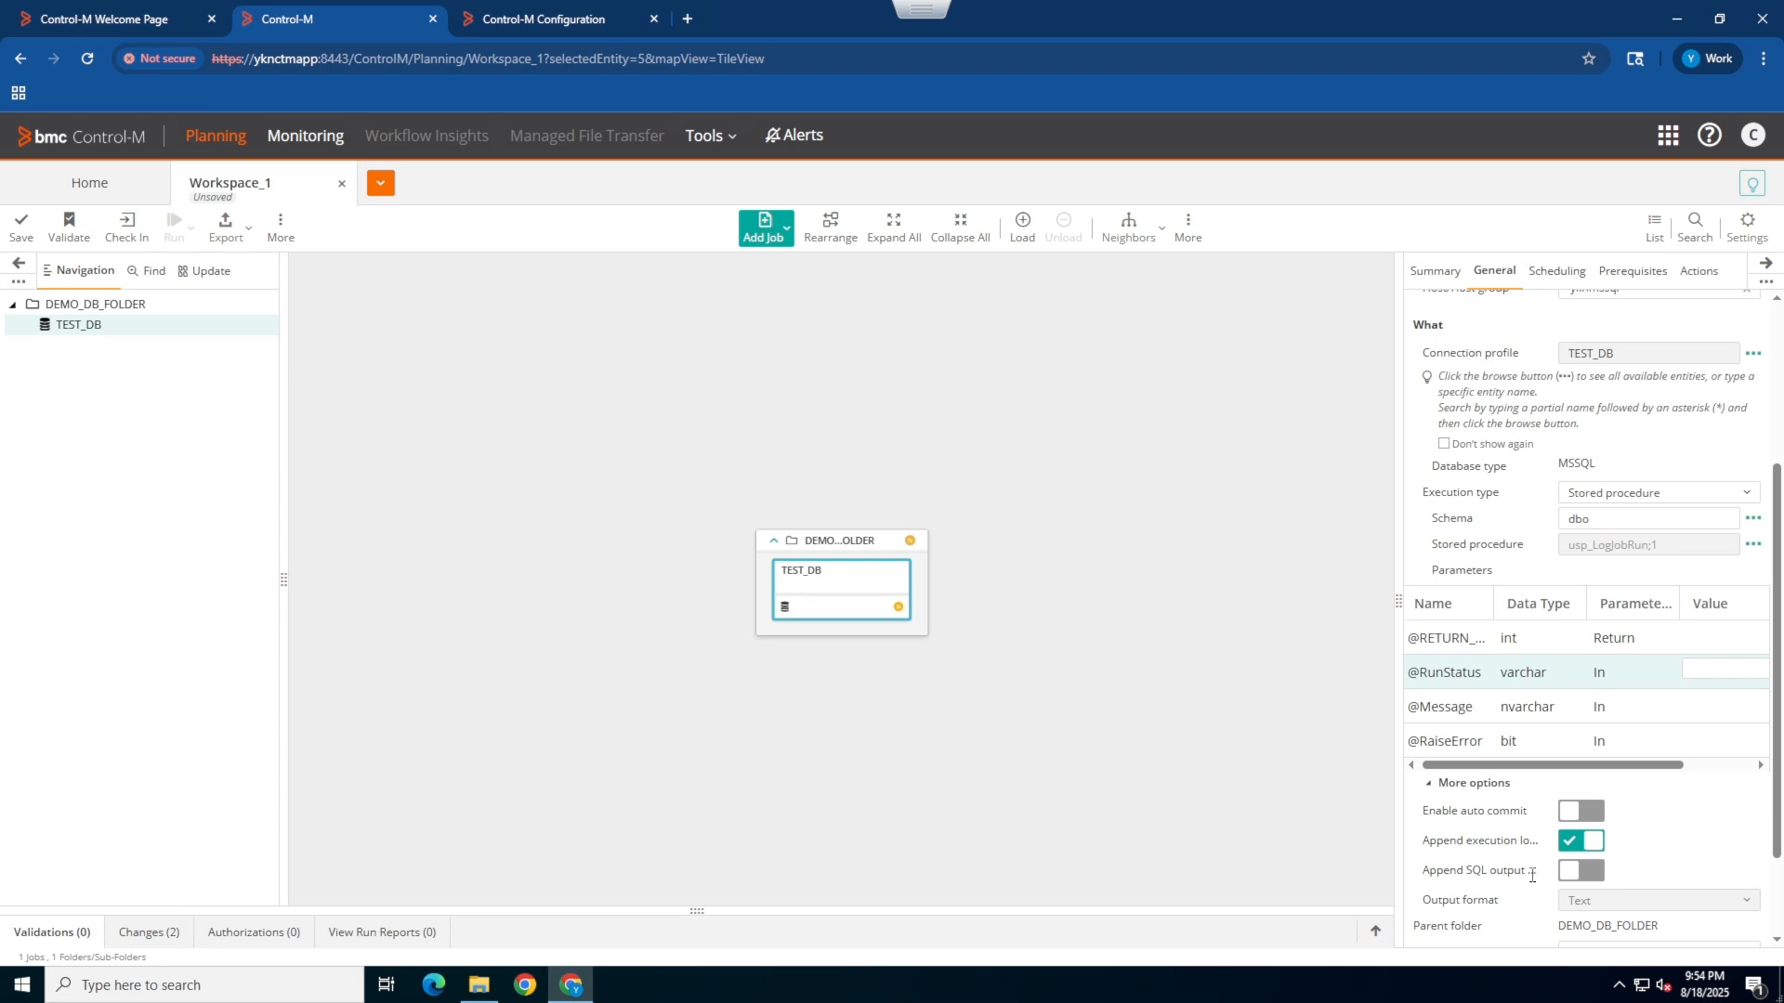
pyautogui.scroll(-2, 1531, 875)
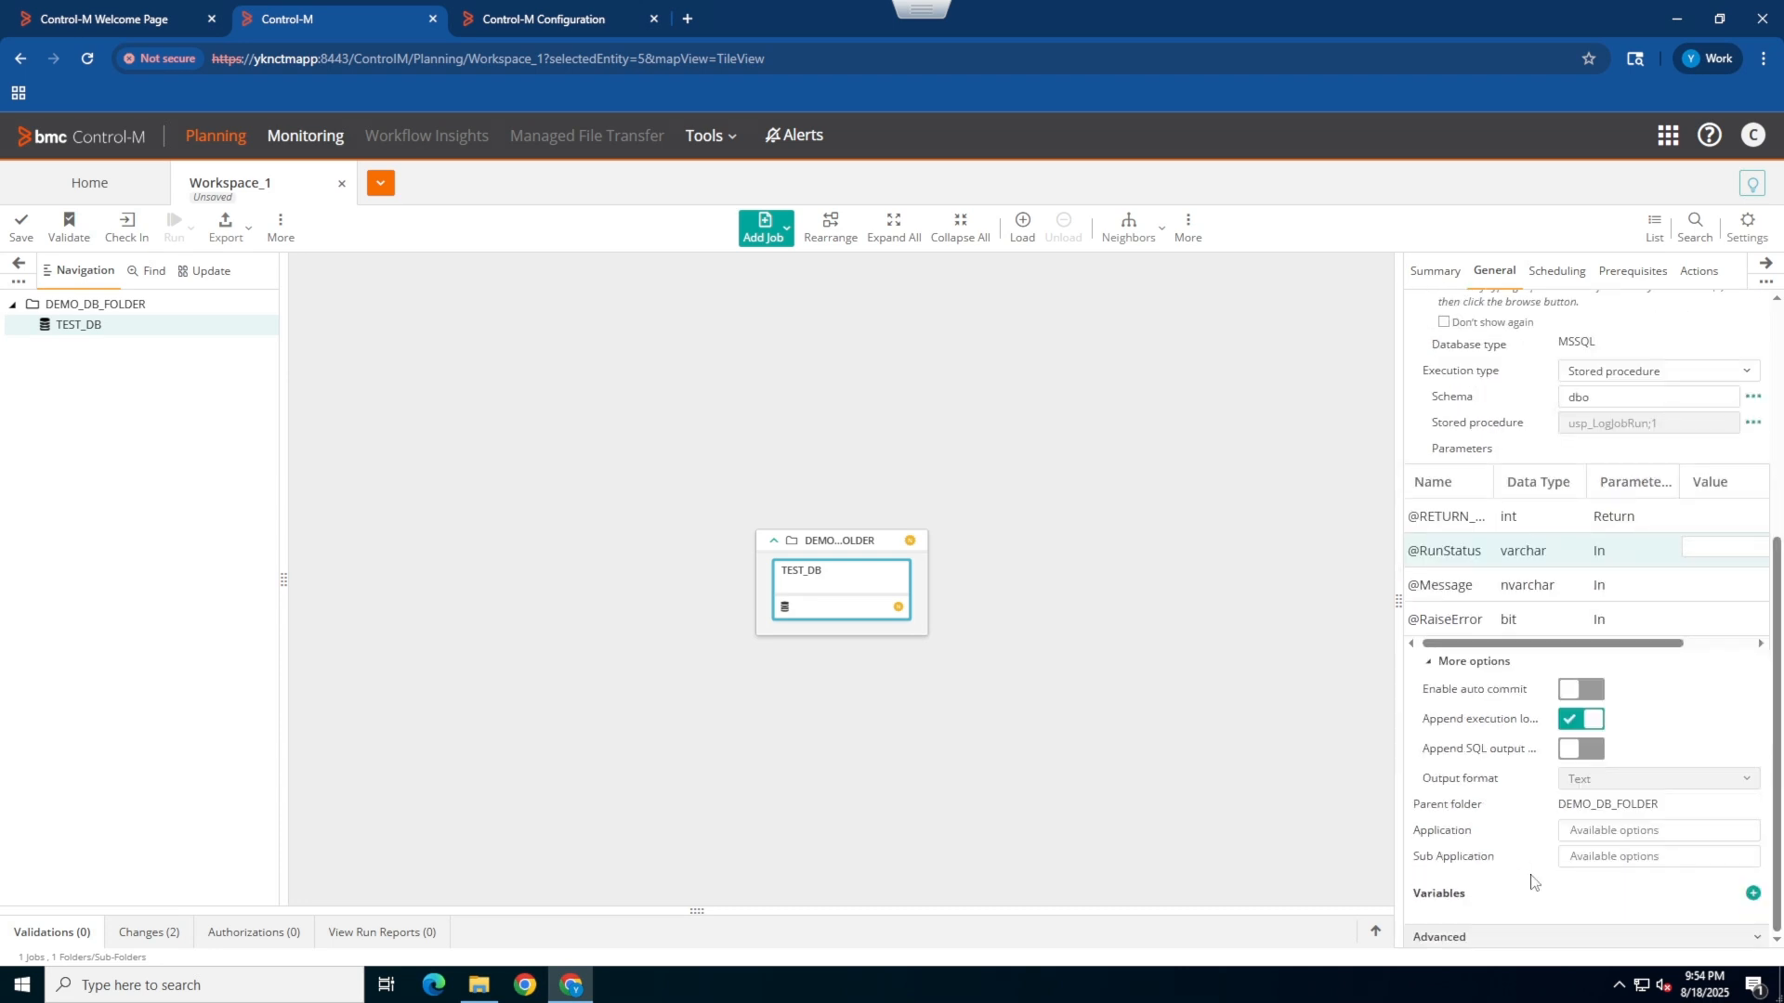
# - Check in Workspace_1 and run only the TEST_DB job for the current working date, on hold and ignoring scheduling criteria
pyautogui.click(134, 230)
pyautogui.click(847, 584)
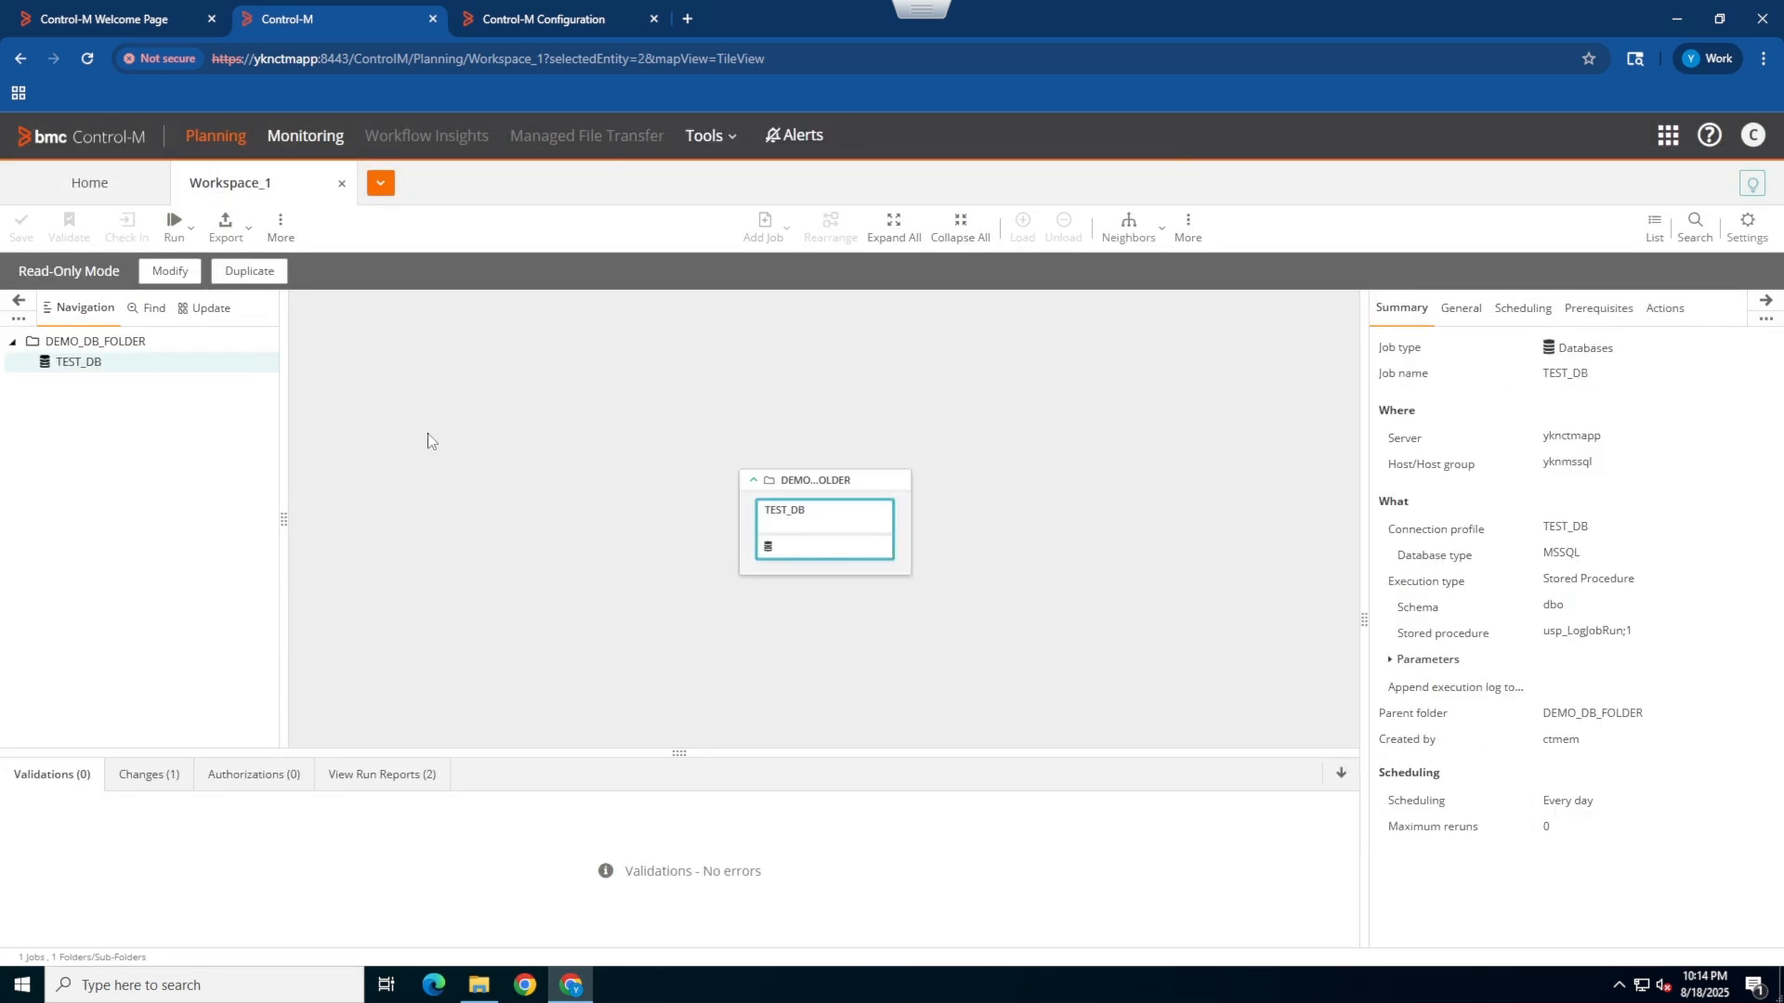
pyautogui.click(189, 244)
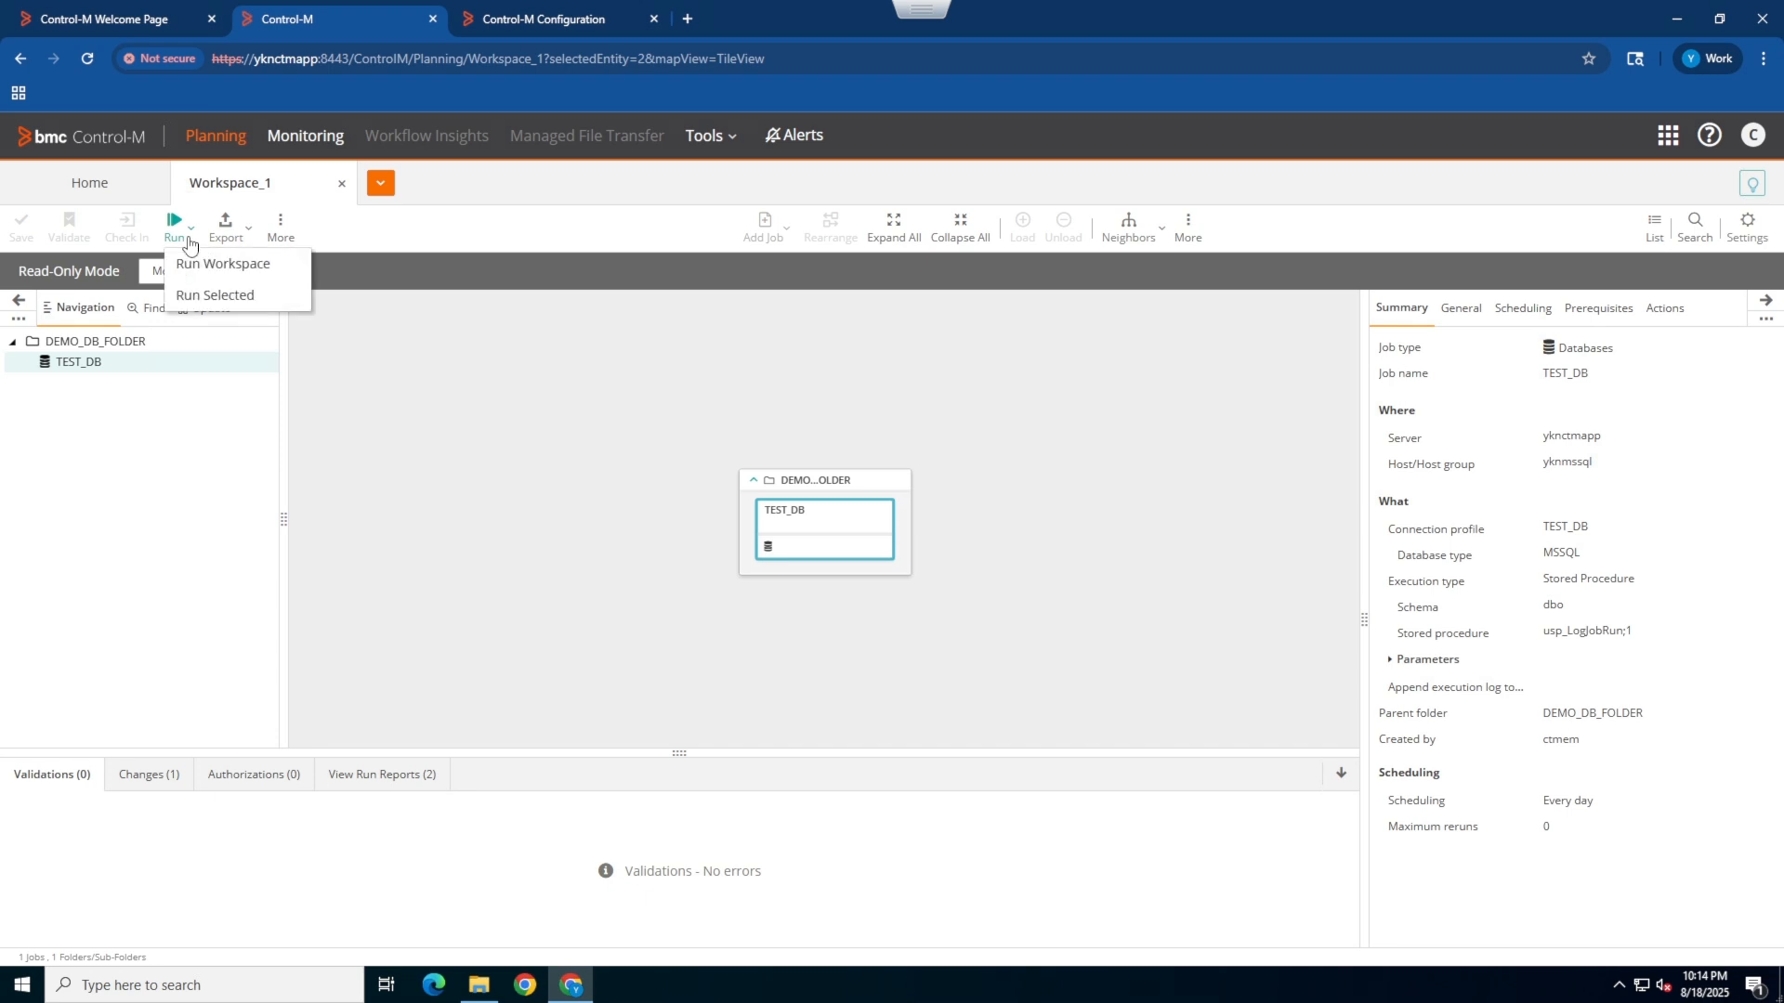
pyautogui.click(243, 297)
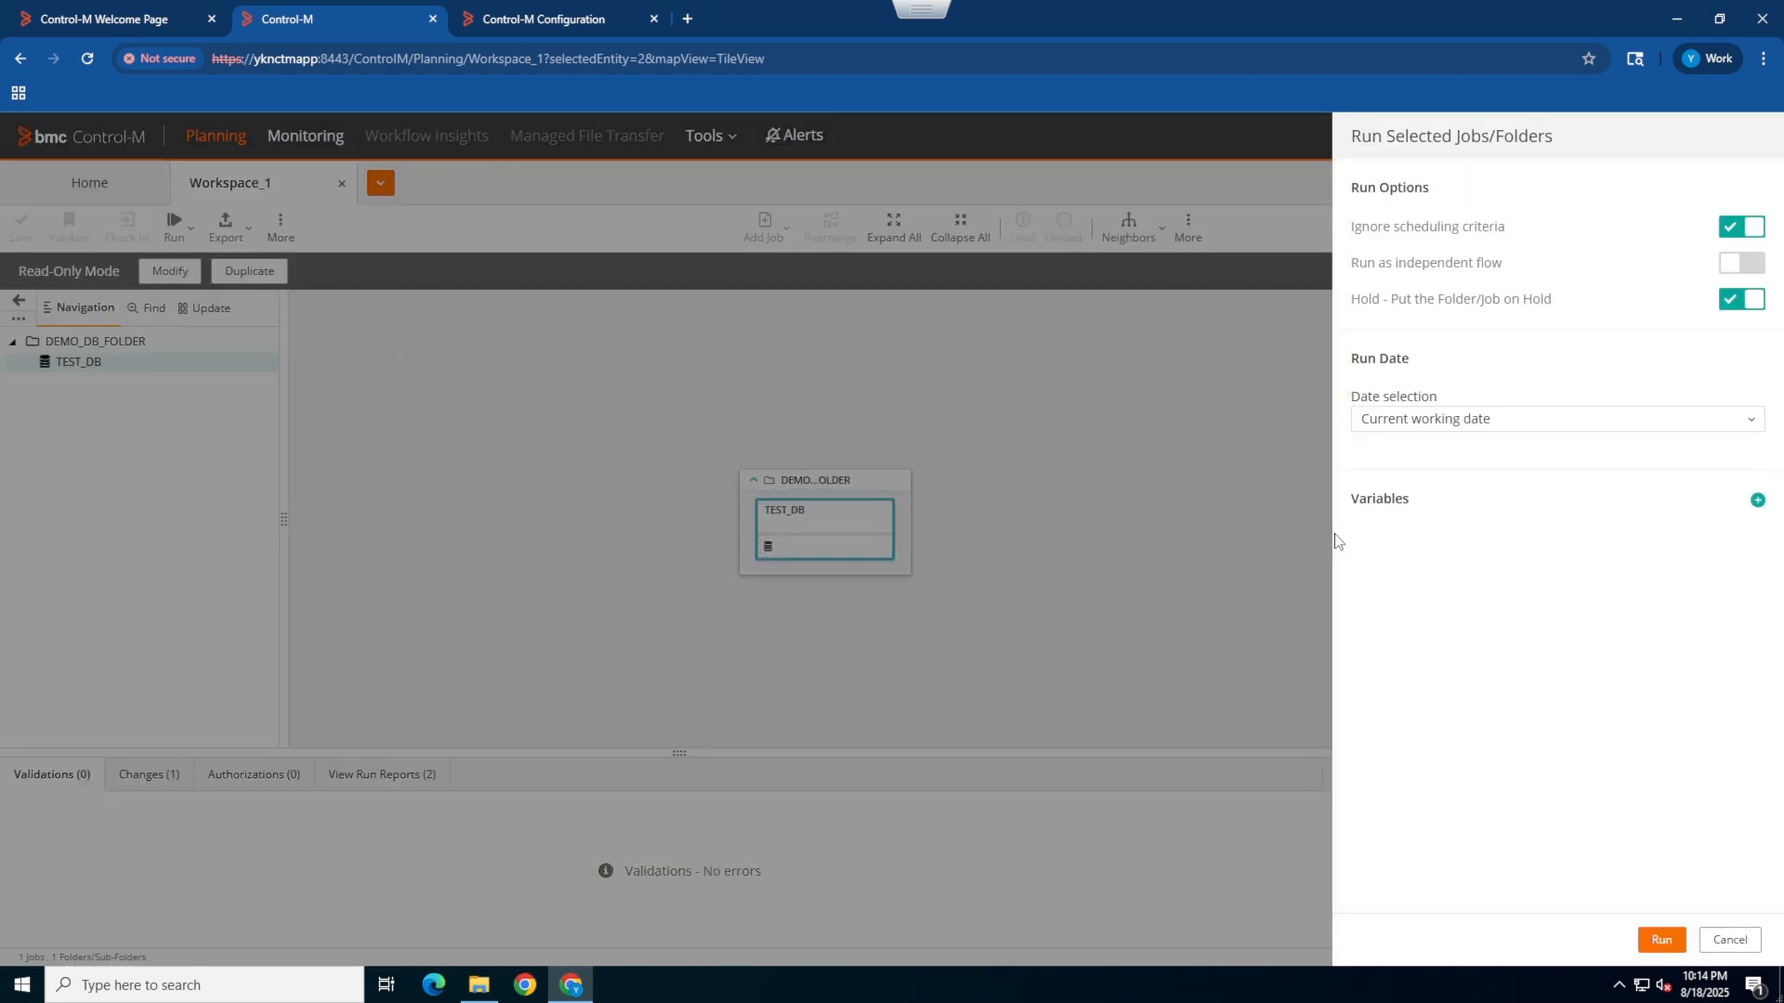
pyautogui.click(1662, 936)
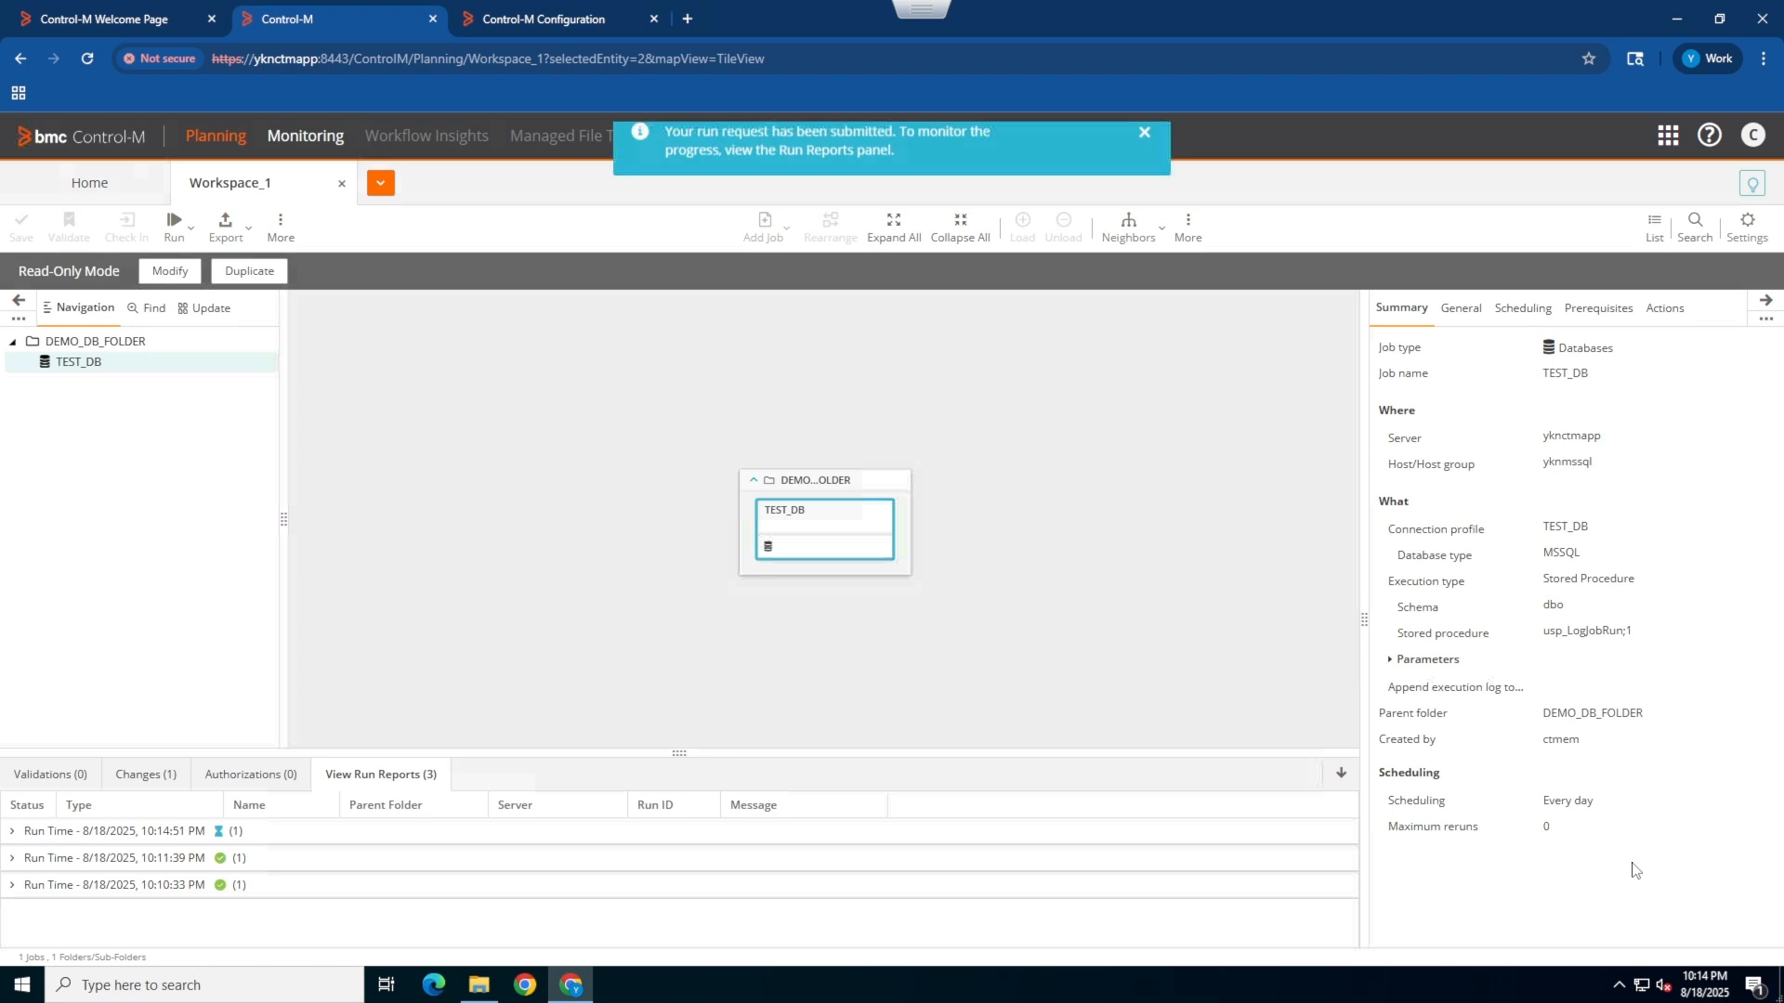
pyautogui.doubleClick(1568, 372)
pyautogui.click(1145, 226)
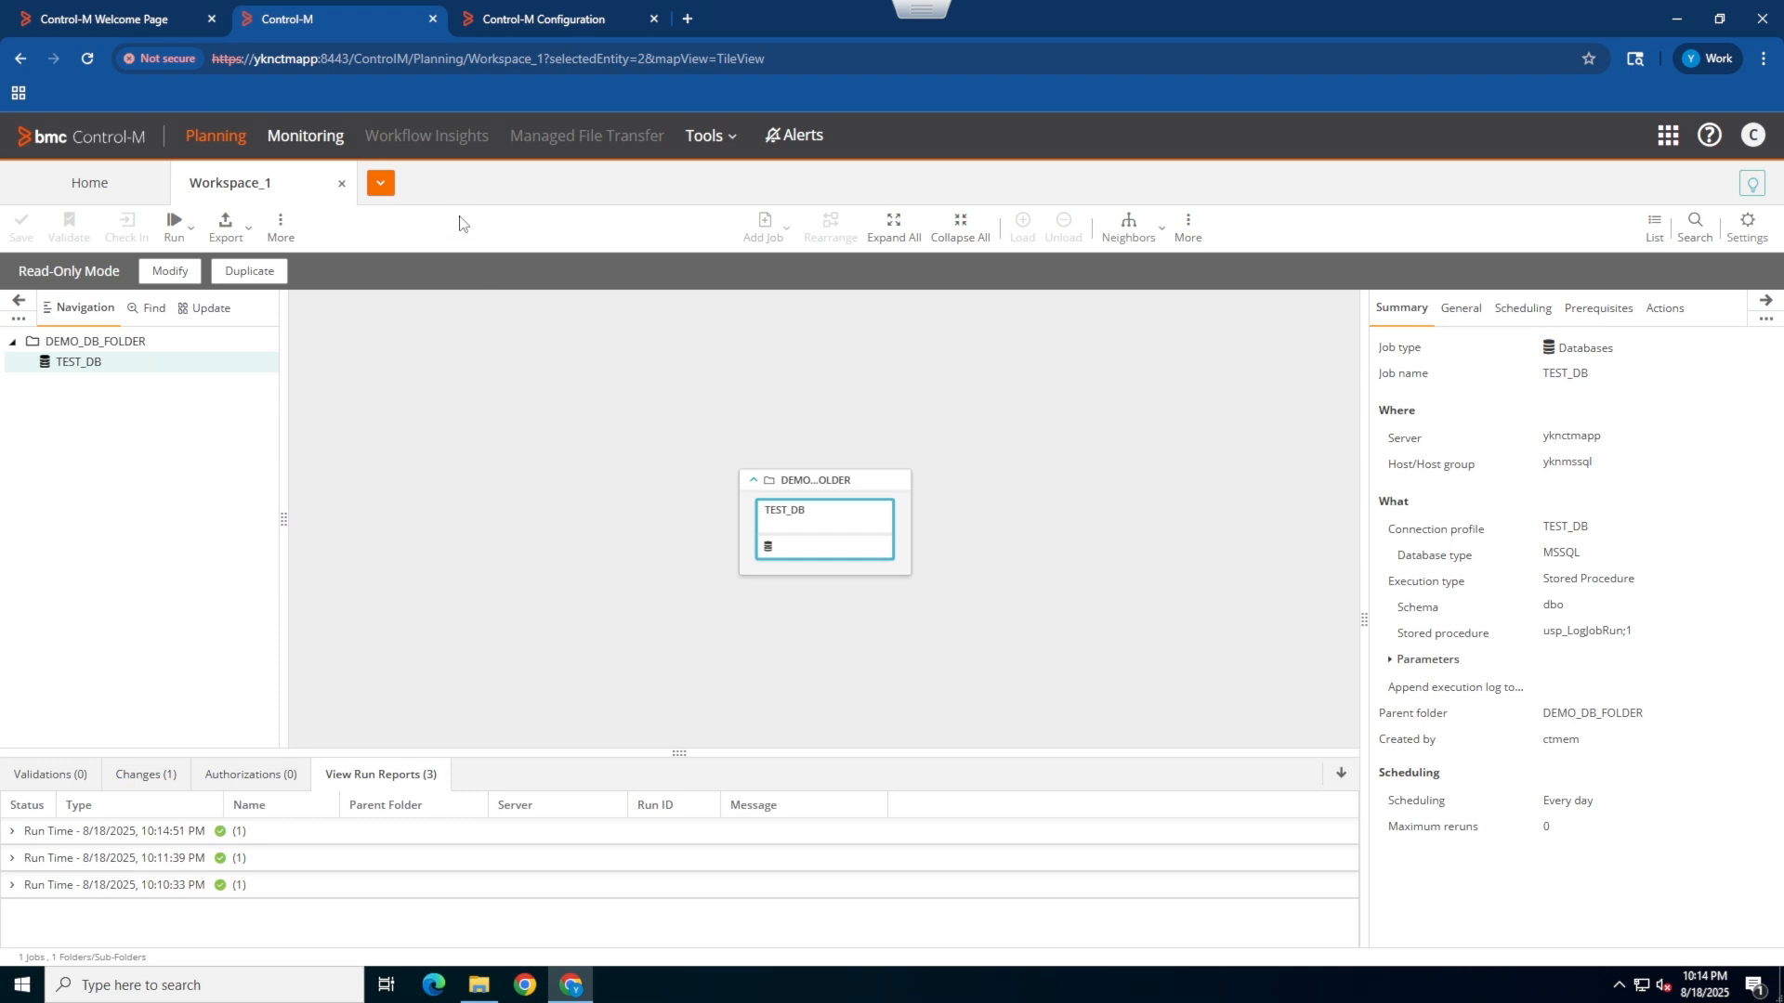
# - Switch to Monitoring and release the held TEST_DB job in the All Active Jobs viewpoint
pyautogui.click(326, 146)
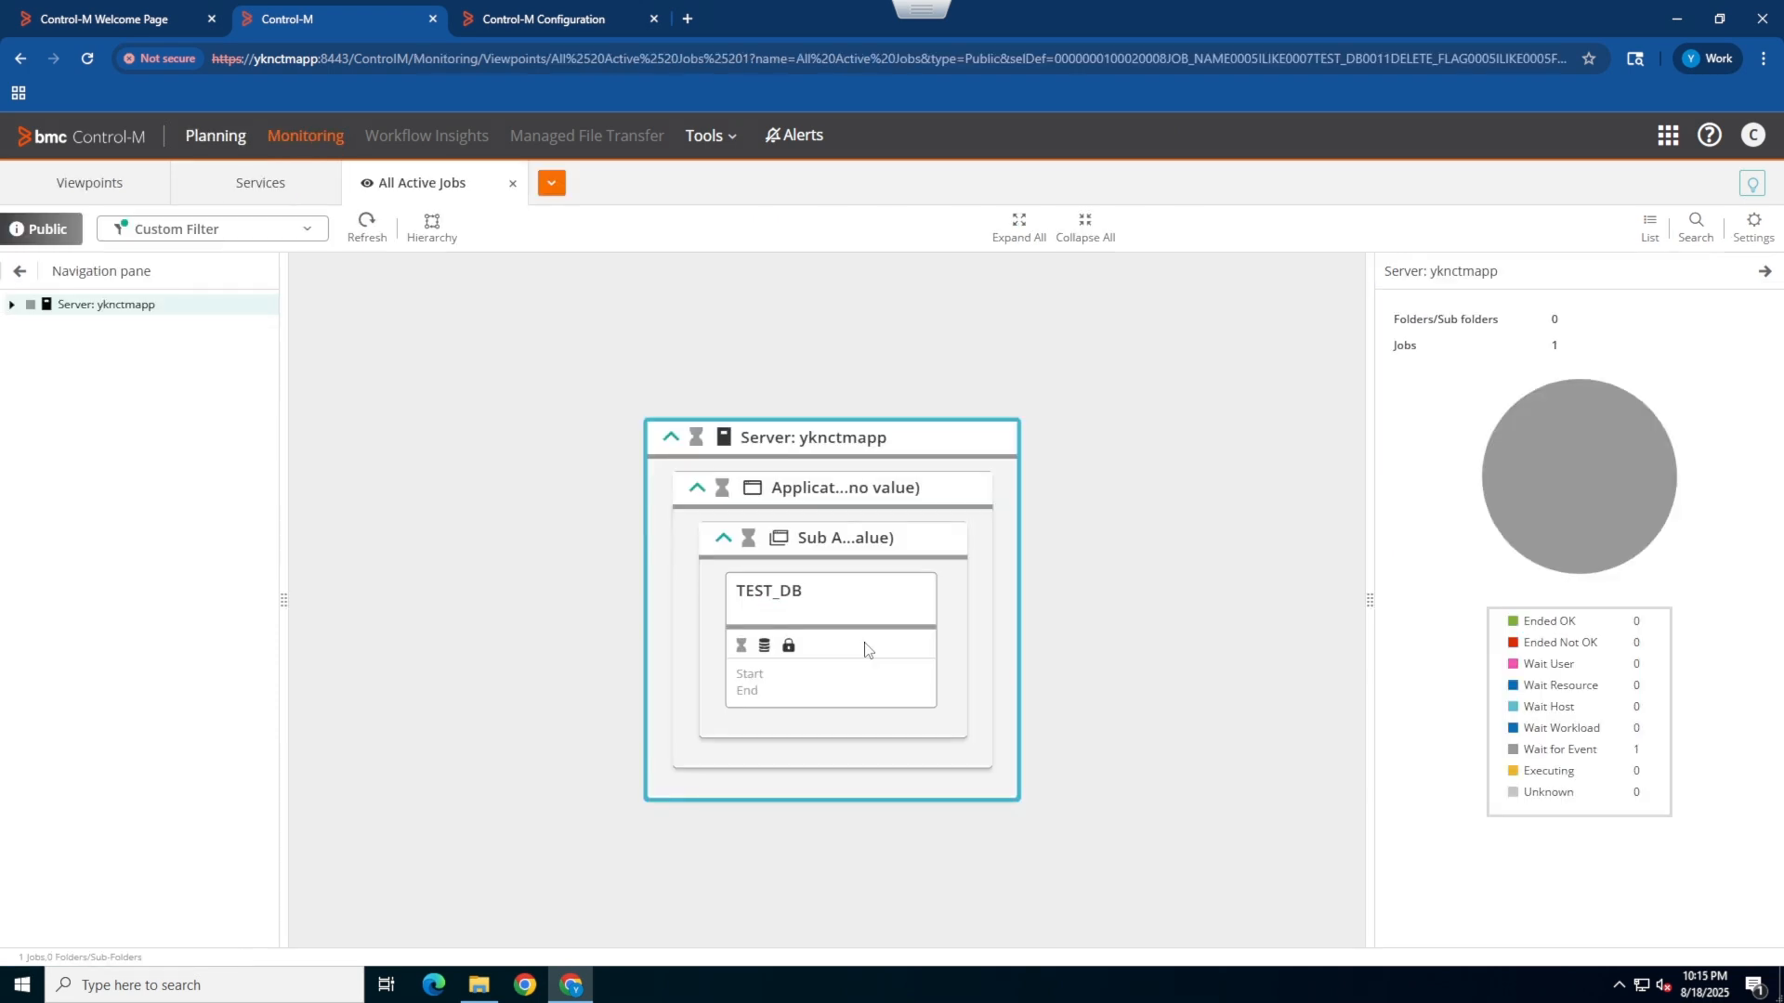
pyautogui.click(864, 648)
pyautogui.rightClick(863, 648)
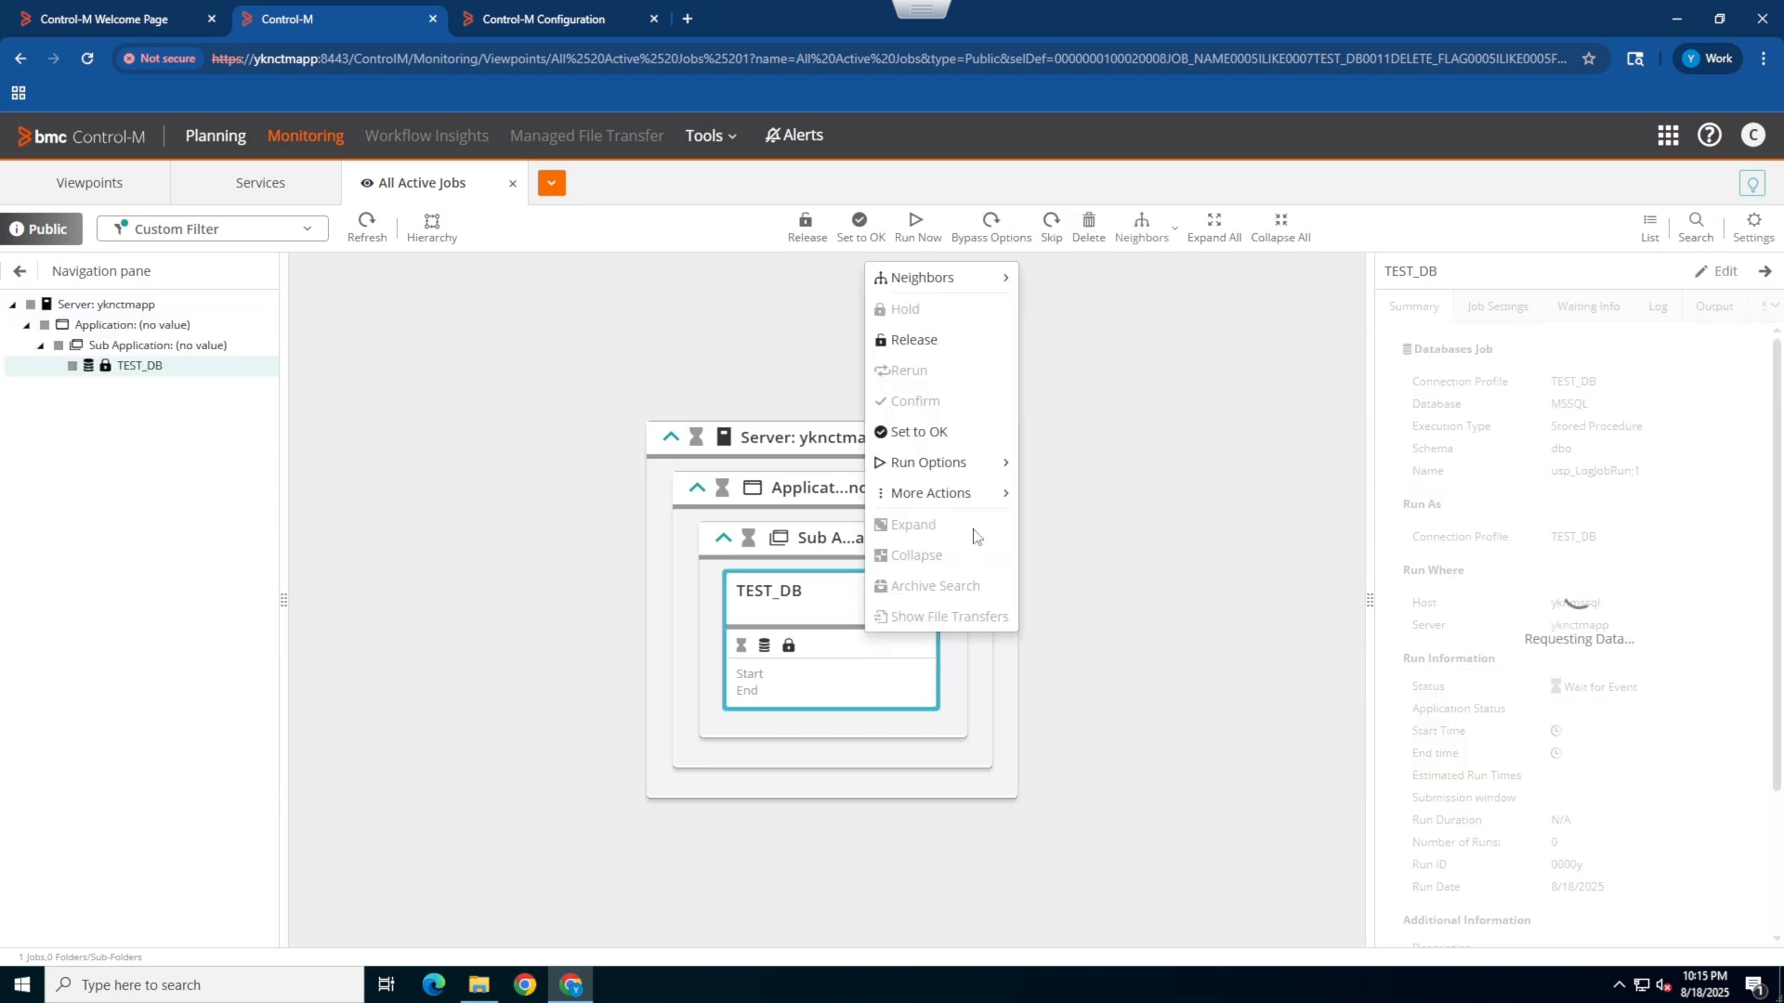
pyautogui.click(948, 340)
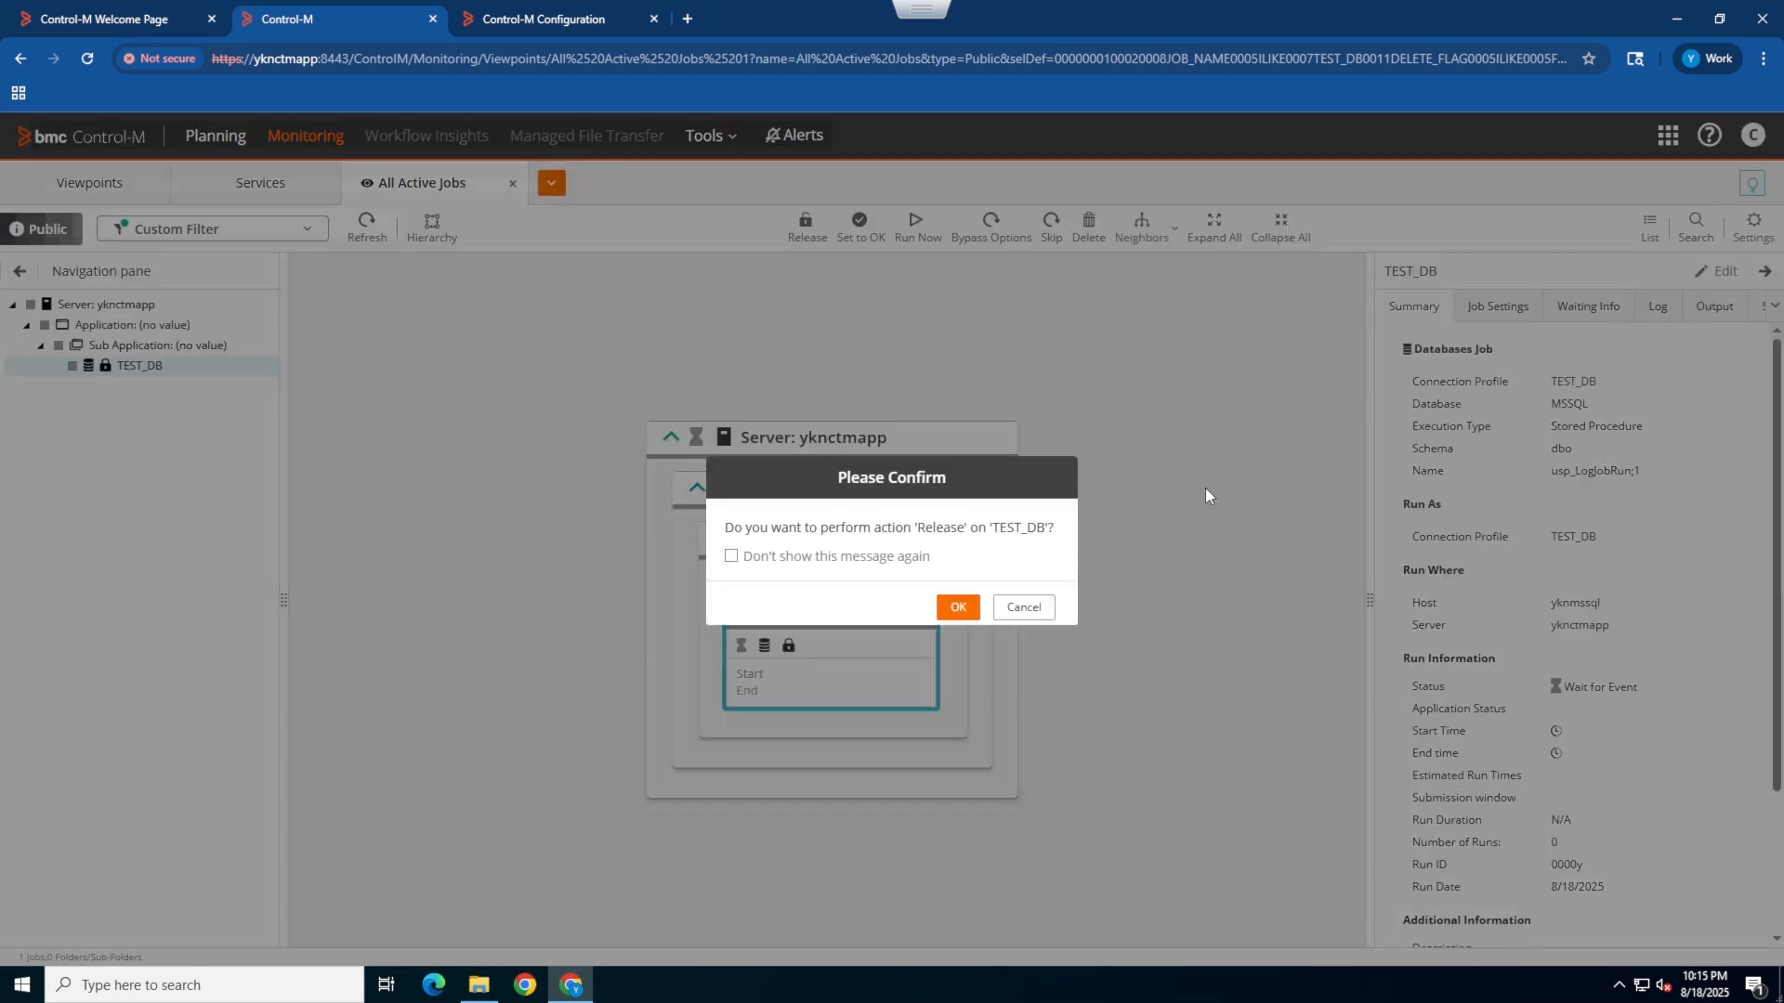
pyautogui.click(956, 607)
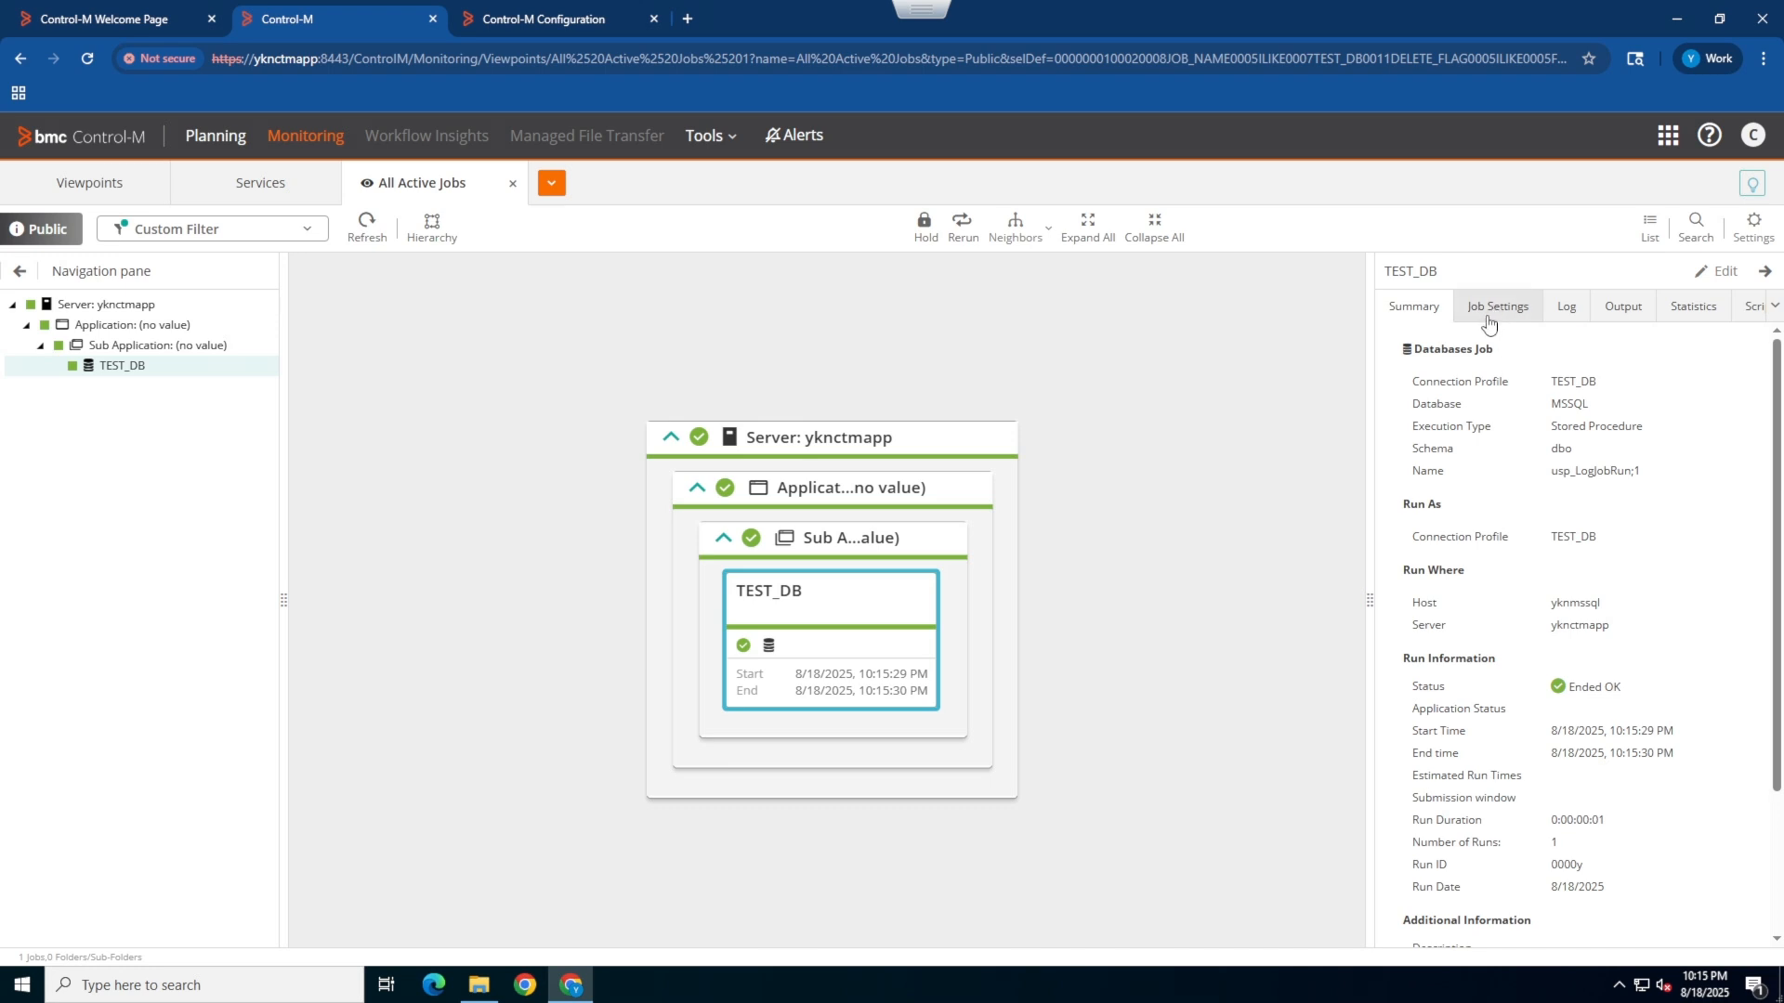
# - Review the log and output of the TEST_DB job run
pyautogui.click(1565, 307)
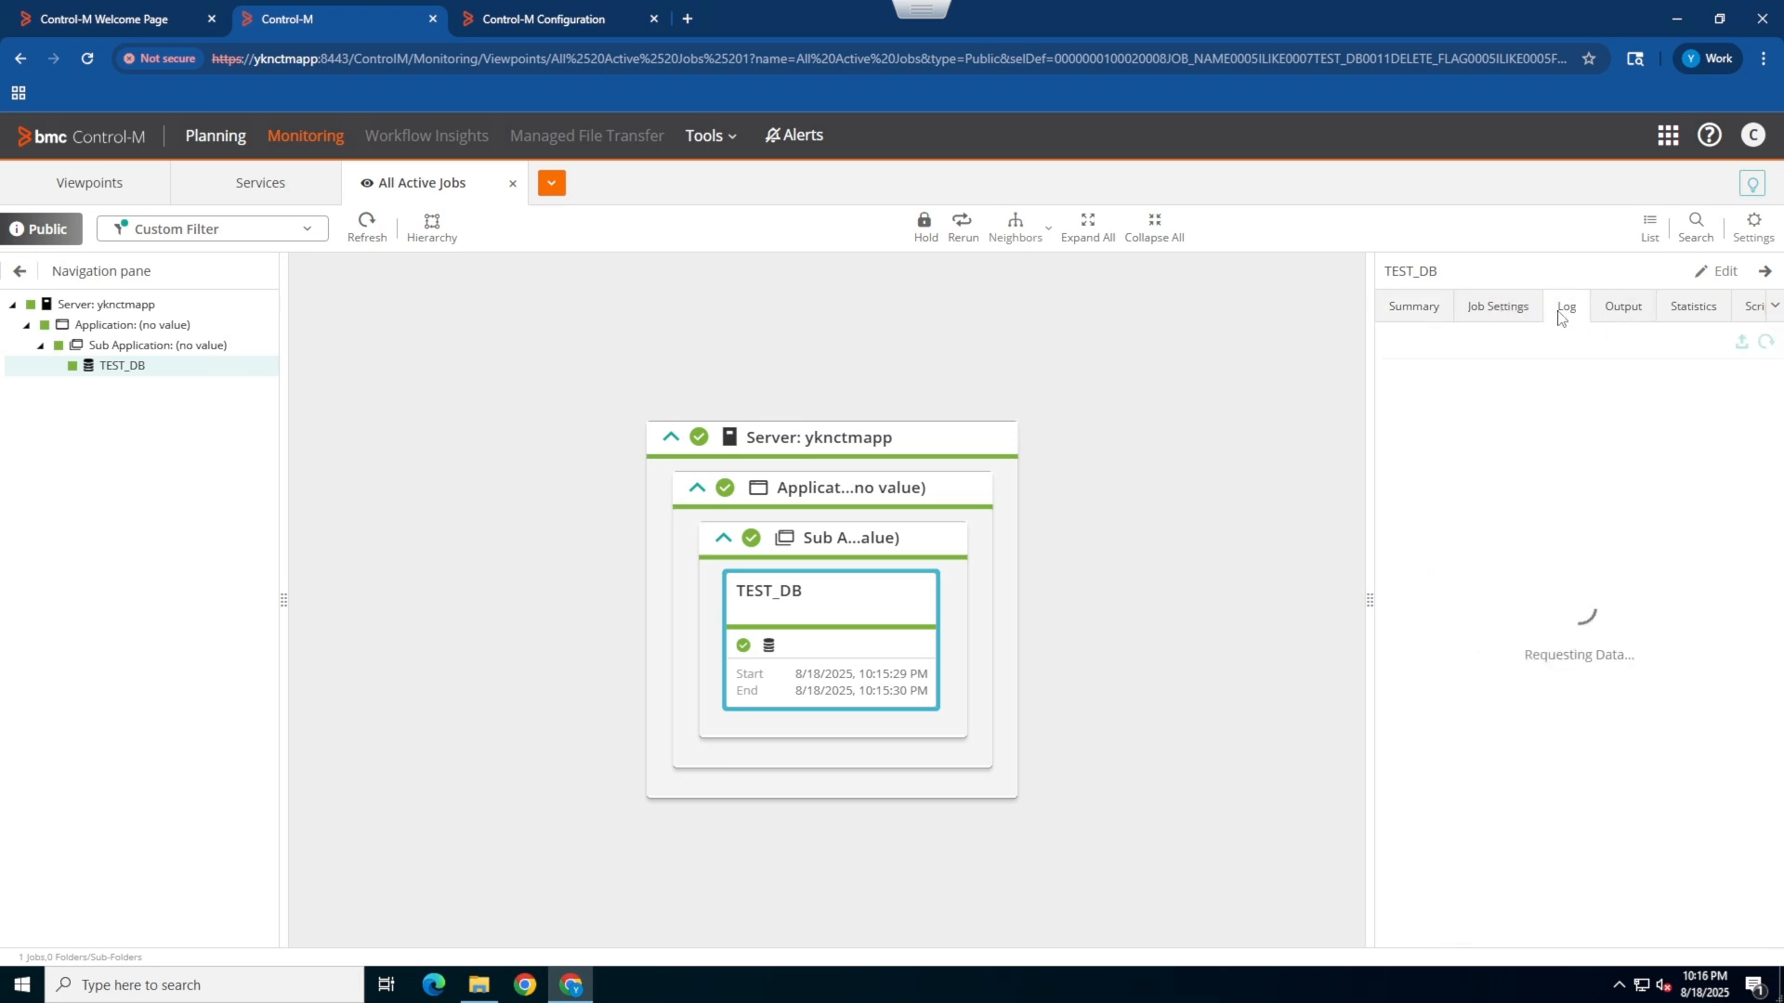
pyautogui.click(1612, 311)
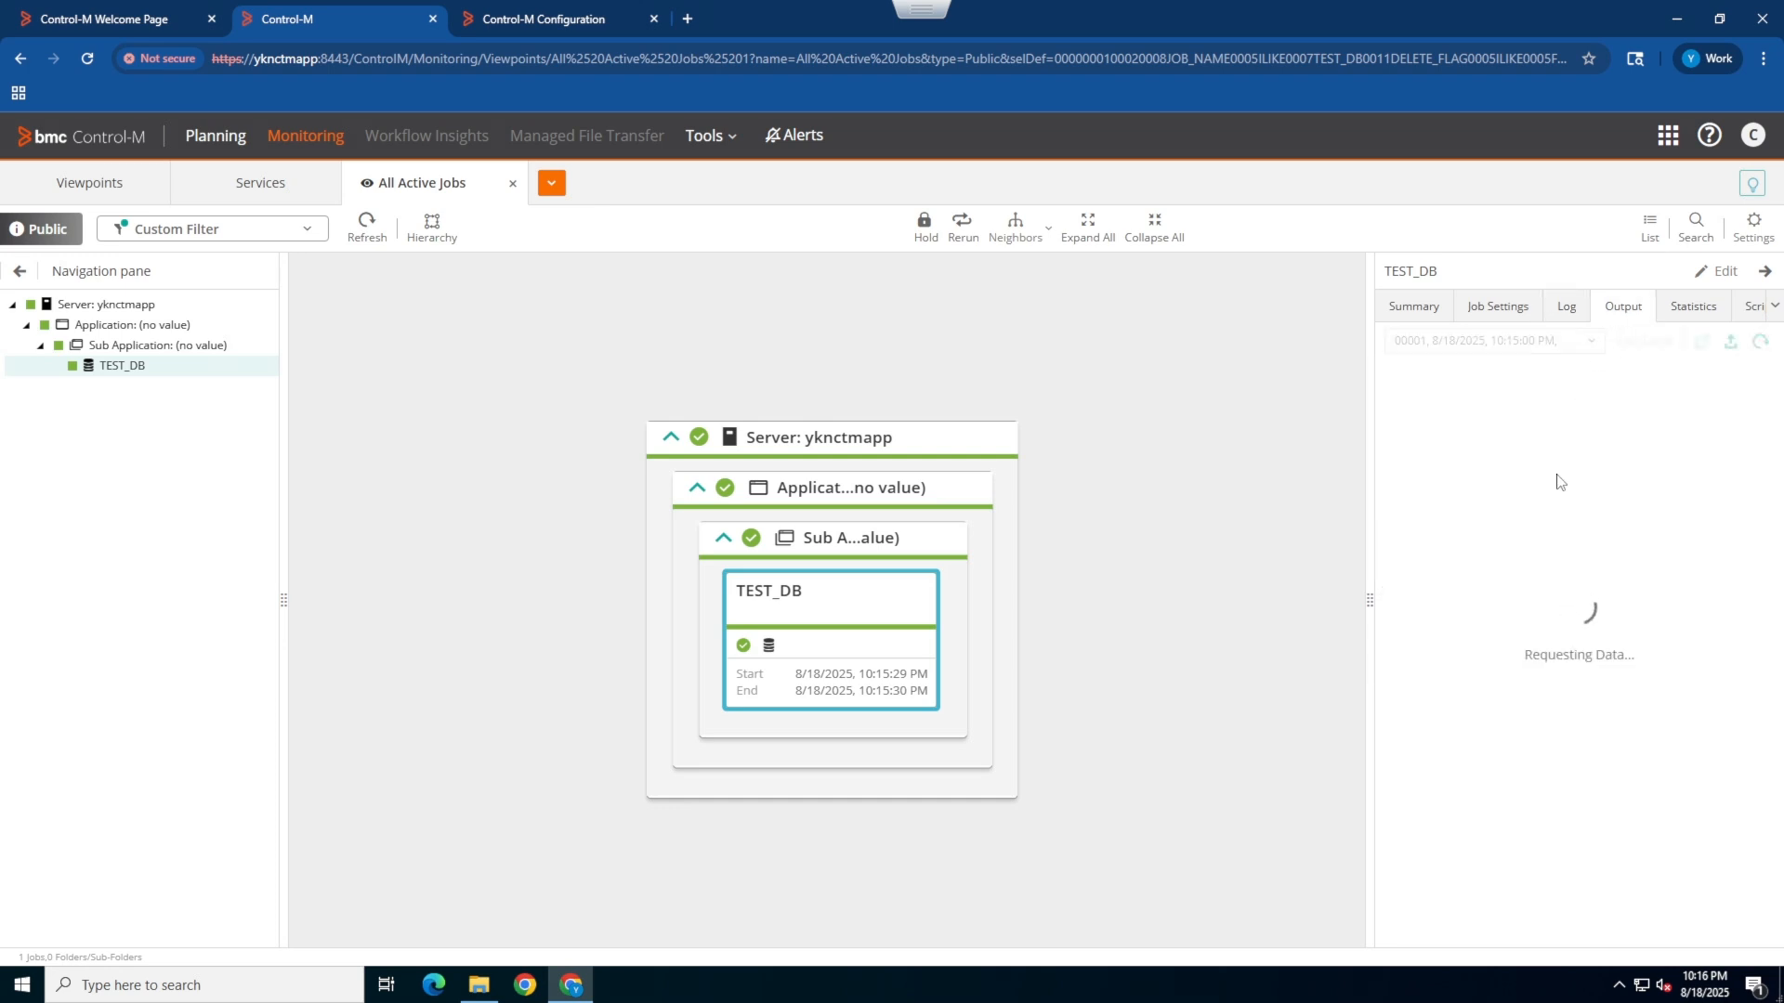